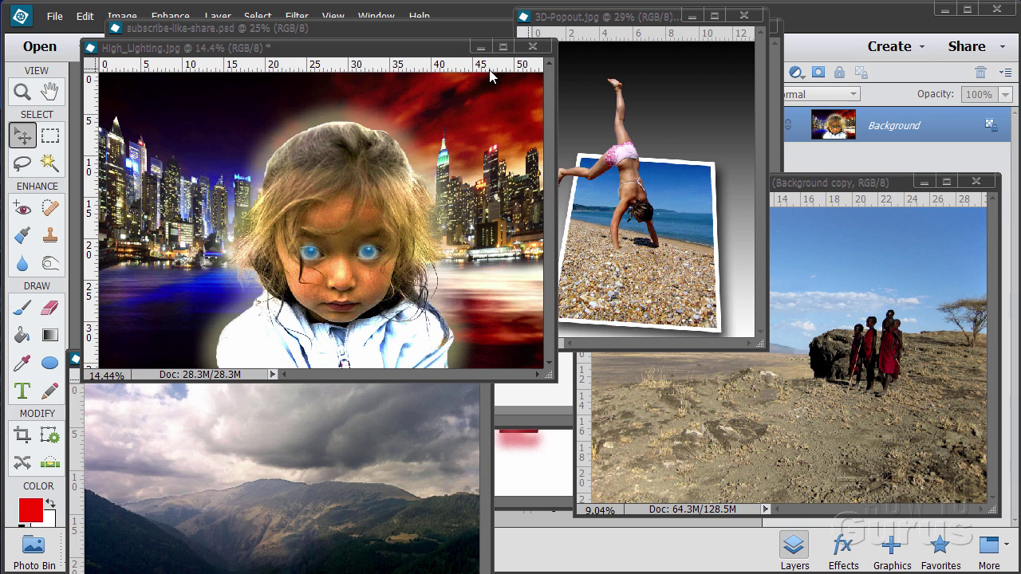
Step: Minimize the High_Lighting, 3D-Popout, landscape, mountains01 and description image windows
click(480, 46)
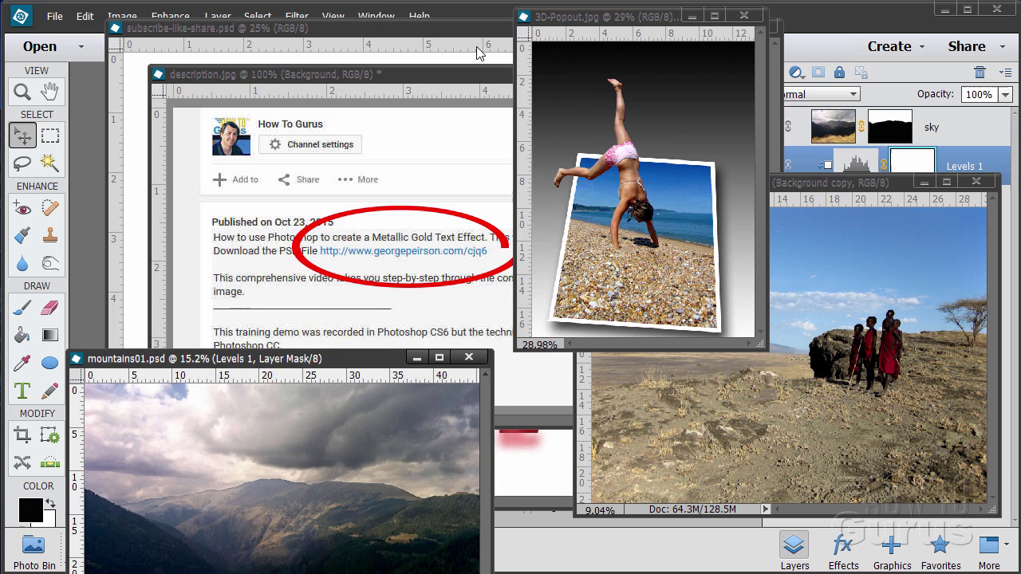
click(692, 18)
click(924, 182)
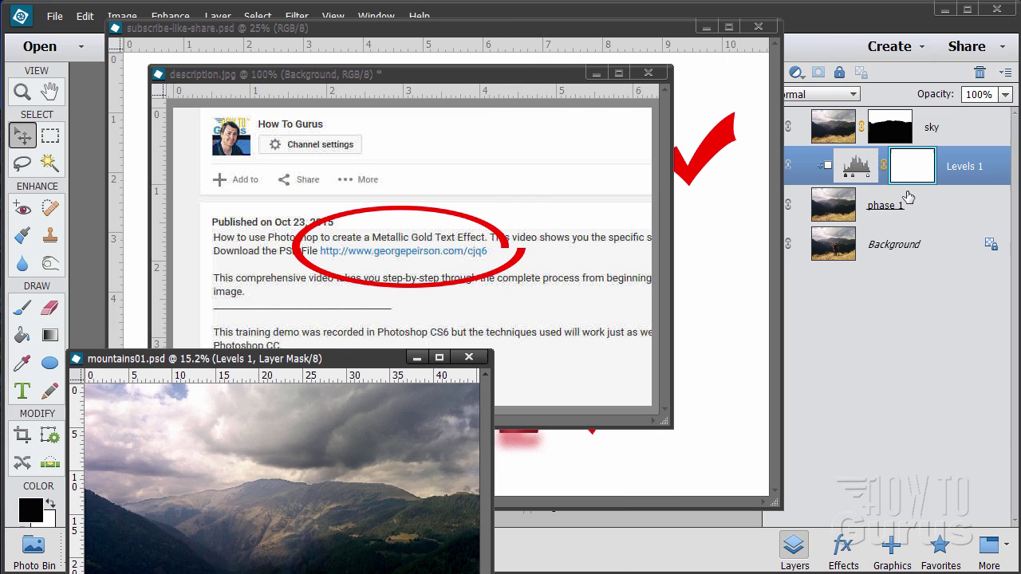
click(416, 357)
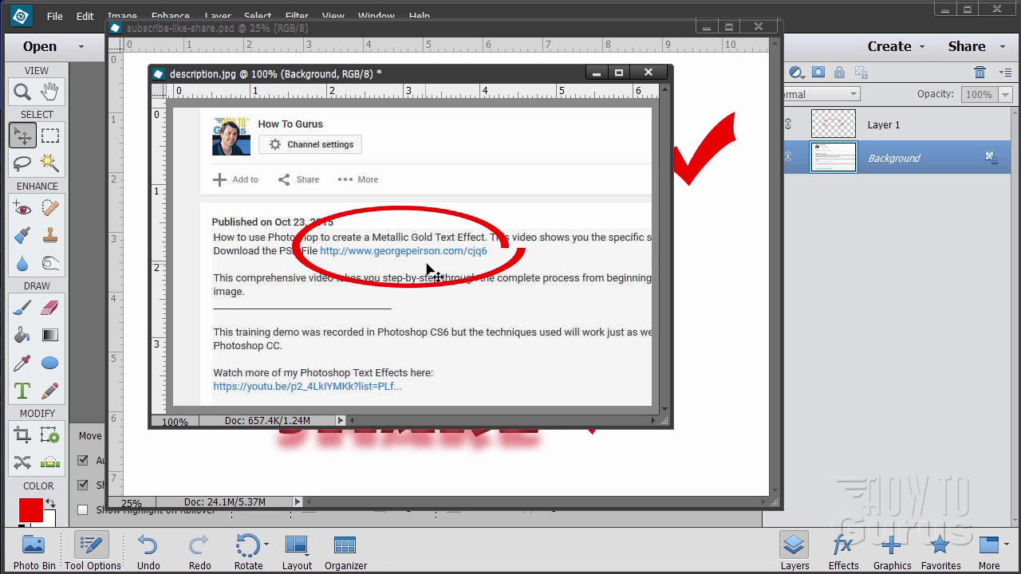
click(596, 72)
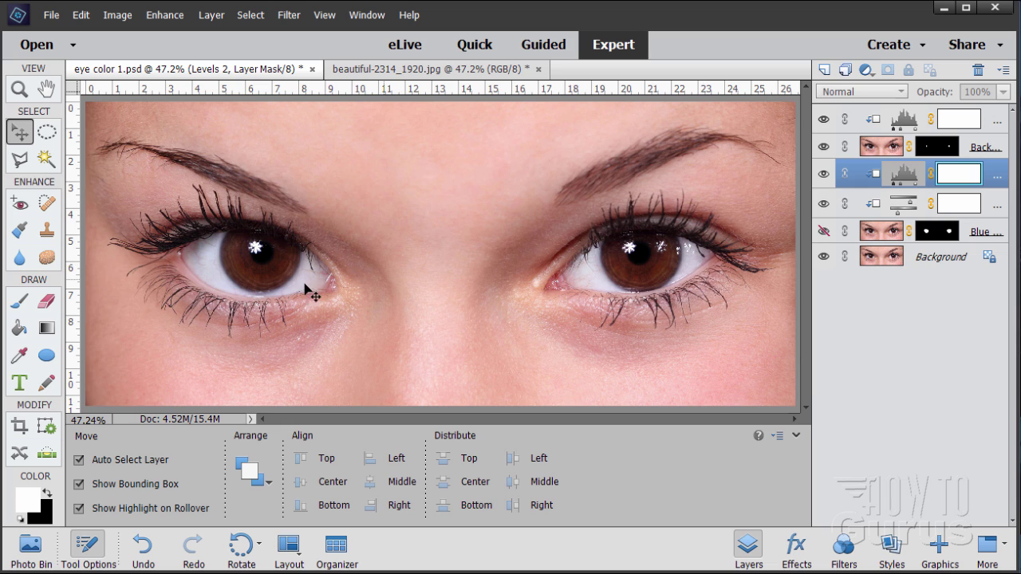
Step: Toggle the visibility of the Blue layer in eye color 1.psd to compare the recoloured eyes with the originals
click(823, 232)
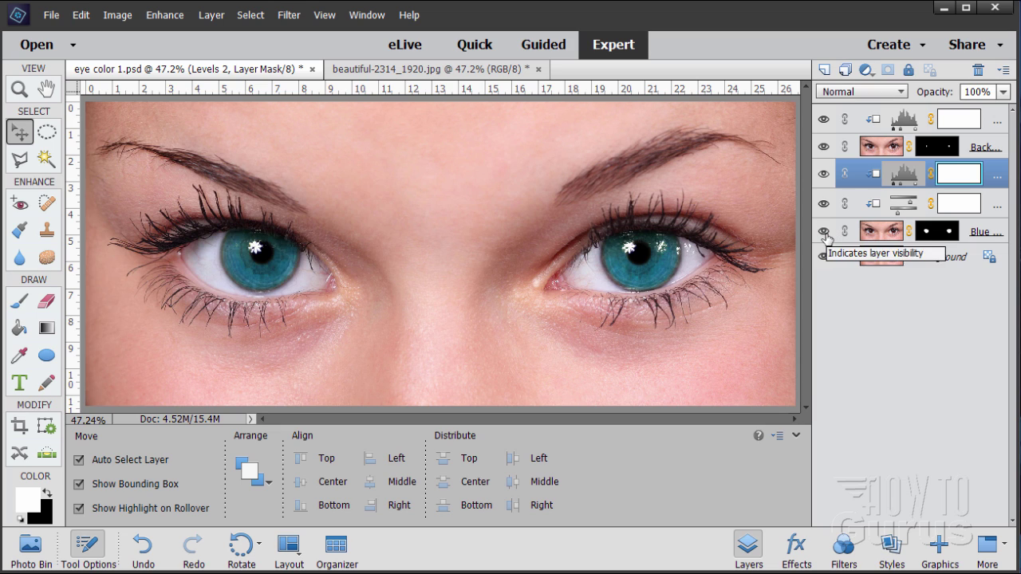
click(823, 232)
click(823, 232)
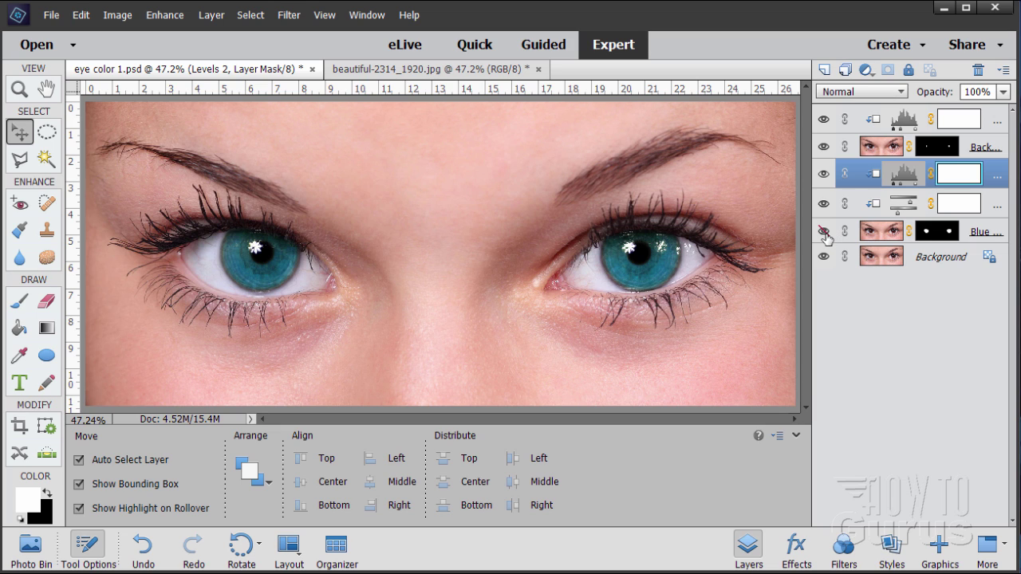
click(823, 233)
click(822, 232)
click(823, 232)
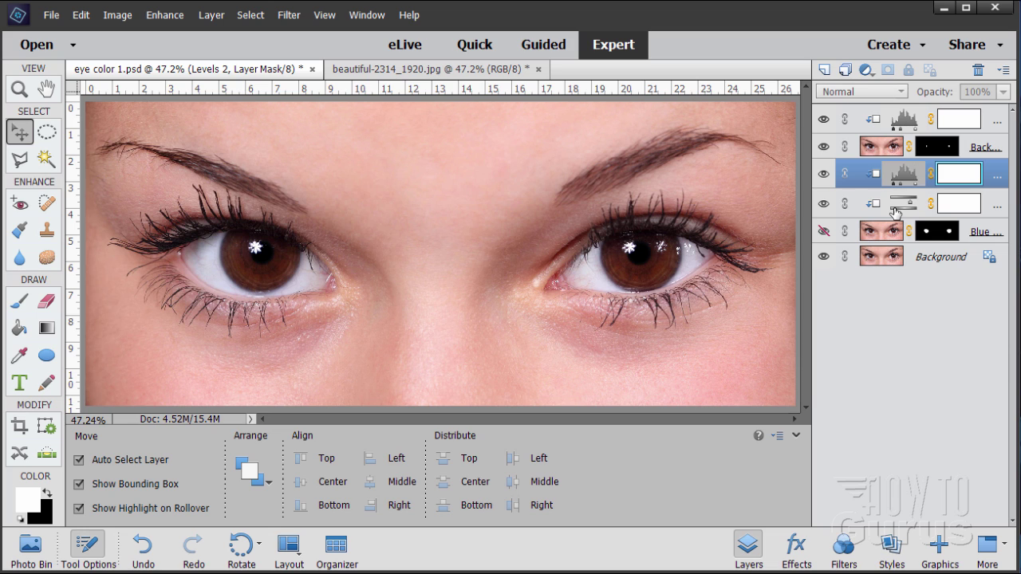
Step: Close the eye color 1.psd document, leaving beautiful-2314_1920.jpg open
click(312, 70)
click(530, 241)
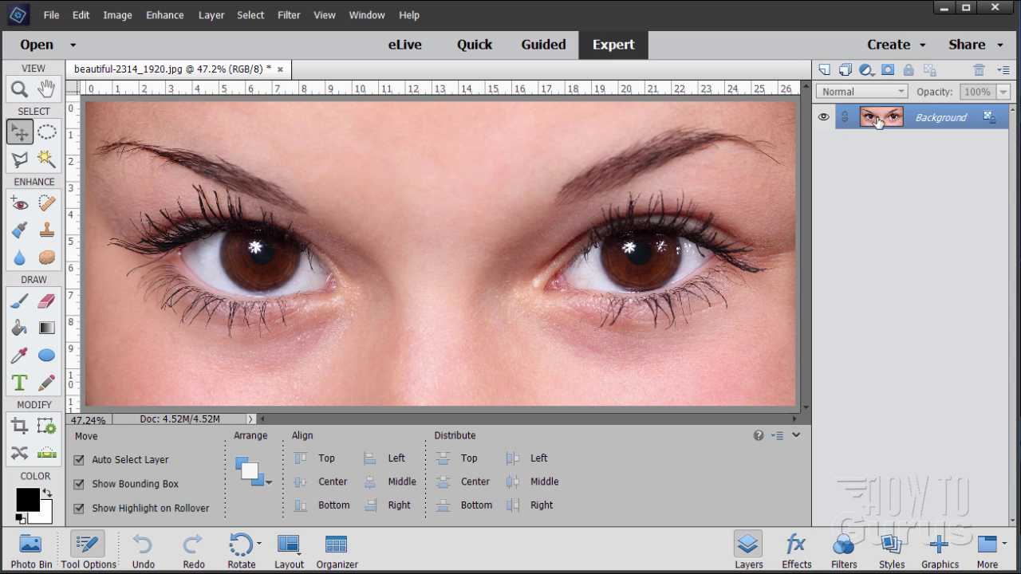
Step: Duplicate the Background layer of the eye photo and rename the copy Eyes
drag(868, 123, 825, 69)
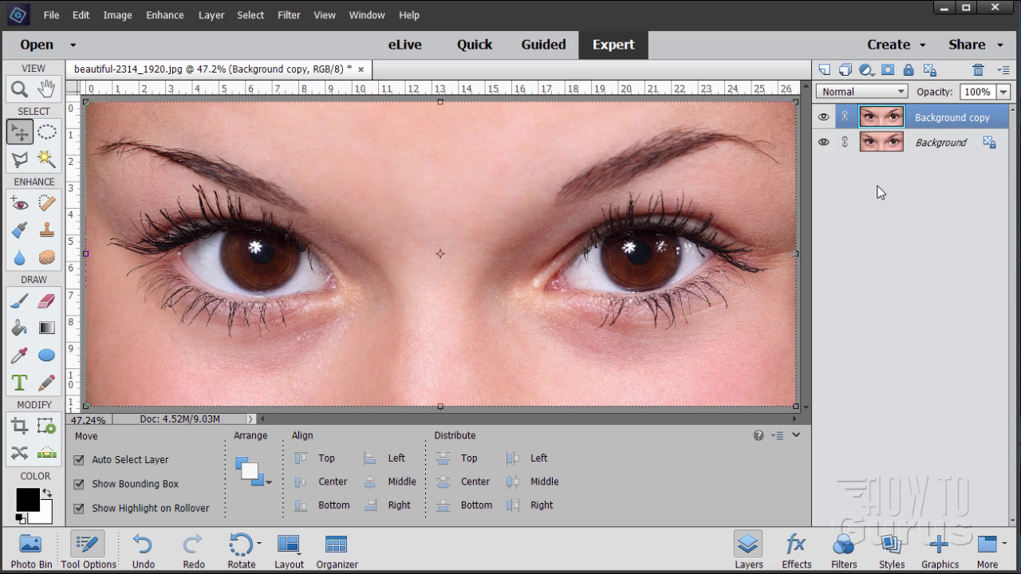
key(z)
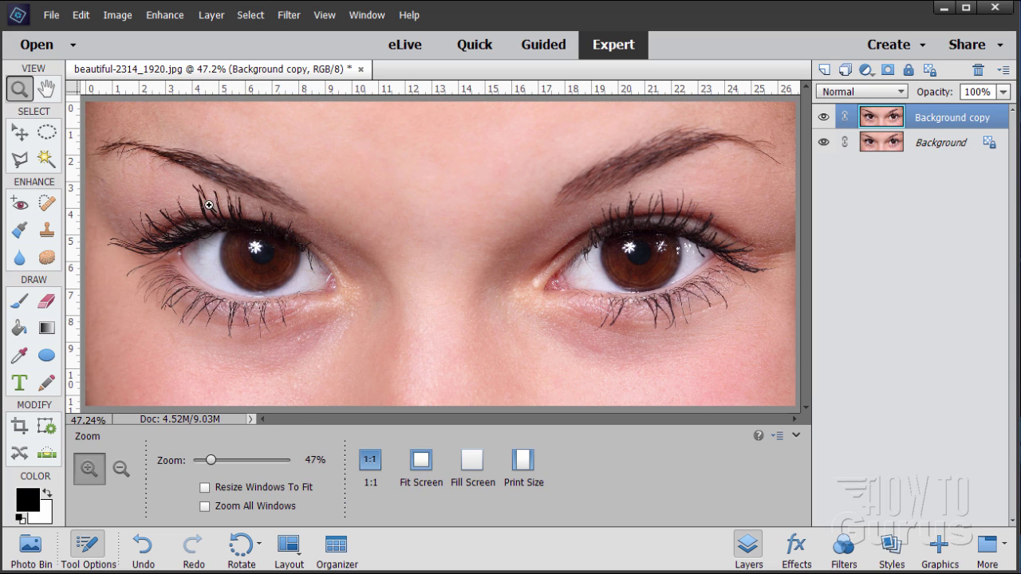
click(263, 258)
click(262, 257)
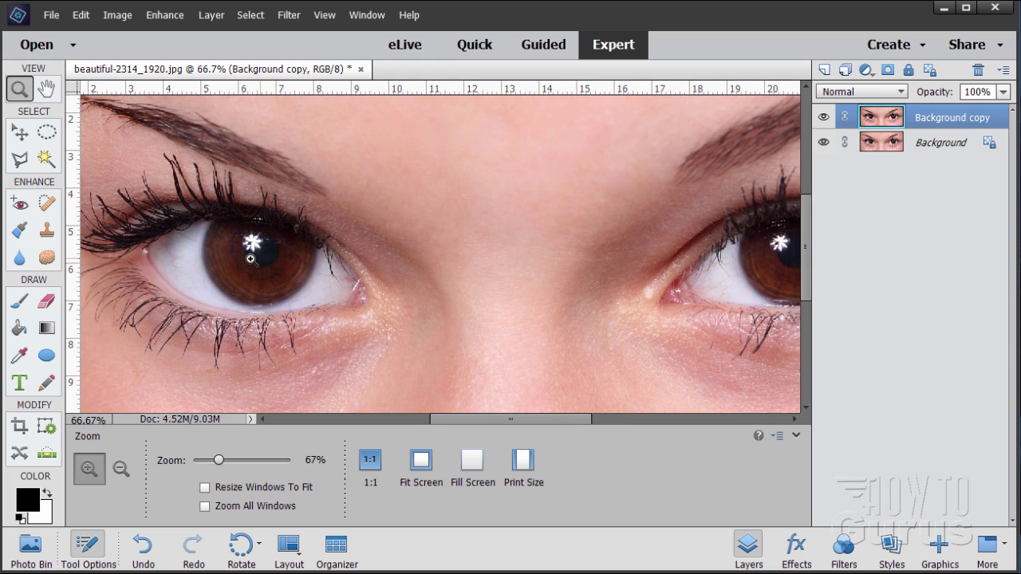
click(254, 256)
click(252, 256)
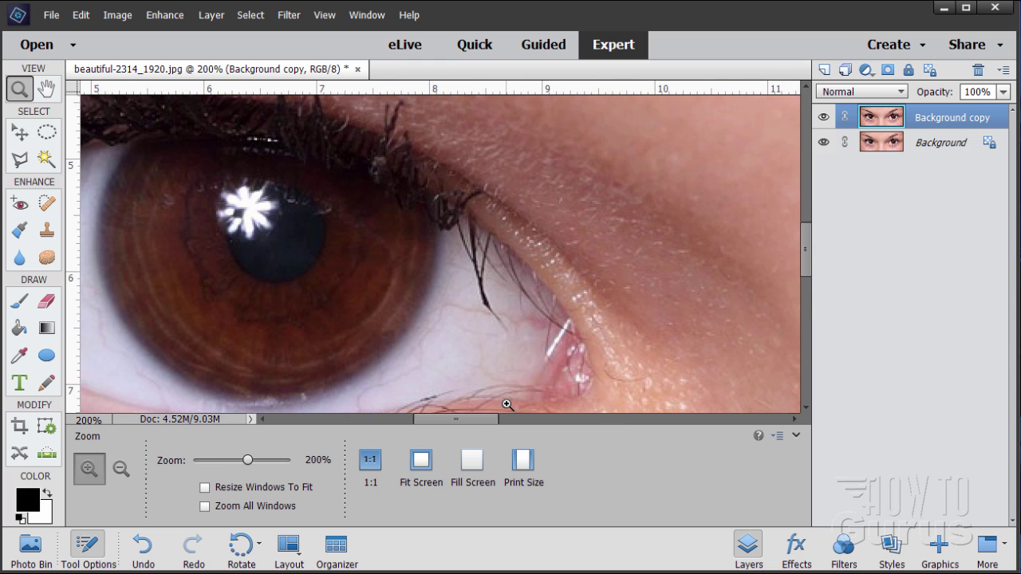
key(alt)
alt+click(312, 299)
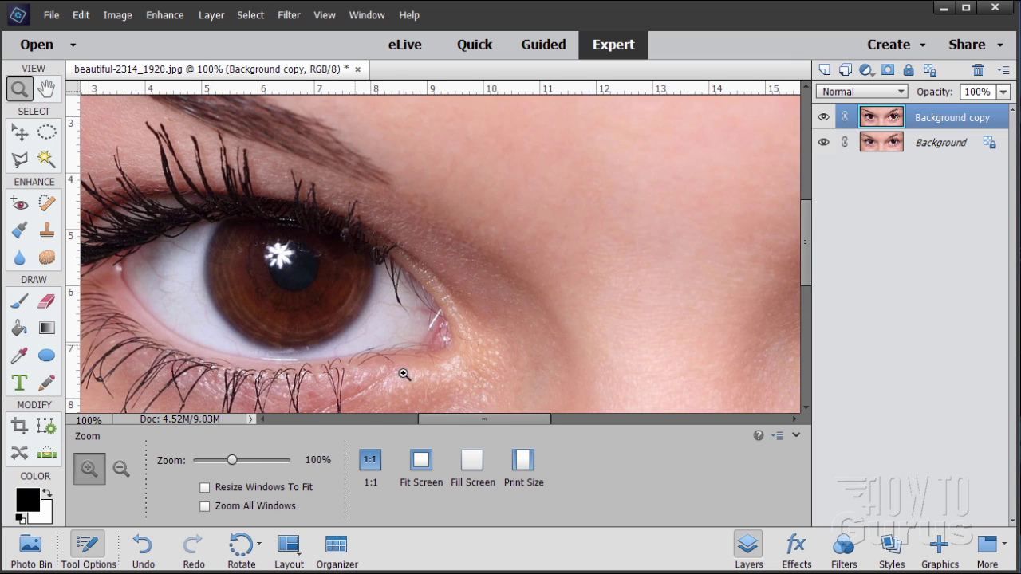
drag(443, 416, 411, 421)
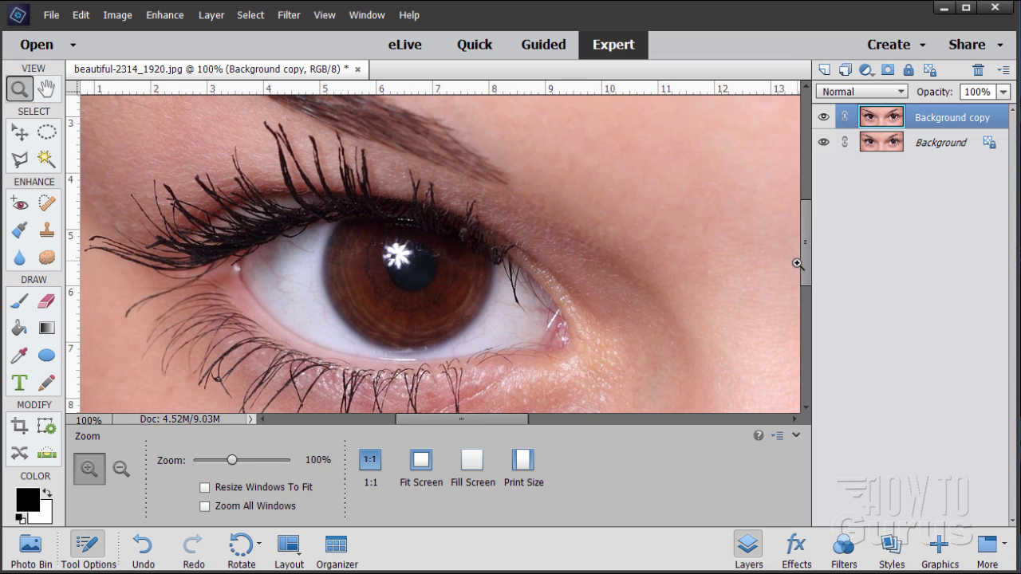
drag(807, 268, 804, 276)
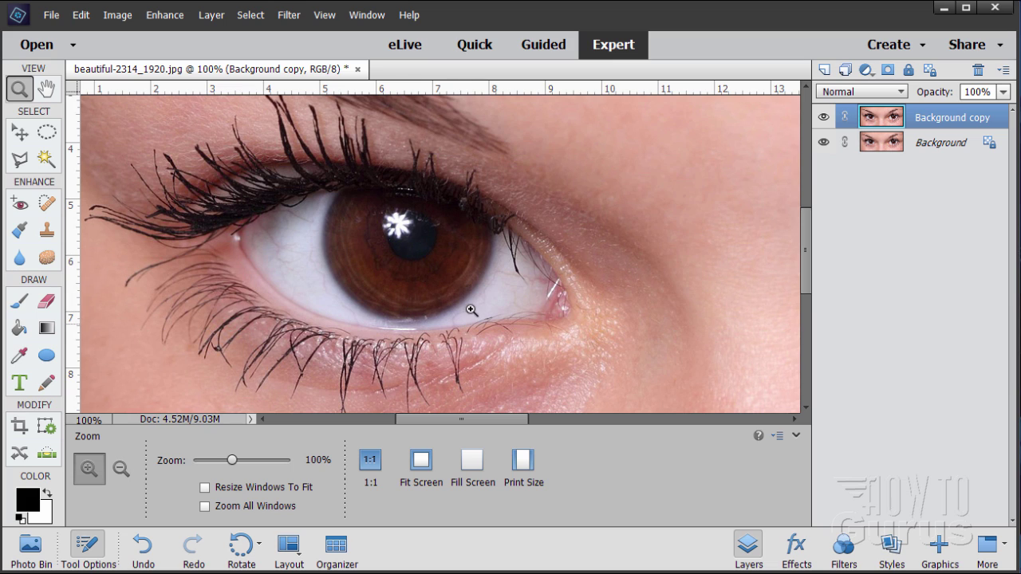
double_click(937, 119)
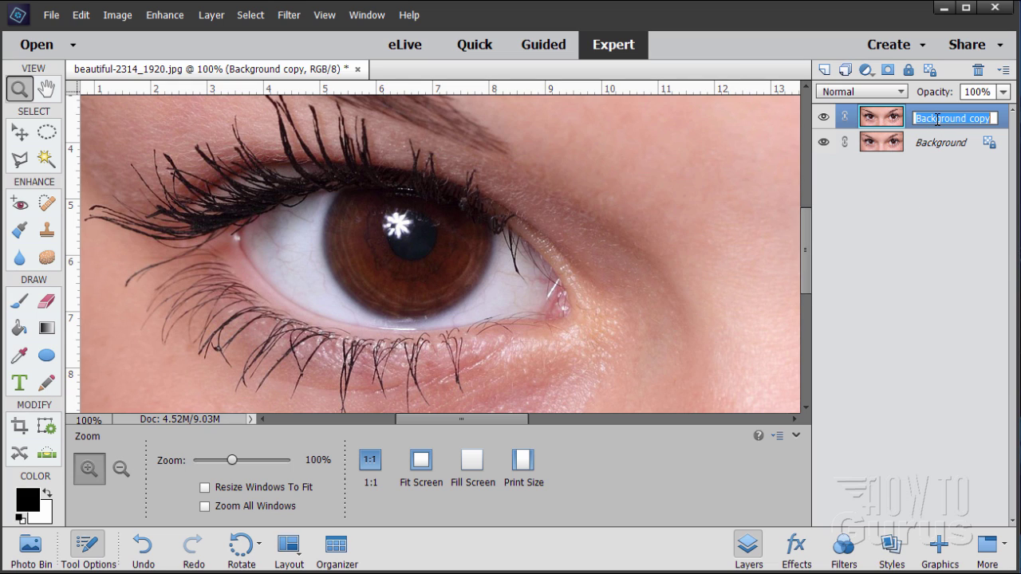
text(Eyes)
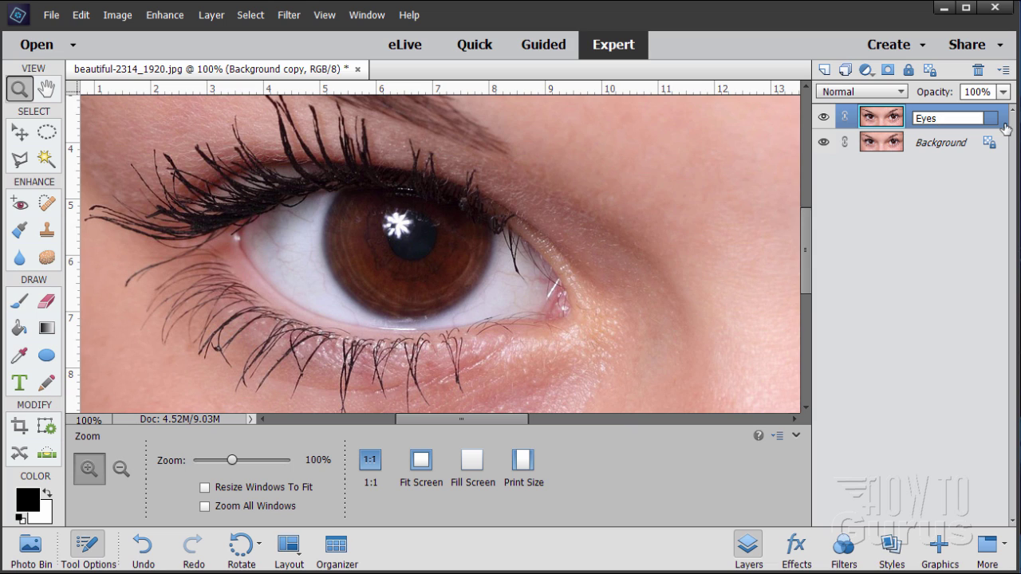
key(Return)
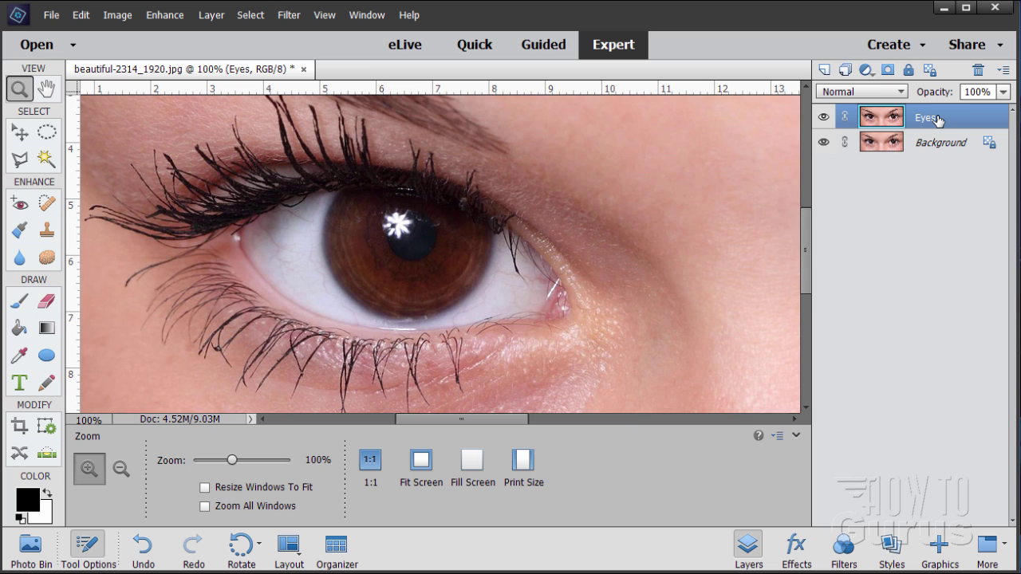
Step: Add a layer mask to the Eyes layer and invert the mask to black
click(887, 70)
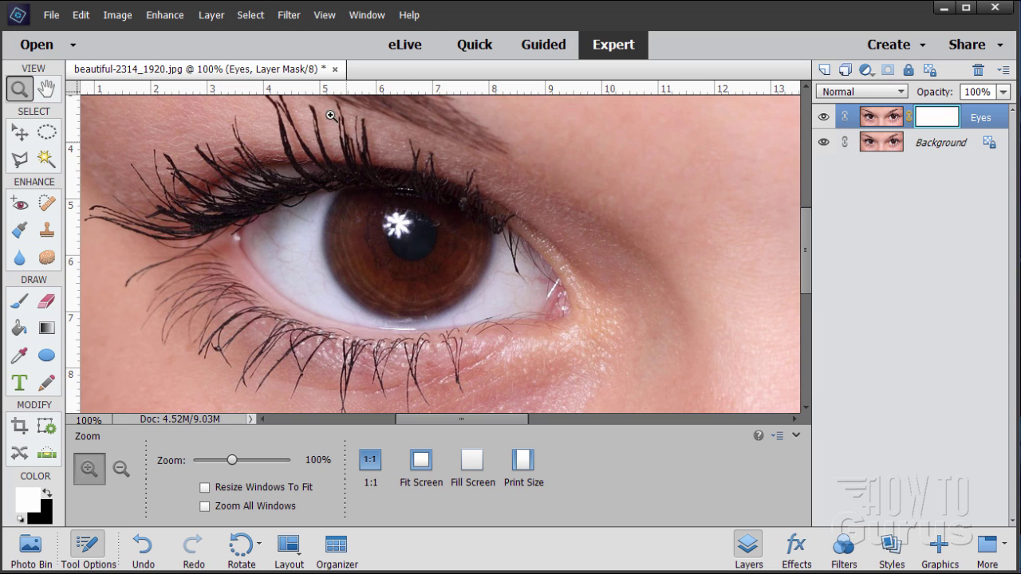
click(285, 17)
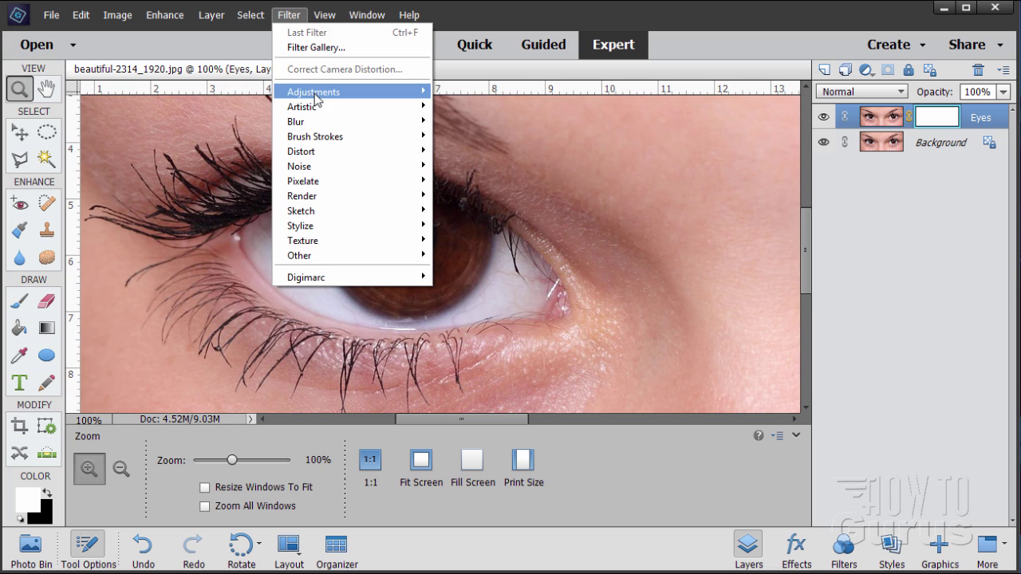
mouse_move(375, 91)
click(461, 121)
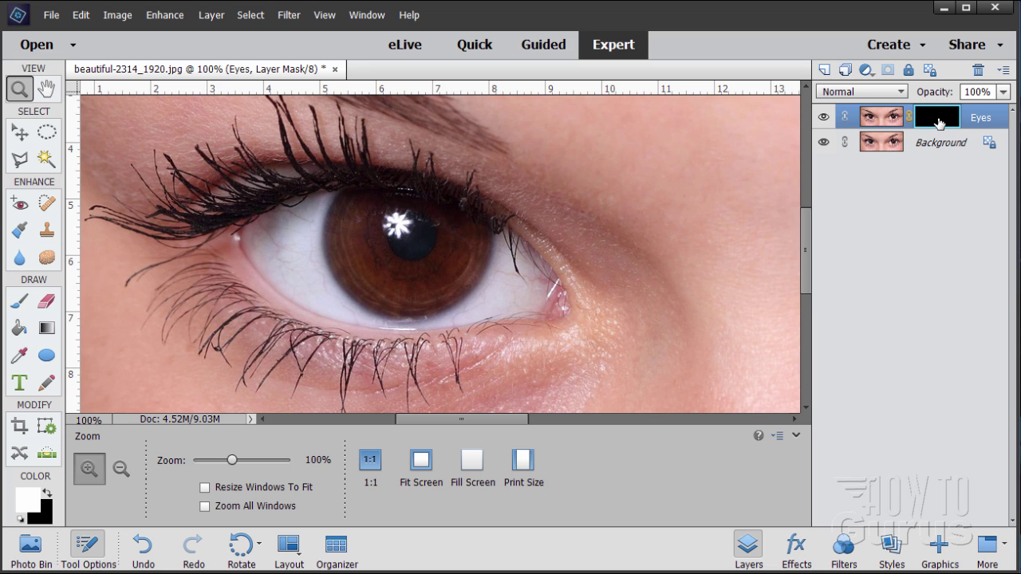
Step: Compare the Eyes layer's image and mask, and toggle the Background layer's visibility to check what the mask hides
click(884, 123)
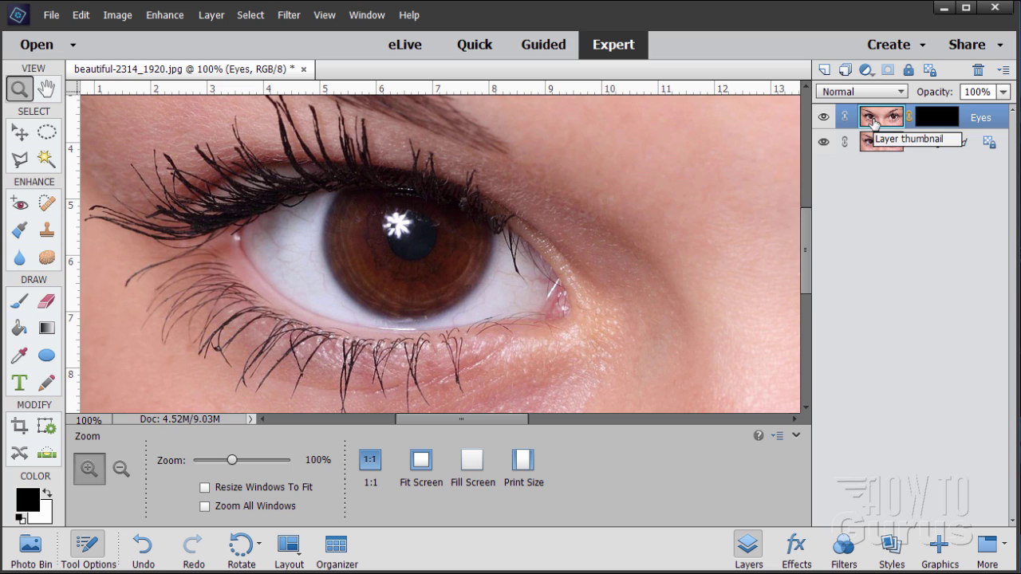
click(953, 121)
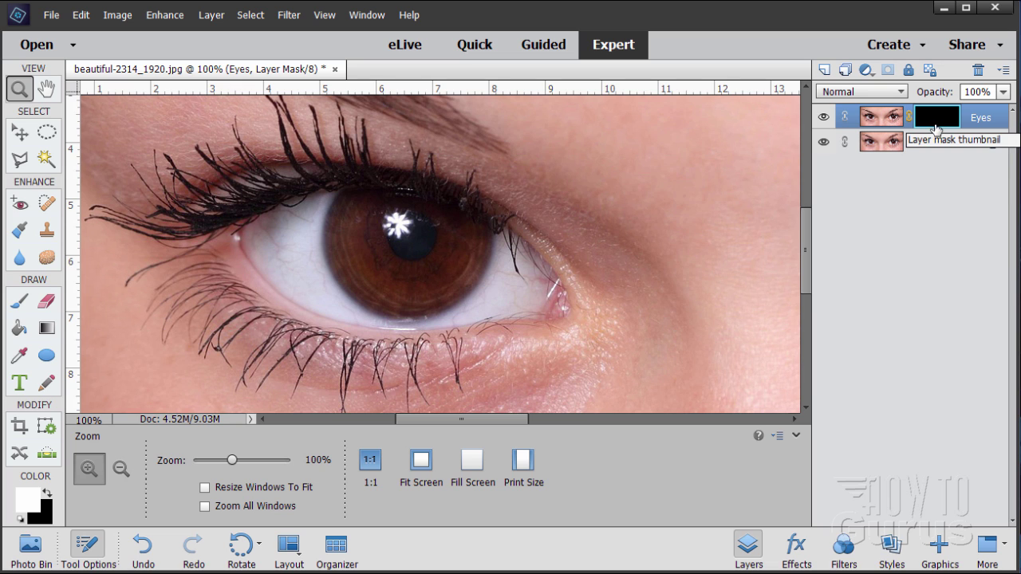
click(824, 142)
click(824, 142)
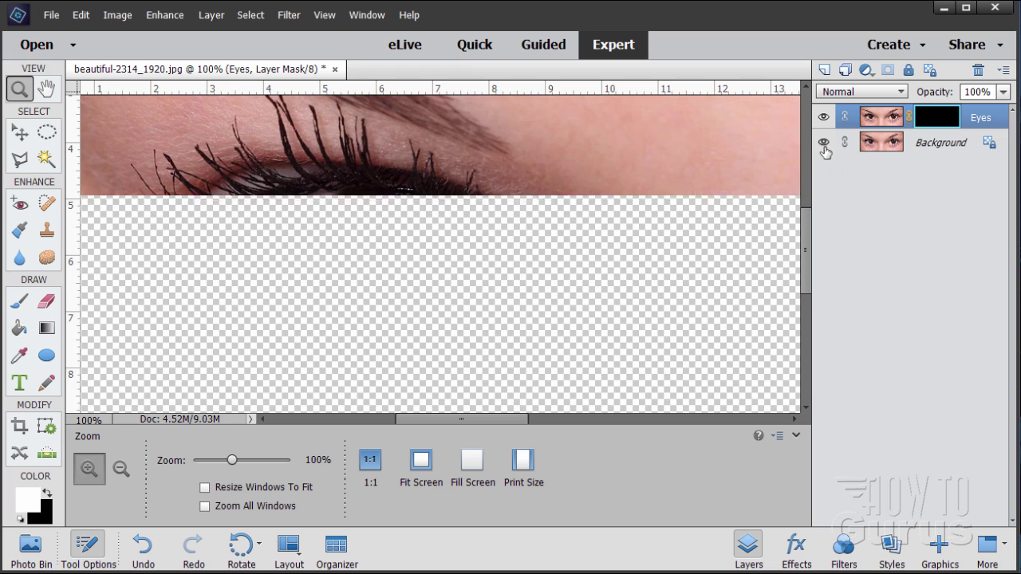
click(824, 142)
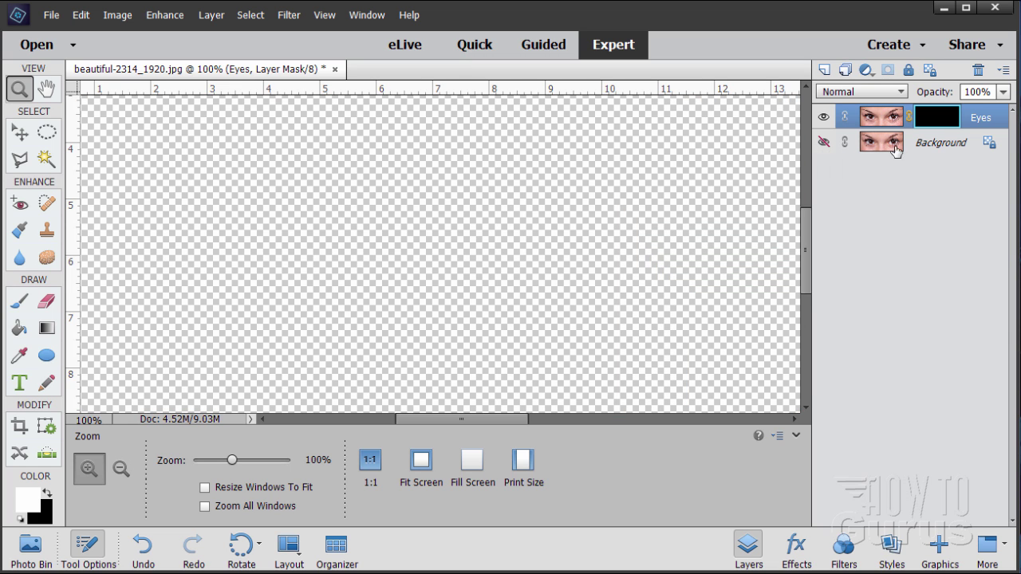
click(824, 142)
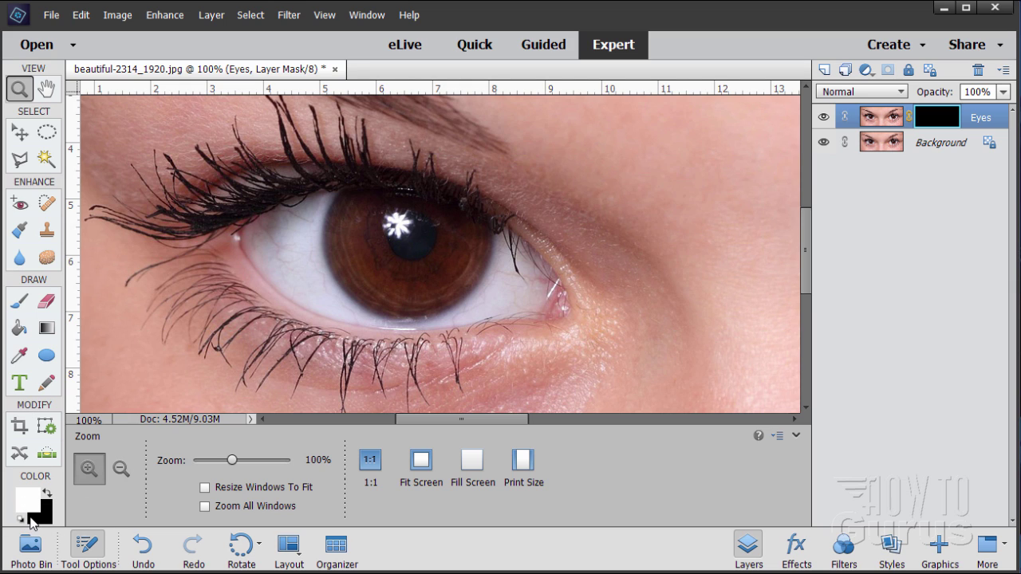
Step: Activate the Brush tool with white as the foreground color for painting on the Eyes layer mask
click(48, 494)
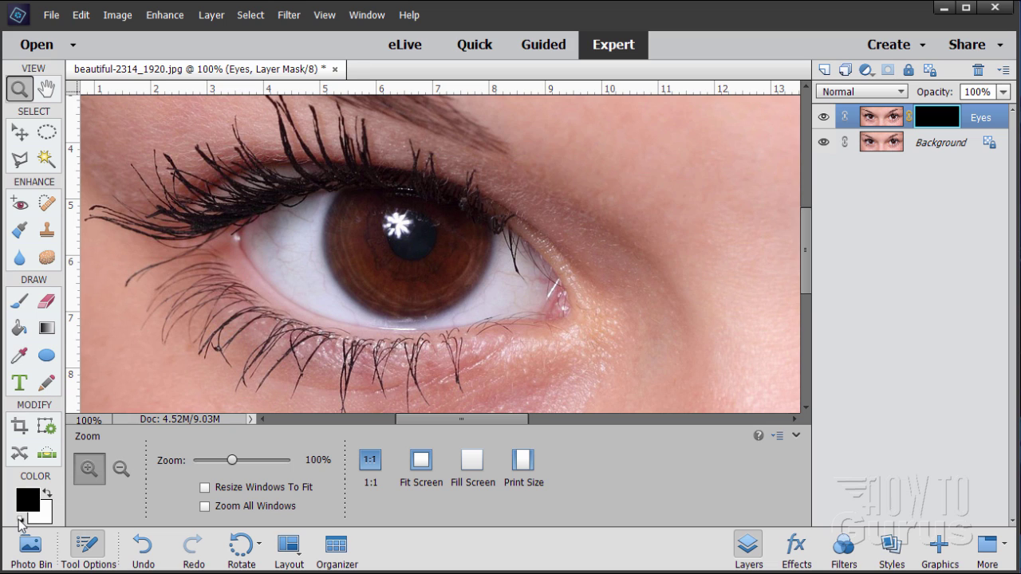
key(x)
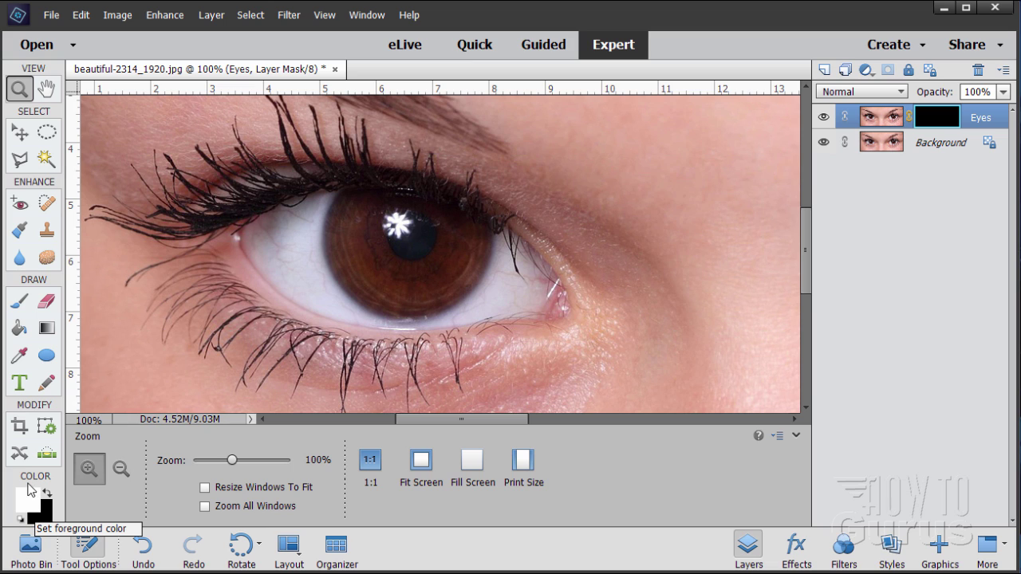
click(20, 302)
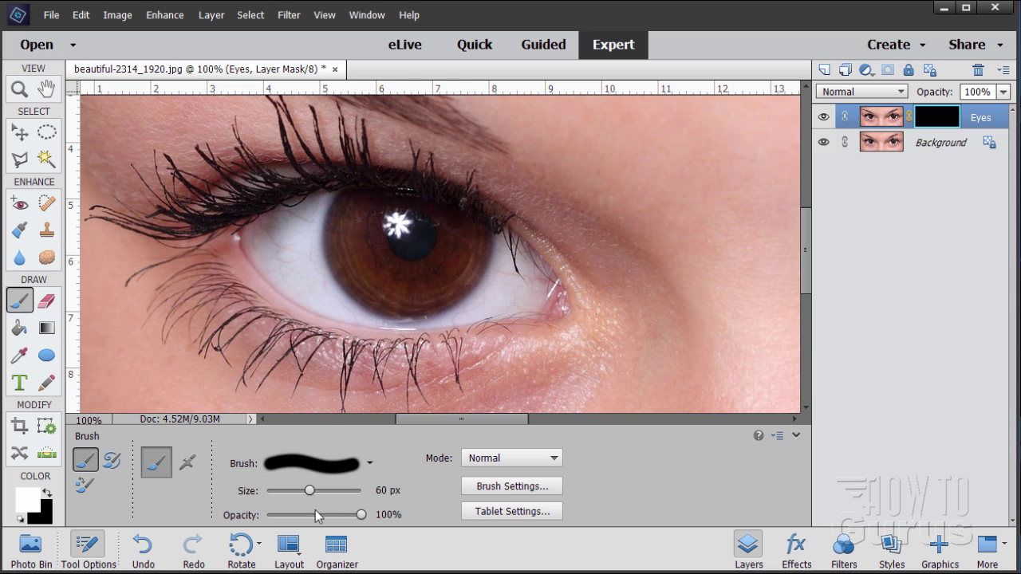
Step: Try brush sizes of 400, 200 and 250 px against the iris
drag(310, 490, 323, 490)
click(392, 489)
text(400)
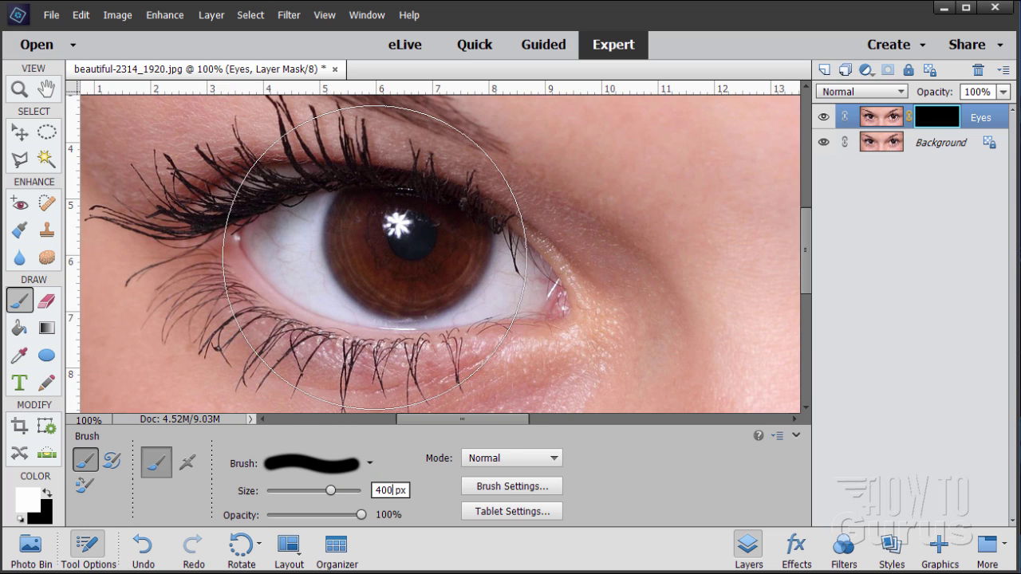
click(391, 490)
text(200)
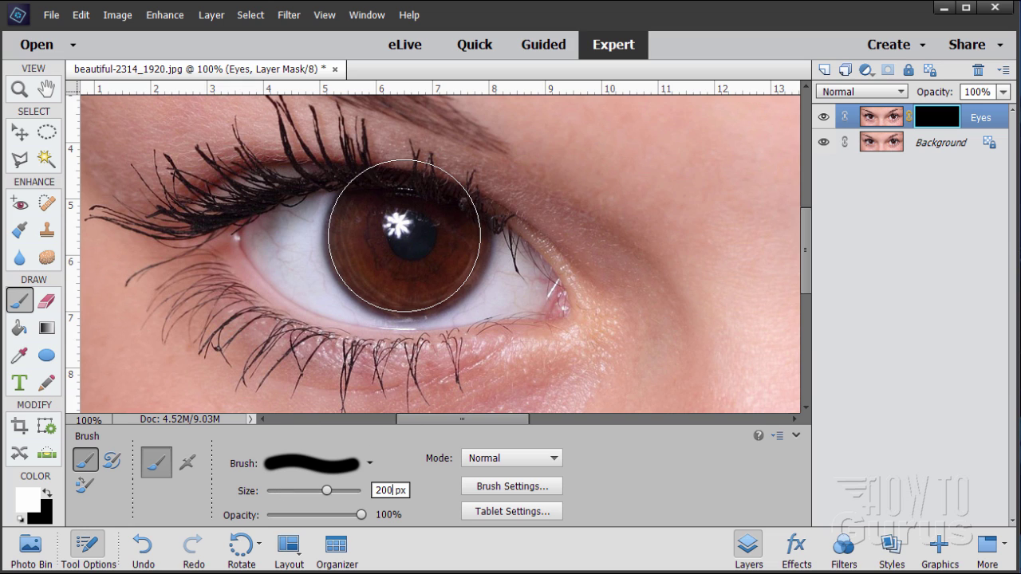
click(391, 490)
text(25)
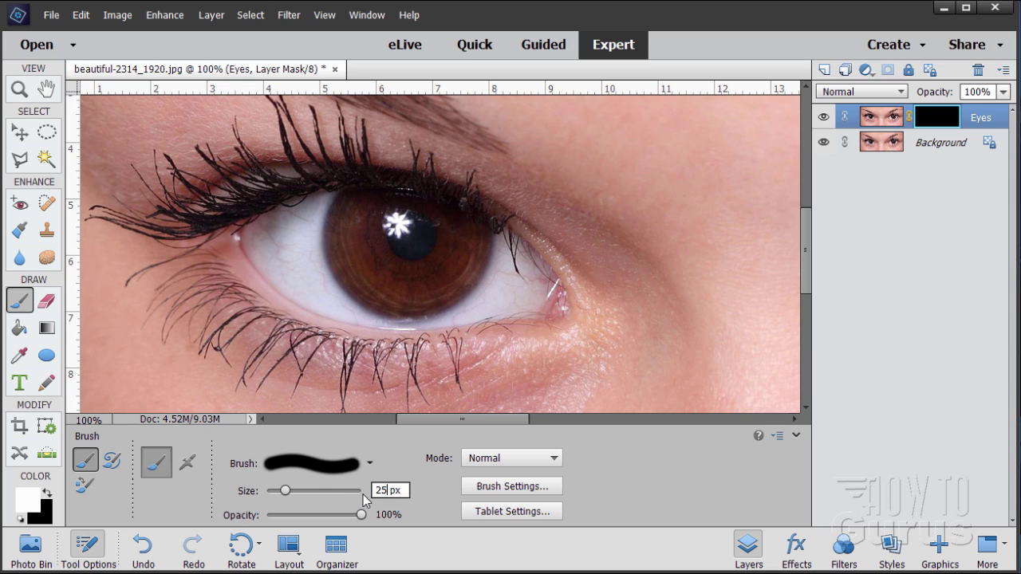
text(0)
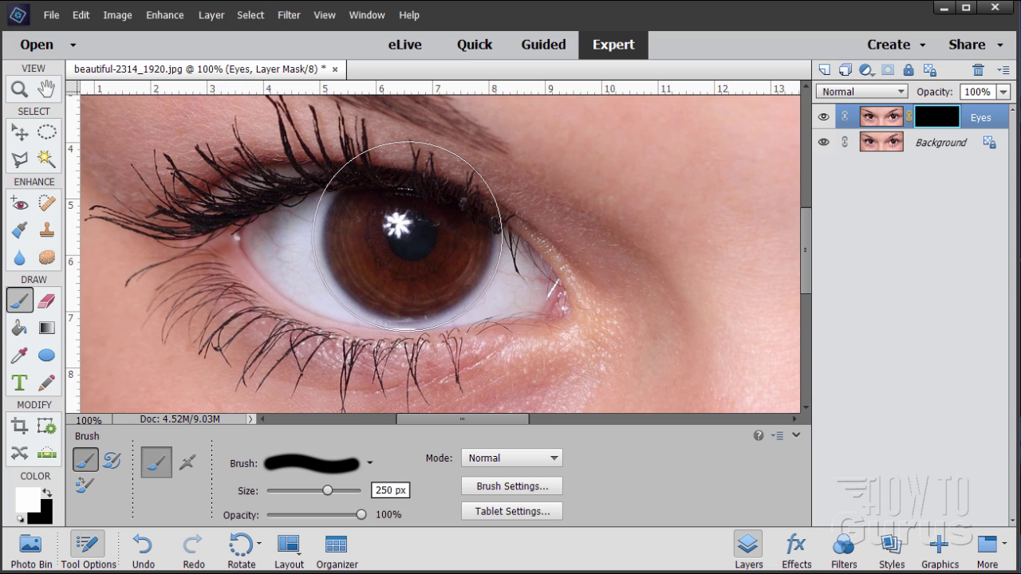
Step: Set the brush size to 220 px to fit the iris
double_click(392, 490)
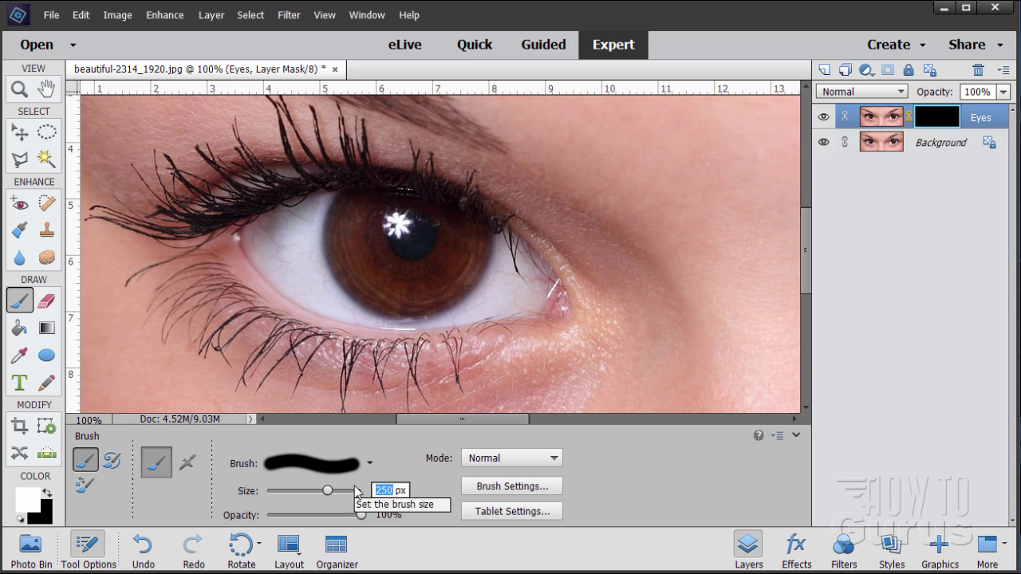
text(220)
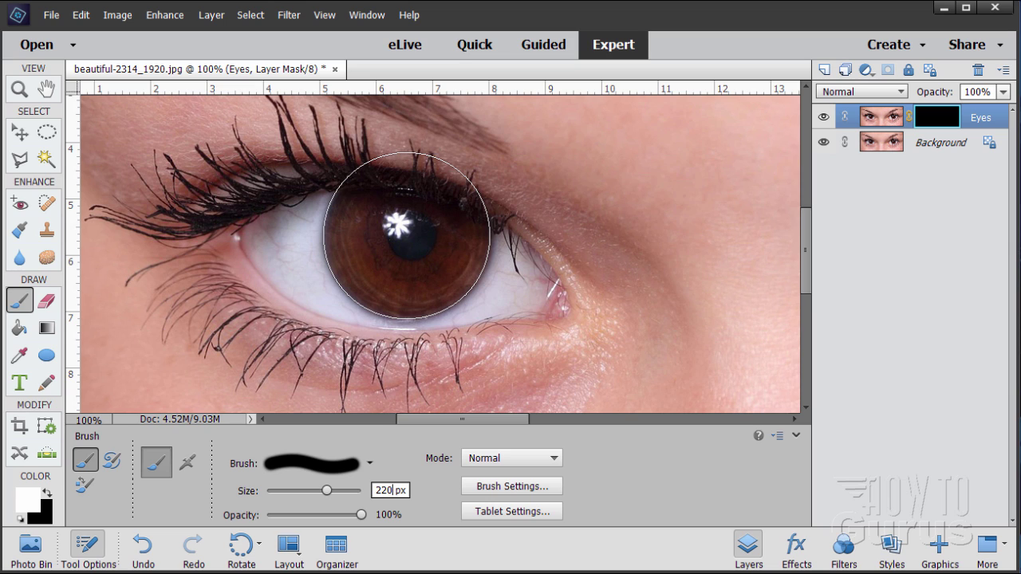
Step: Set the brush hardness to 50% and paint the visible iris white on the Eyes layer mask
click(496, 488)
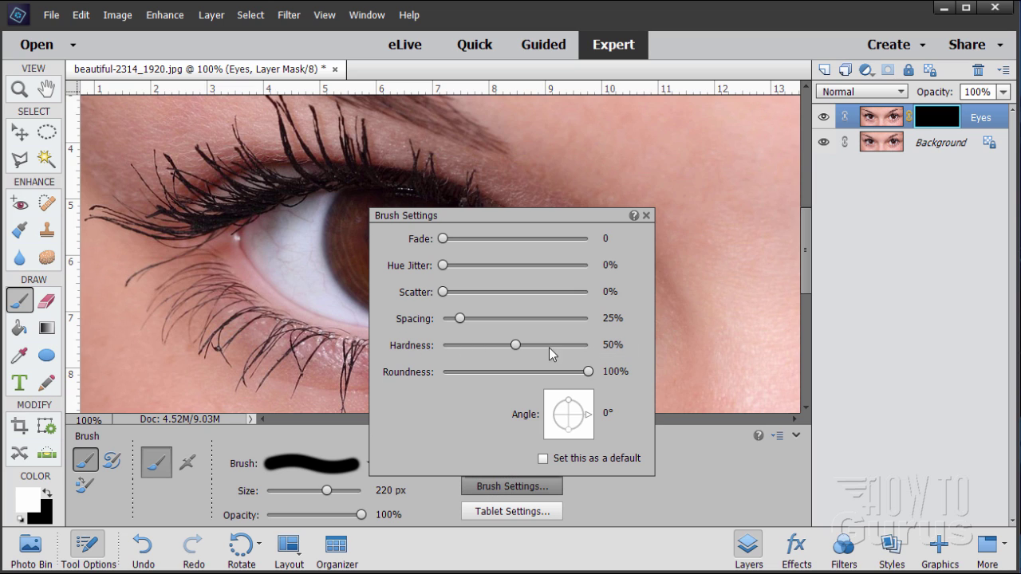
drag(515, 345, 441, 348)
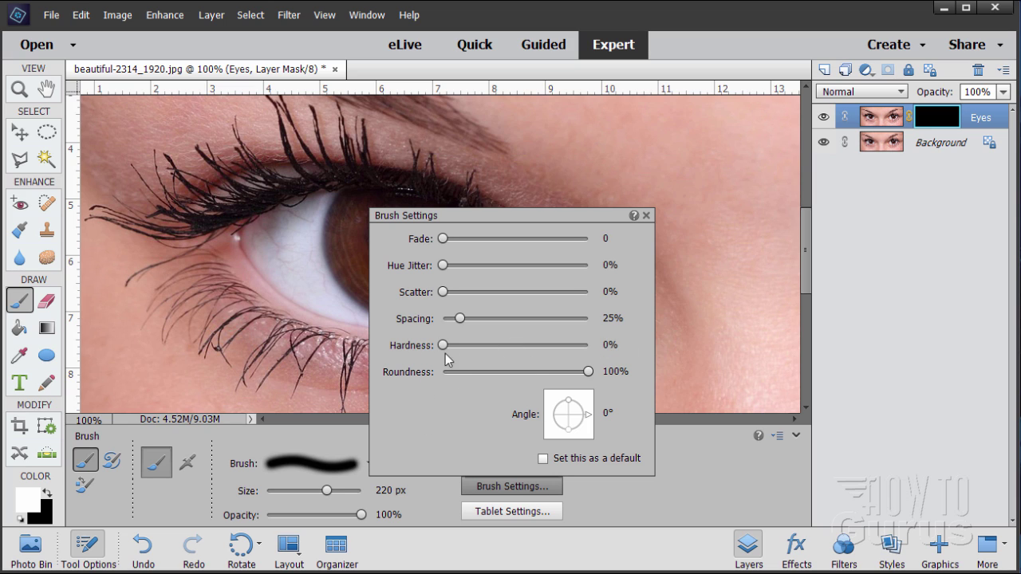
drag(493, 348, 610, 351)
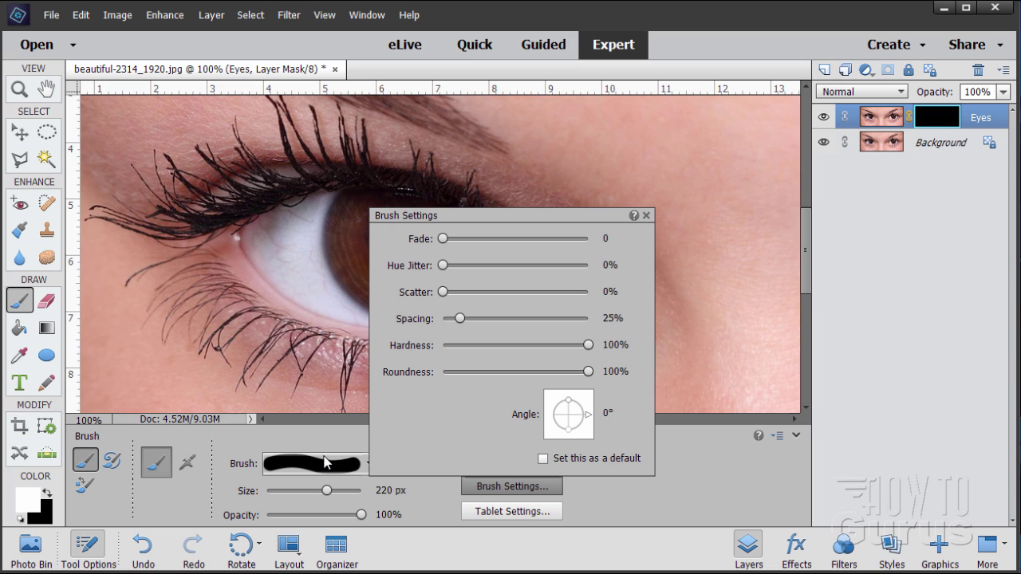
click(619, 345)
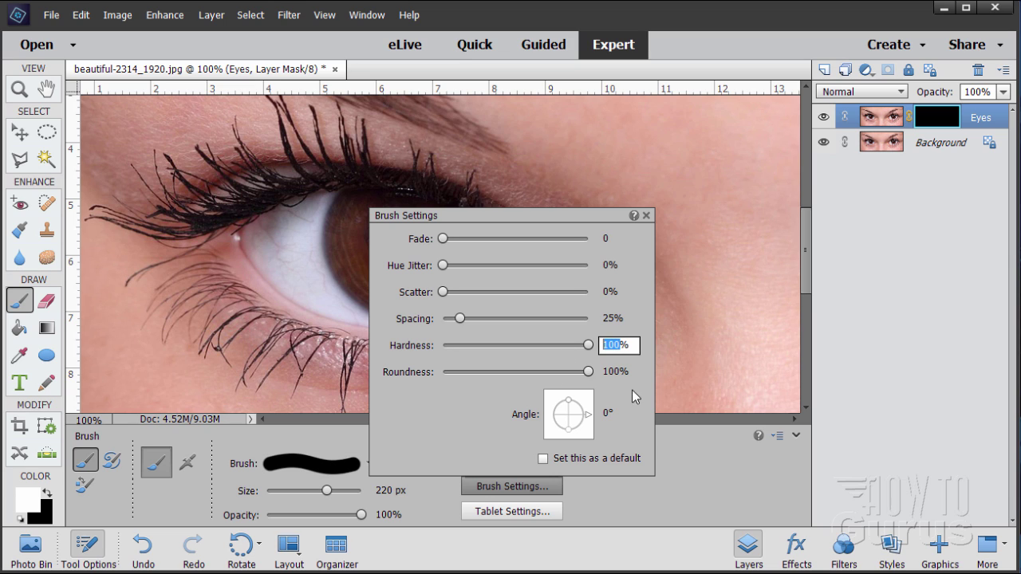
text(50)
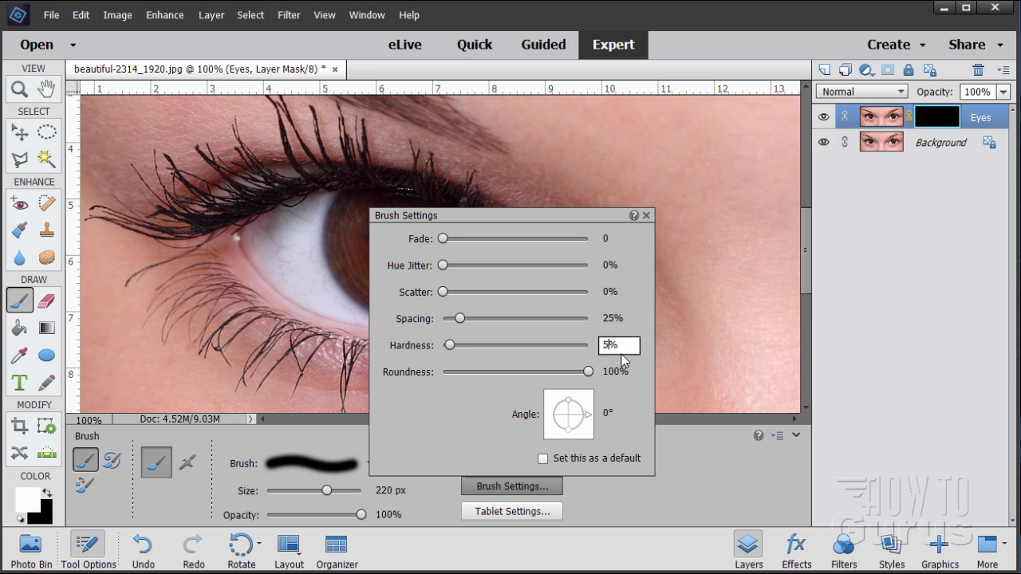
click(646, 215)
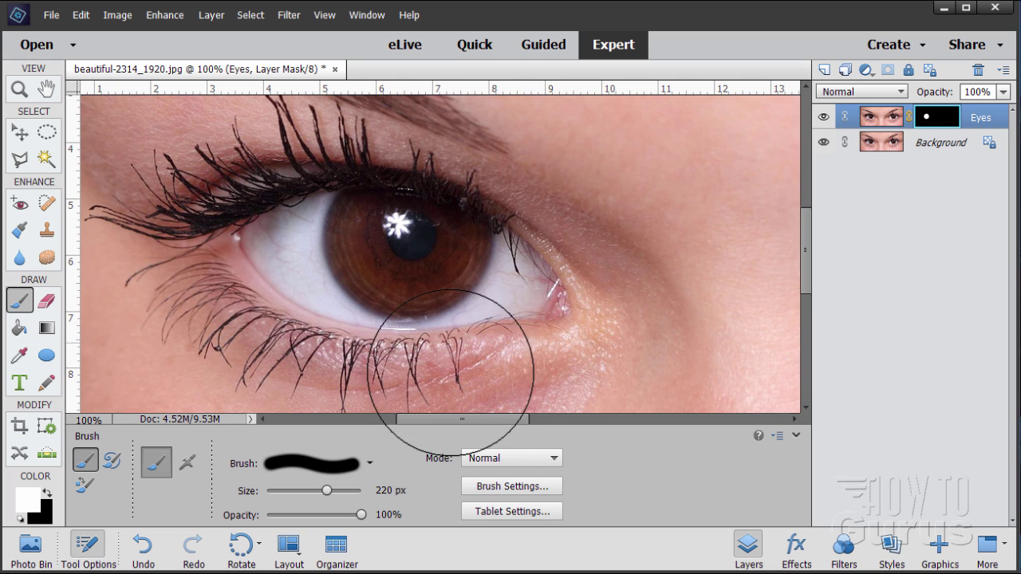
Step: Paint the other eye's iris white on the Eyes layer mask and check the cutout with the Background layer temporarily hidden
drag(439, 423, 574, 415)
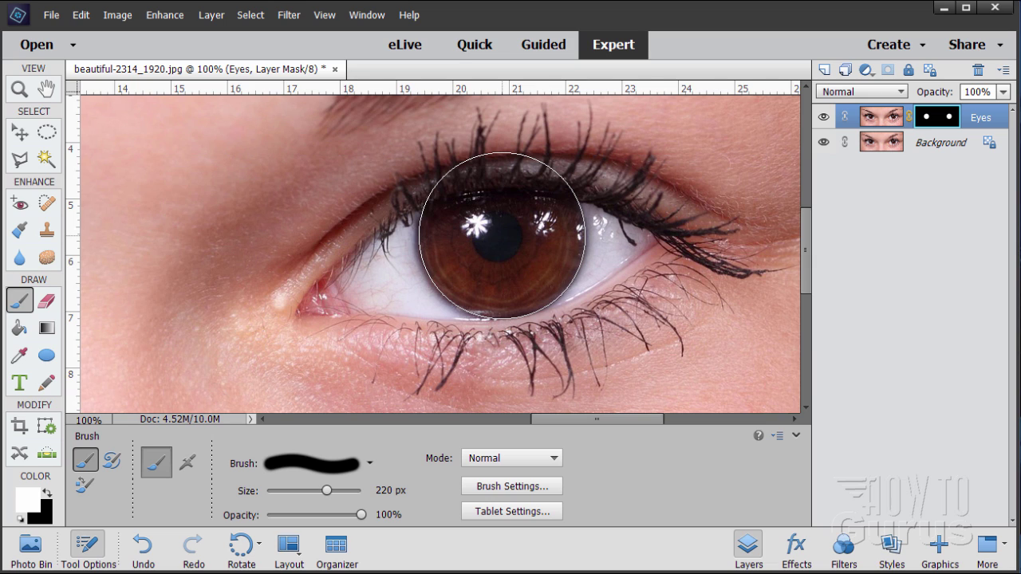
click(823, 142)
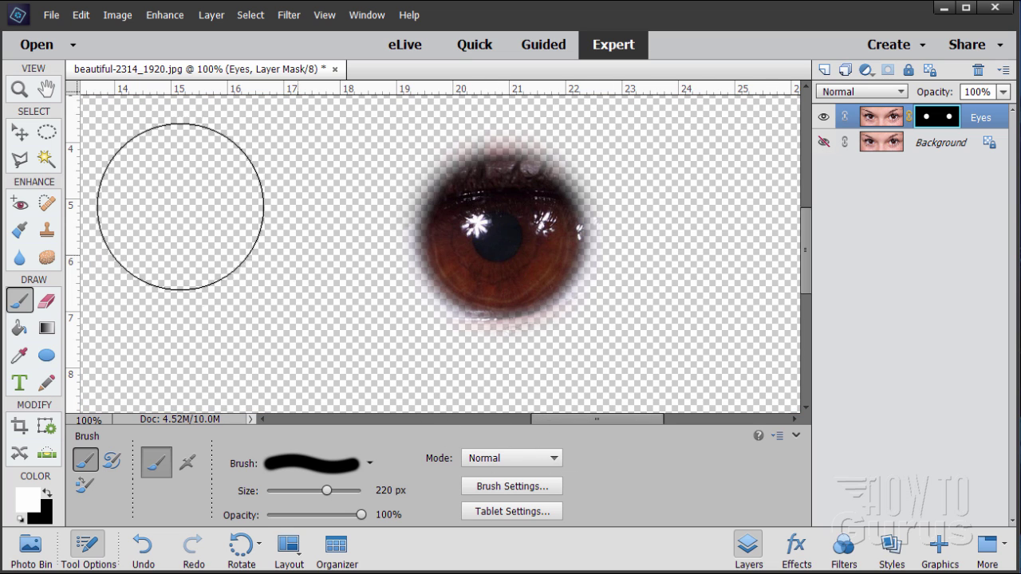
click(17, 136)
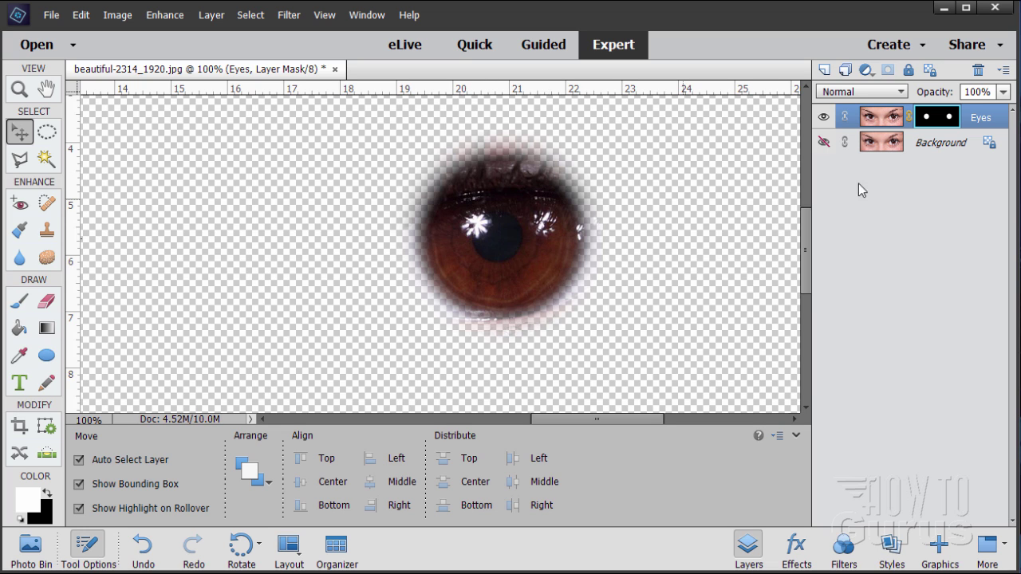
click(823, 141)
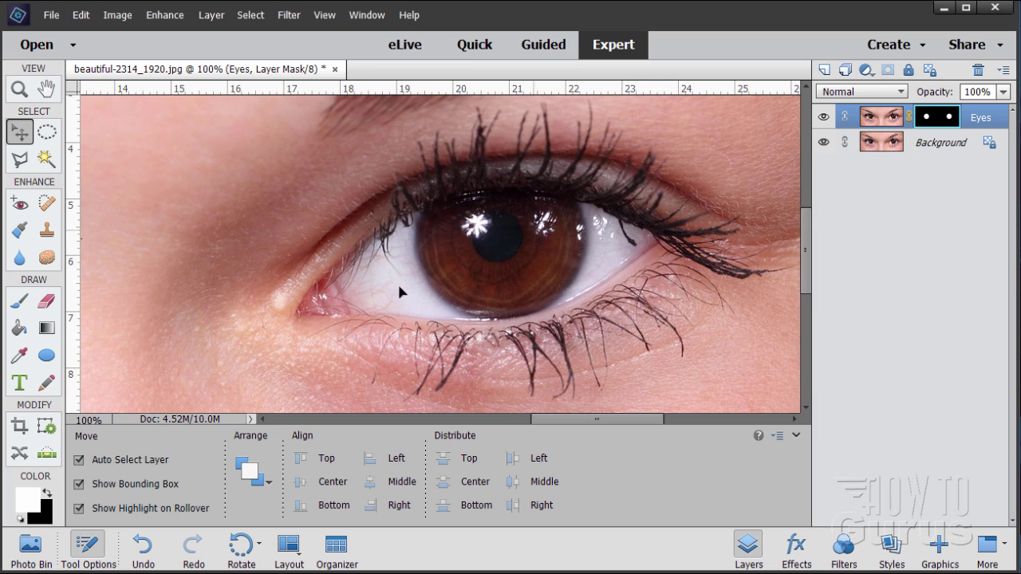
Step: Mask out the upper eyelid and lashes above this iris with a black 36 px brush, checking the edge with the Background hidden
click(48, 494)
click(20, 305)
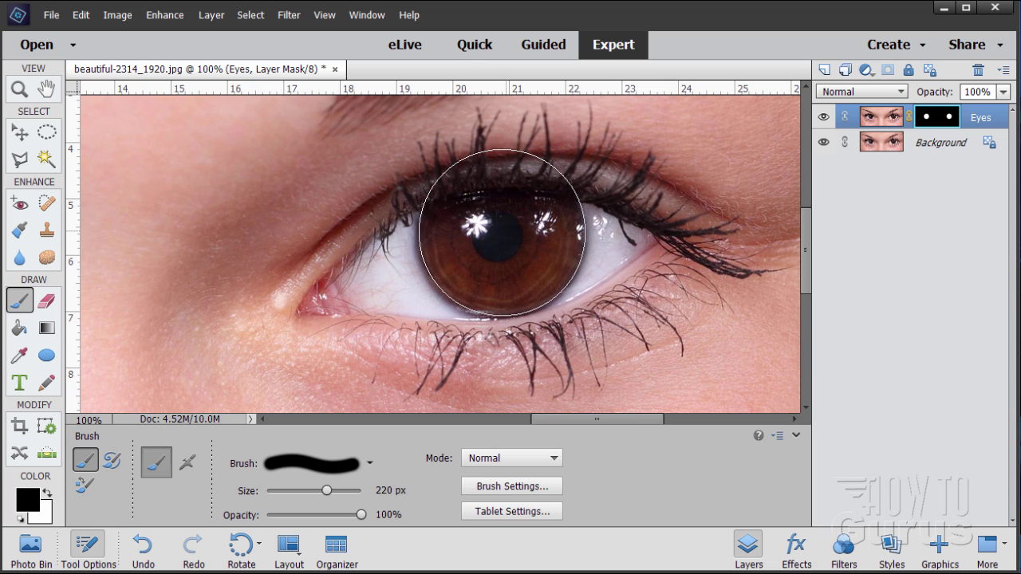
mouse_move(327, 492)
mouse_down()
mouse_move(283, 492)
mouse_move(296, 499)
mouse_up()
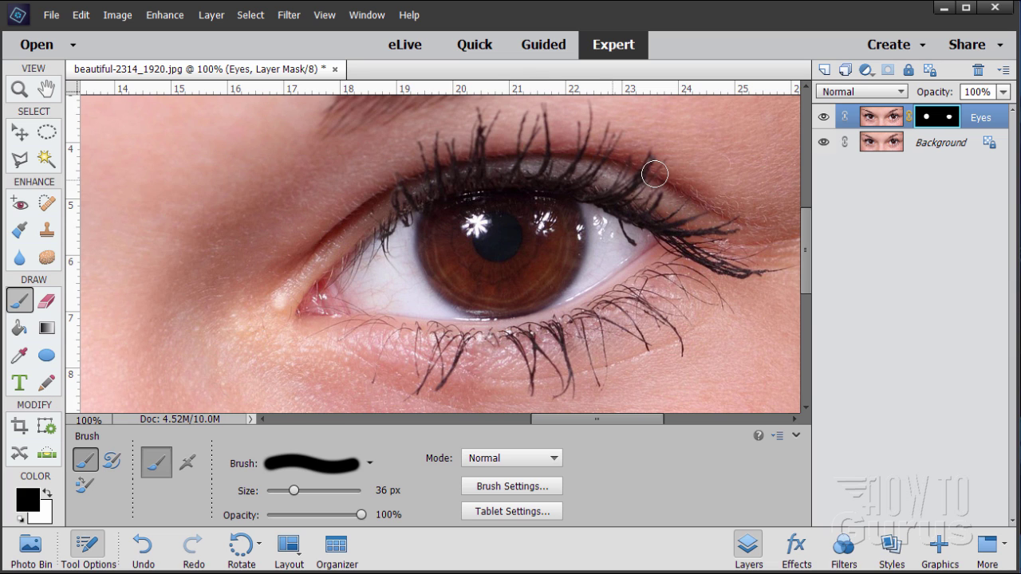
click(824, 143)
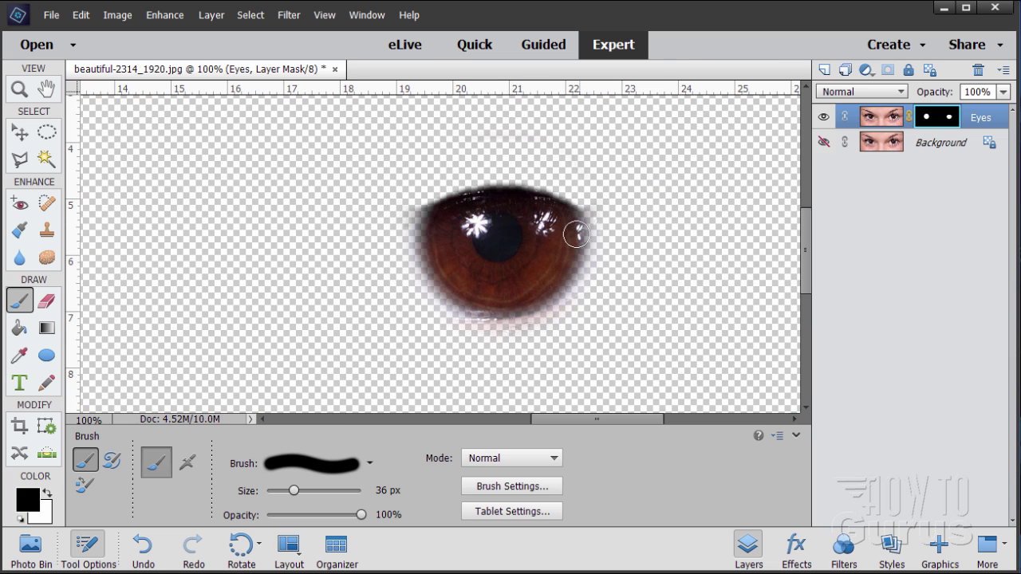
click(823, 143)
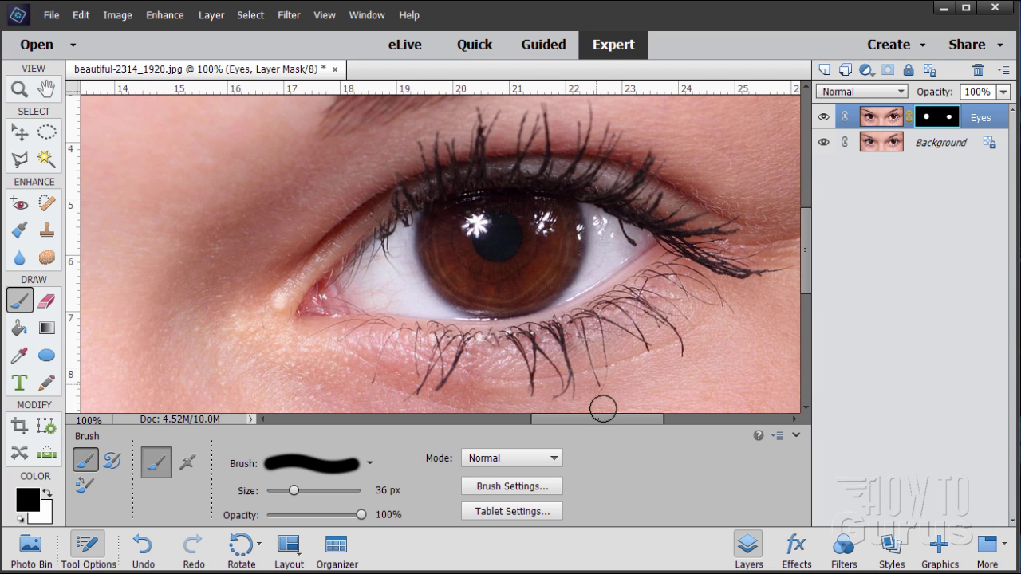
Step: Mask out the eyelid and lashes above the other eye's iris in black, checking the edge with the Background layer hidden
drag(597, 418, 467, 420)
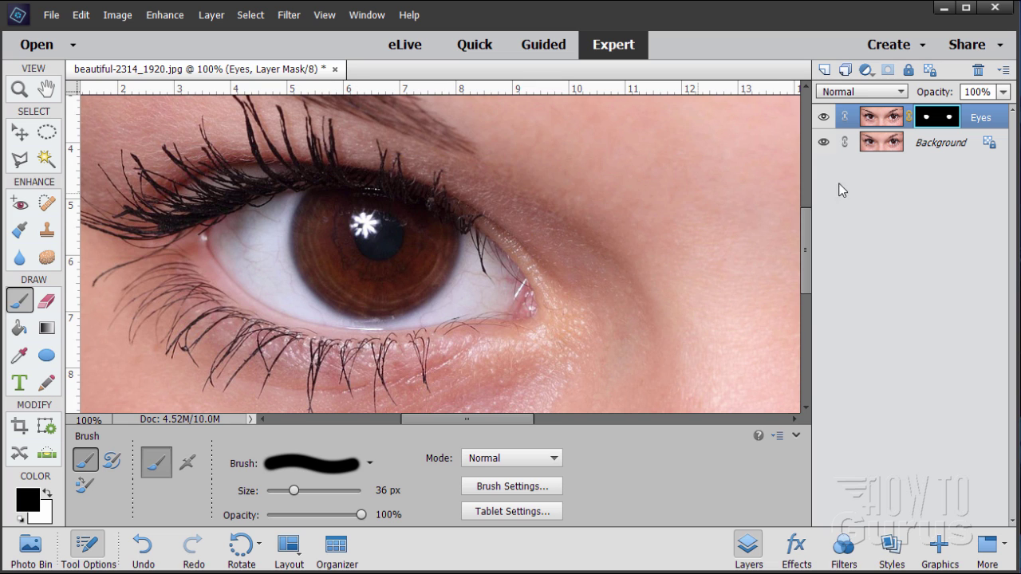
click(823, 143)
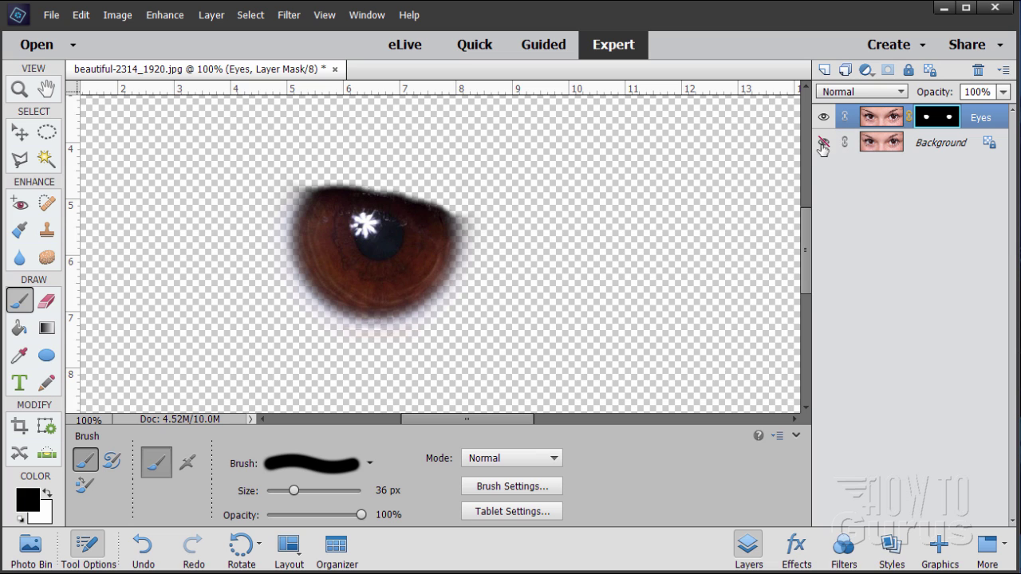
click(822, 142)
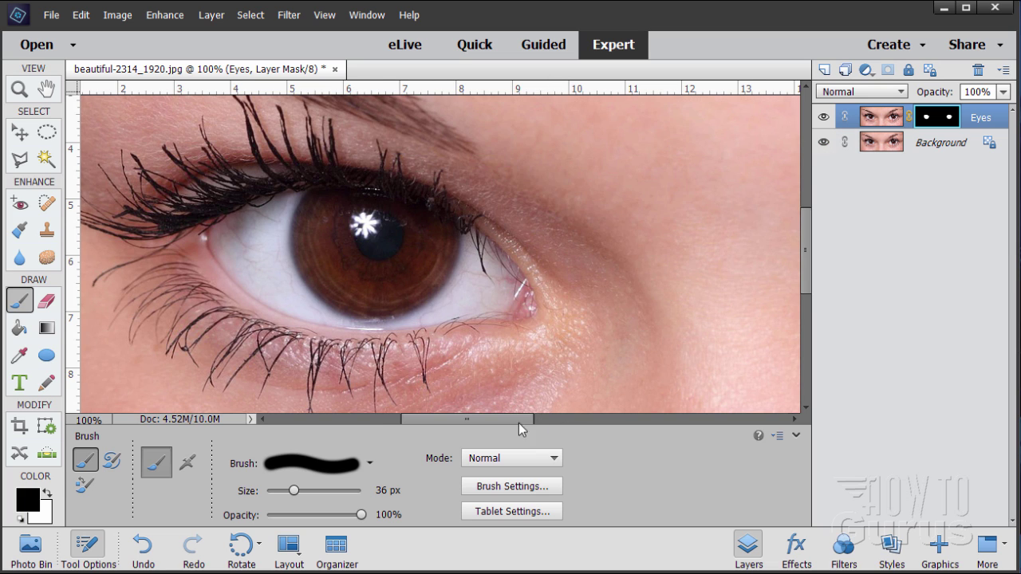
scroll(520, 417, right, 3)
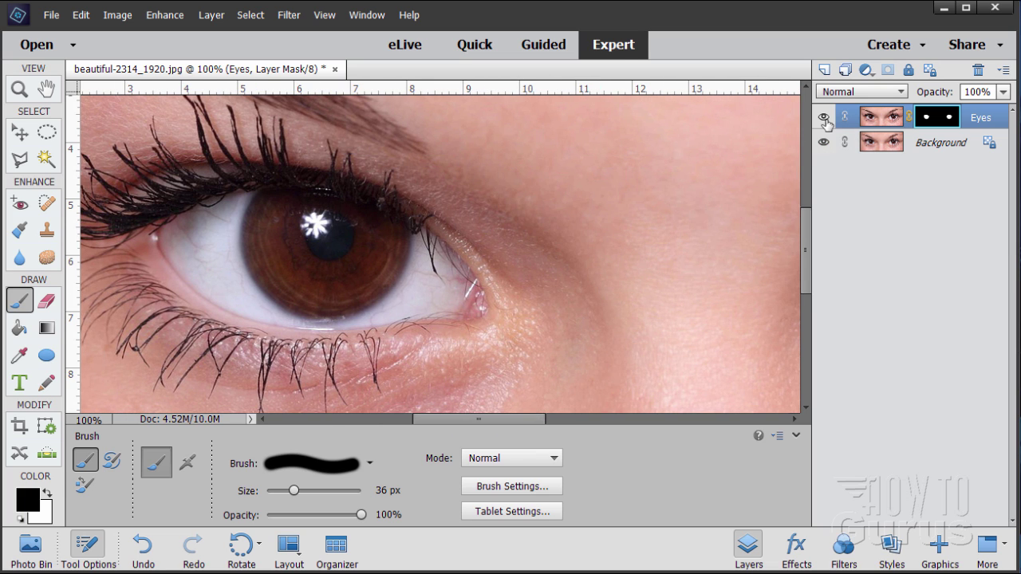
click(825, 144)
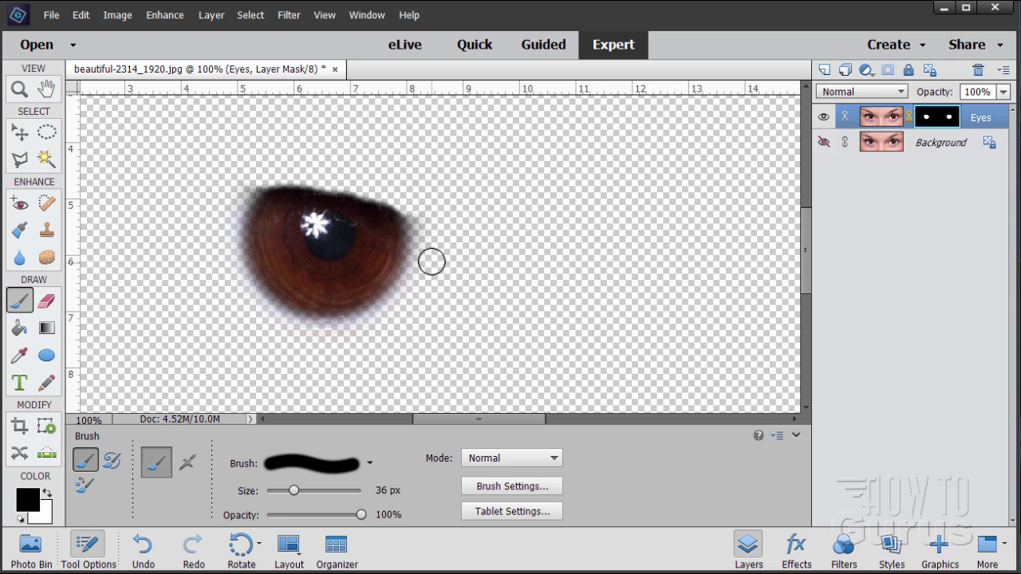
click(823, 142)
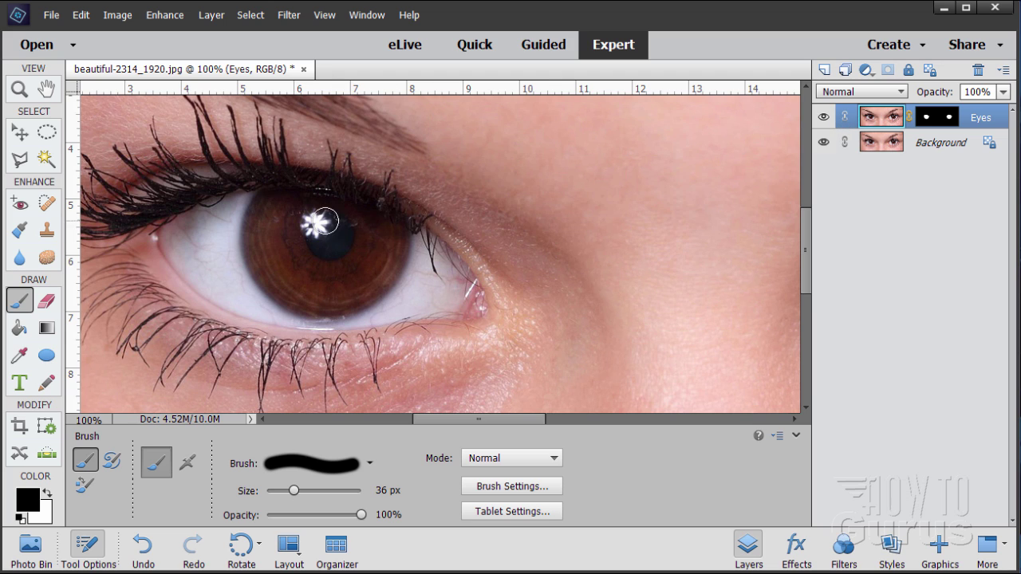
Step: Duplicate the Background layer, rename the copy Pupil, and move it above the Eyes layer
click(882, 148)
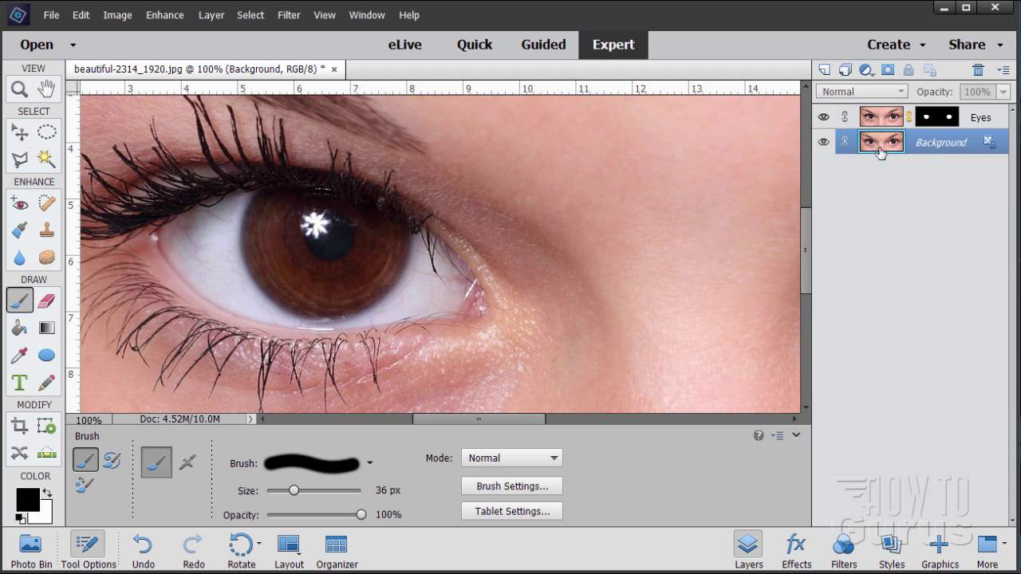
drag(879, 148, 825, 69)
double_click(939, 146)
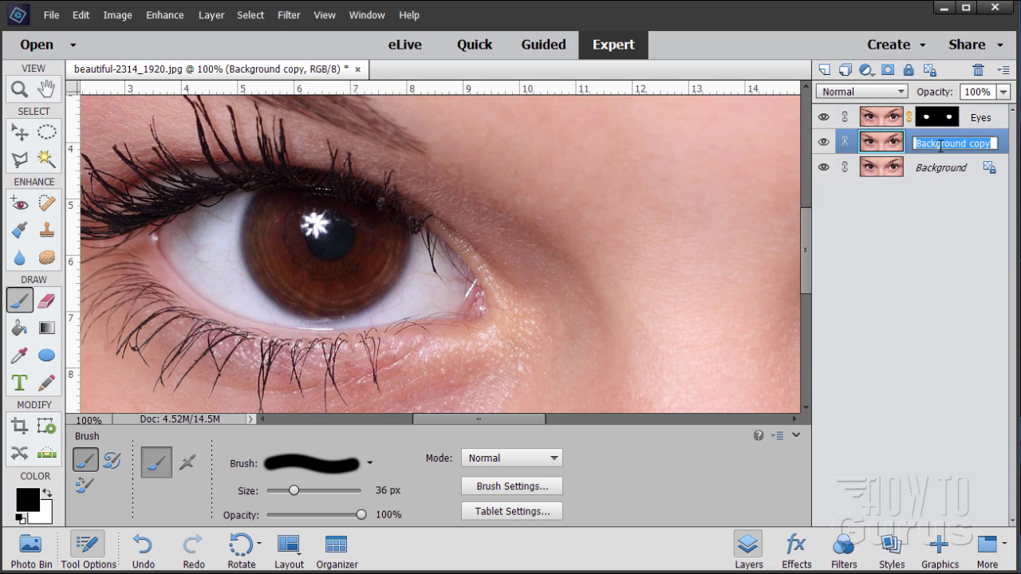
text(Pupil)
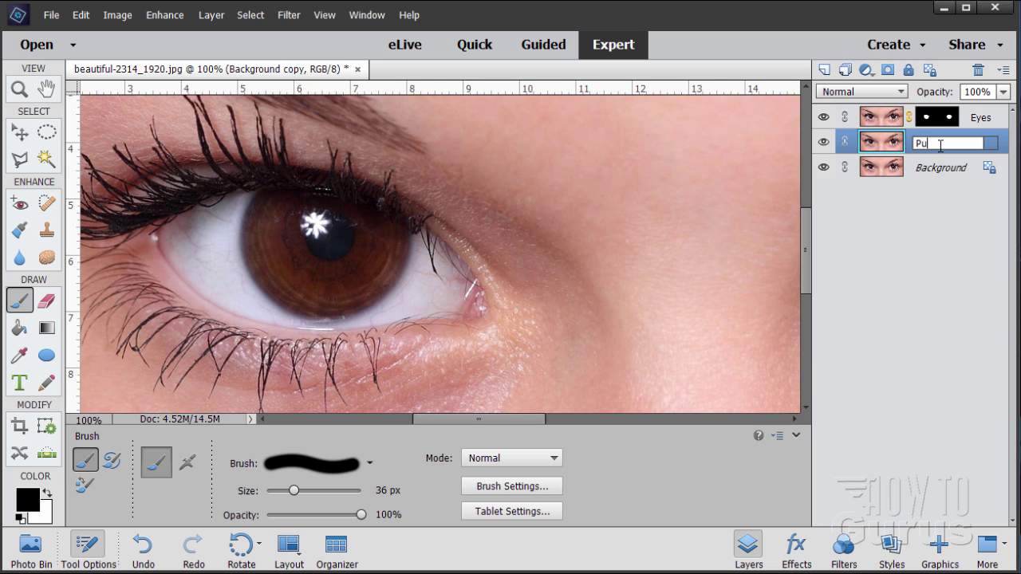
click(886, 152)
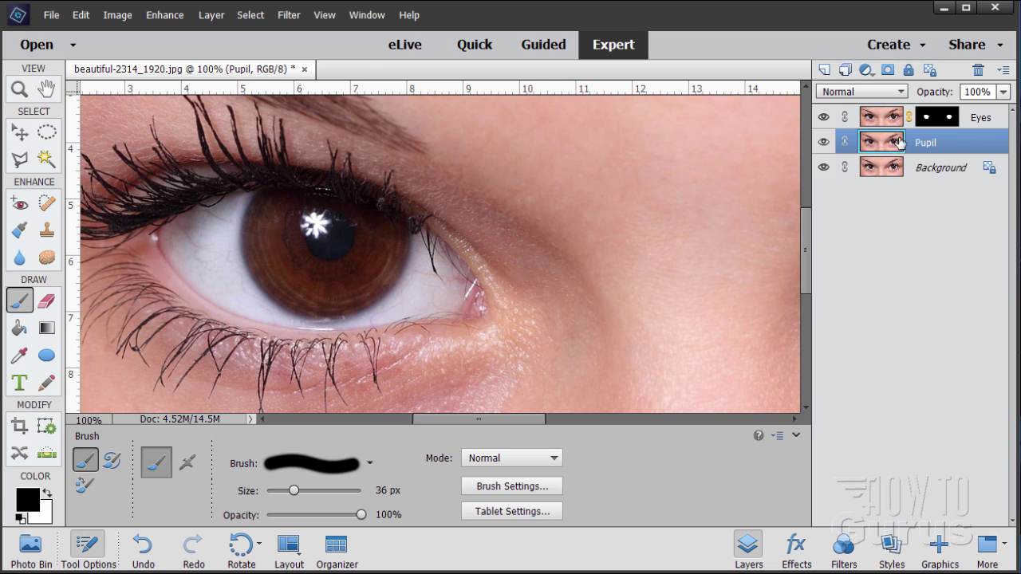
drag(899, 142, 898, 112)
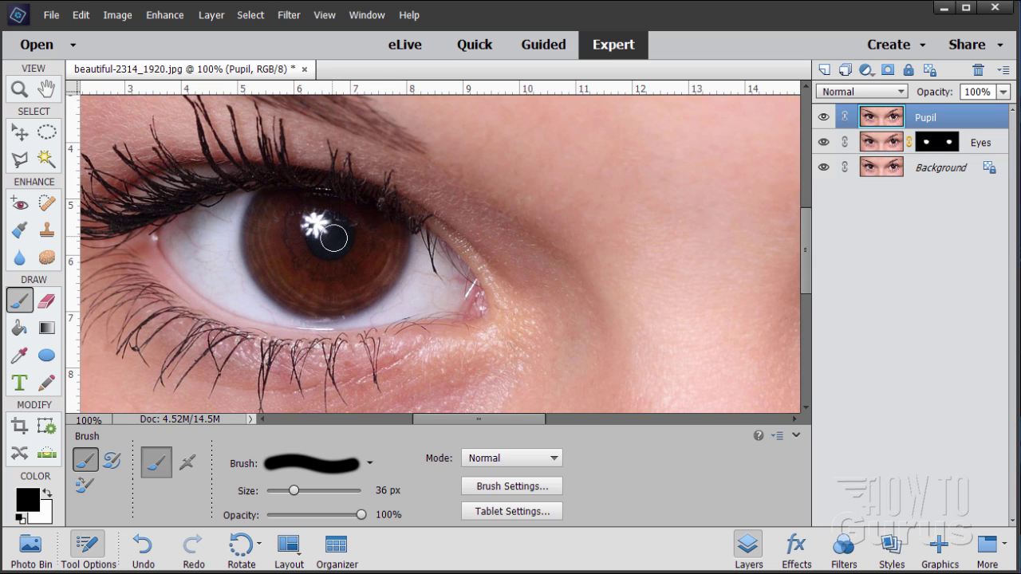
Step: Set the brush to a size of 65 px and a hardness of 80% to suit the pupil
mouse_move(336, 240)
mouse_down()
mouse_move(346, 252)
mouse_move(318, 223)
mouse_up()
drag(296, 490, 311, 489)
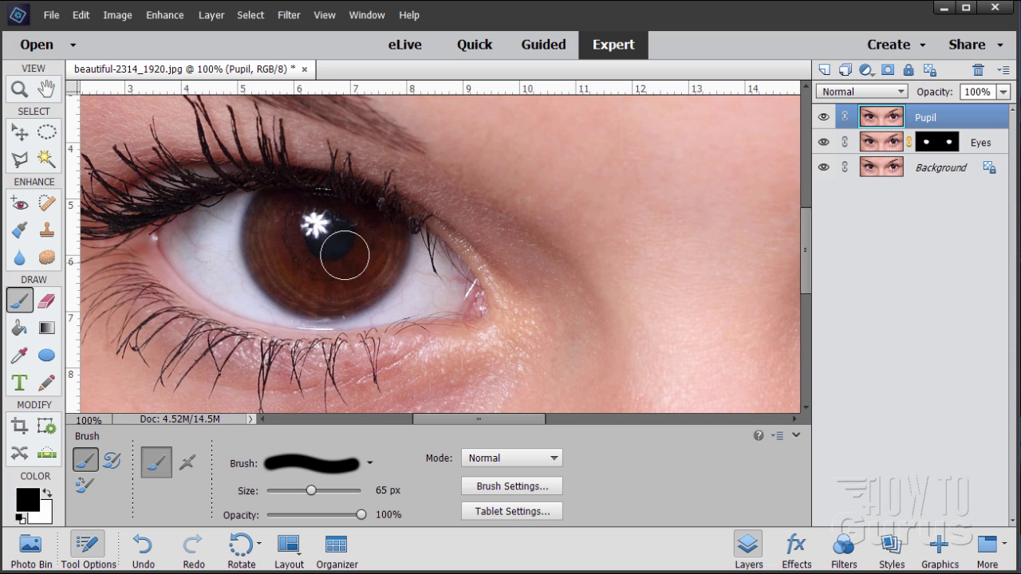
click(505, 488)
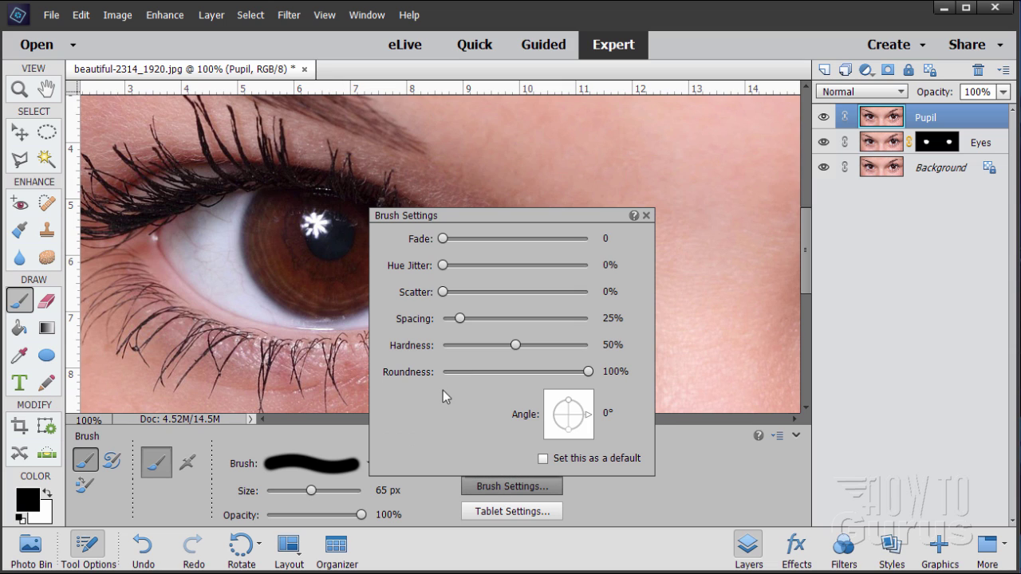
click(475, 346)
click(612, 345)
text(20)
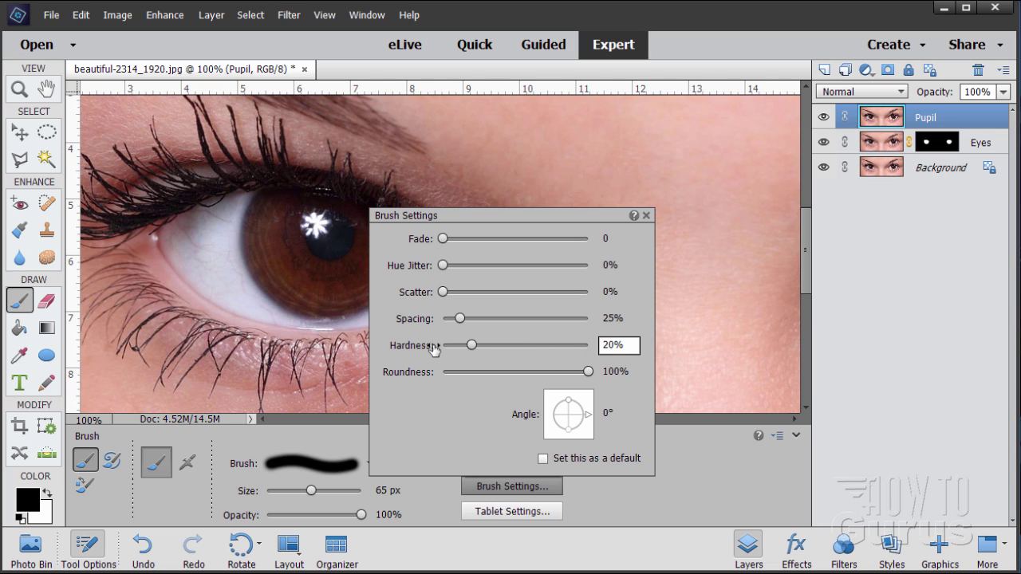
click(567, 346)
click(613, 344)
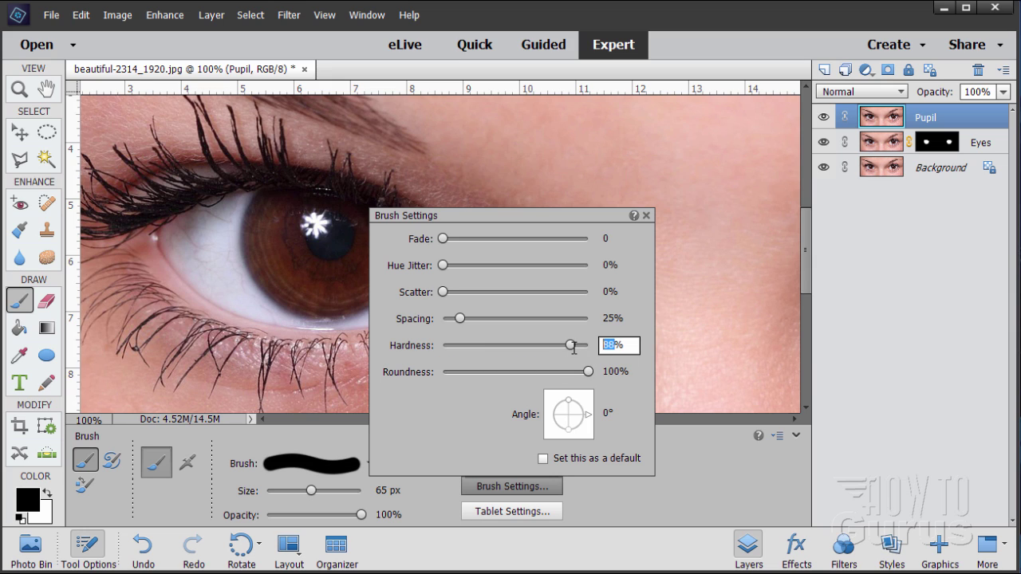
text(80)
click(645, 215)
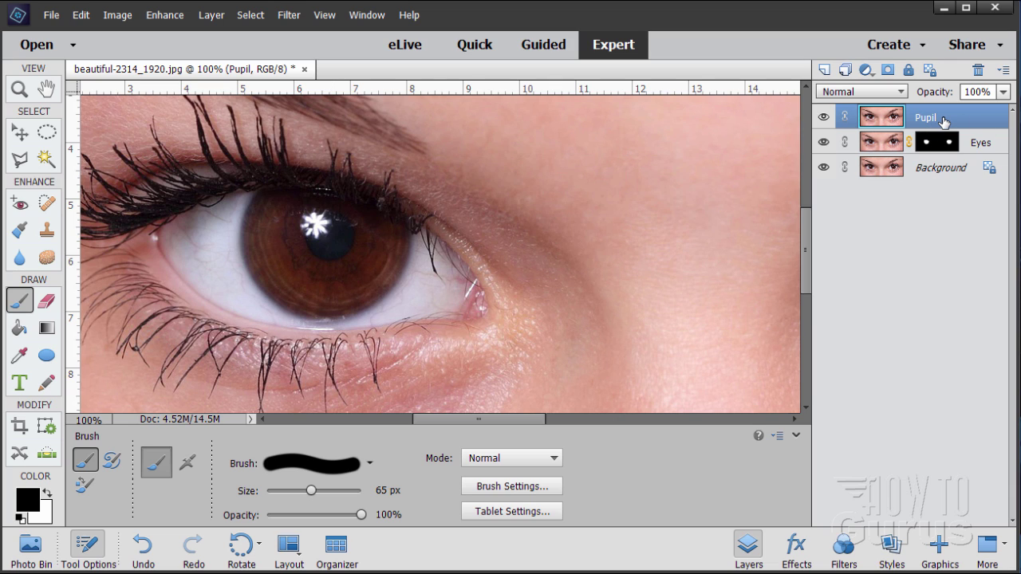
Step: Add a layer mask to the Pupil layer and invert it to black
click(887, 70)
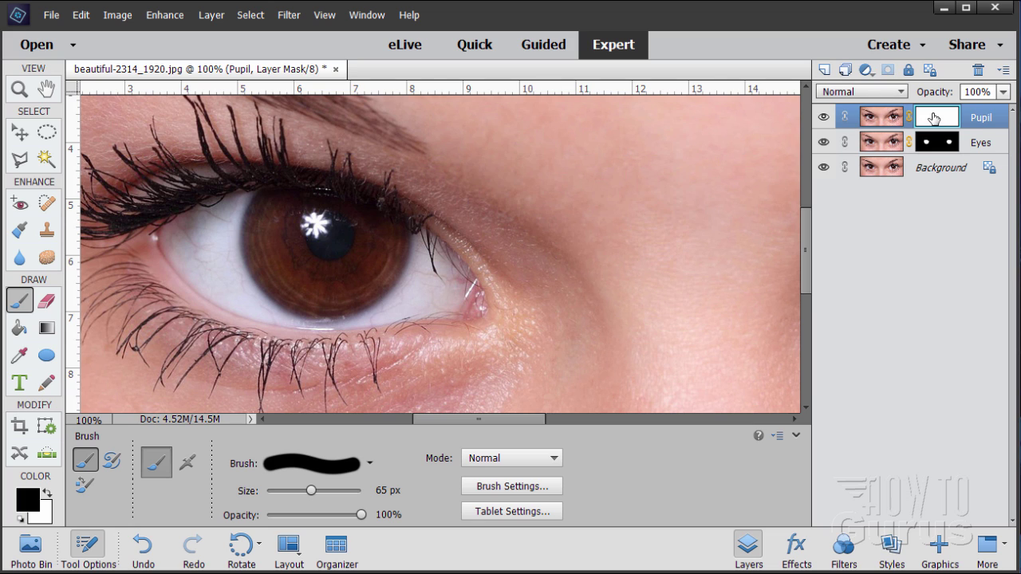
click(290, 16)
mouse_move(326, 94)
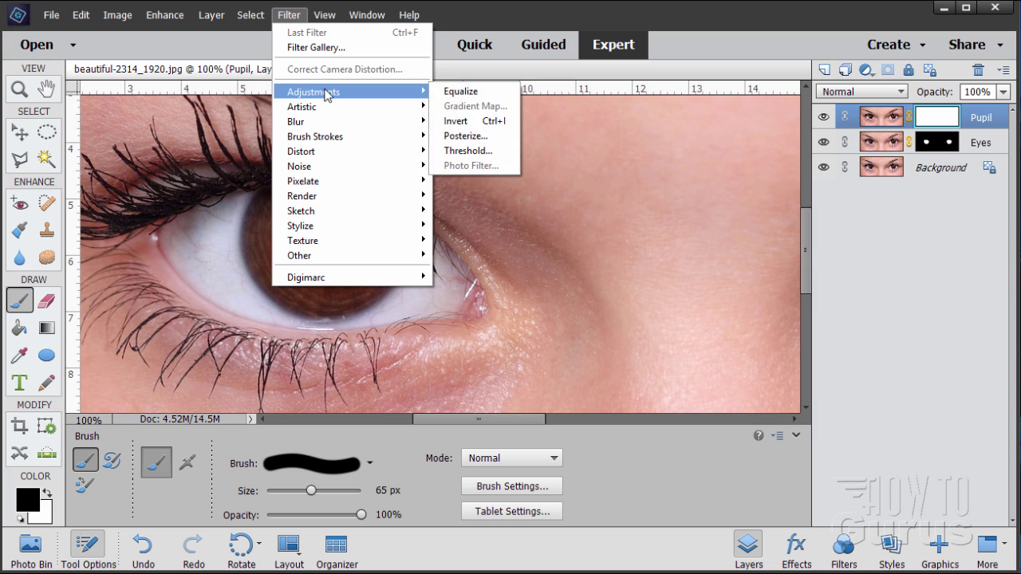
click(461, 121)
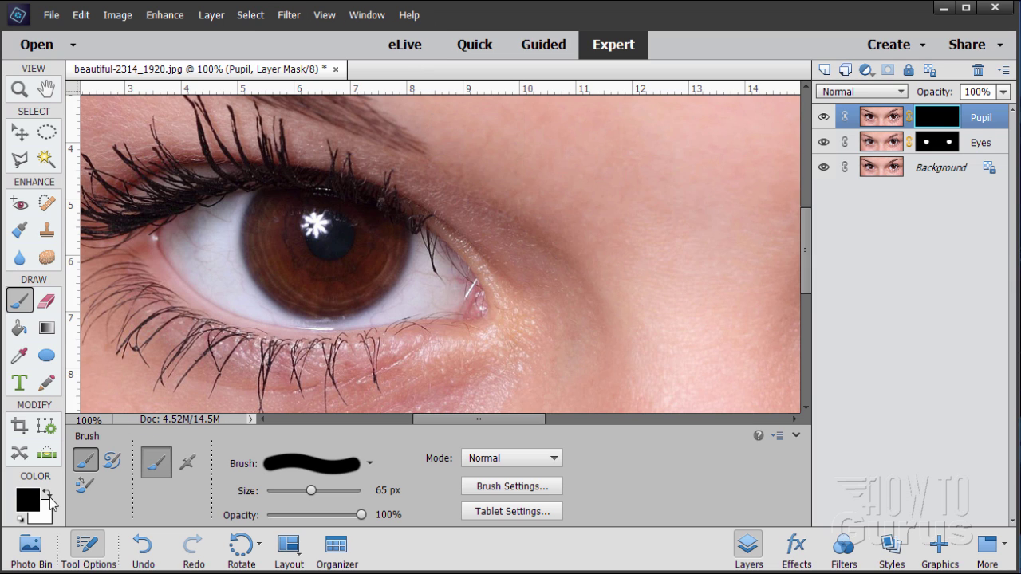
Step: Paint the pupils of both eyes on the Pupil layer mask with white as the foreground color
click(48, 495)
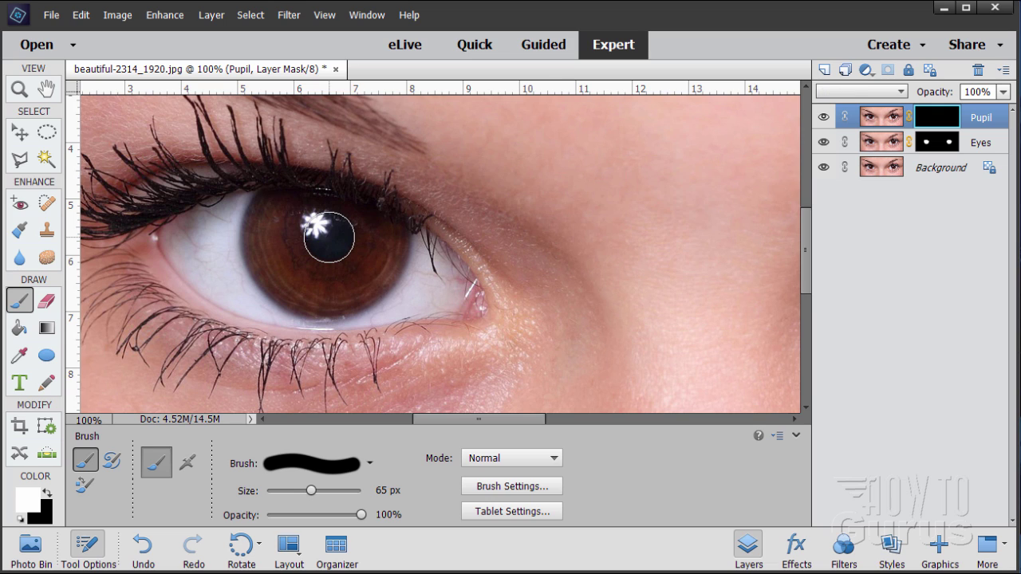
click(328, 237)
drag(530, 418, 665, 423)
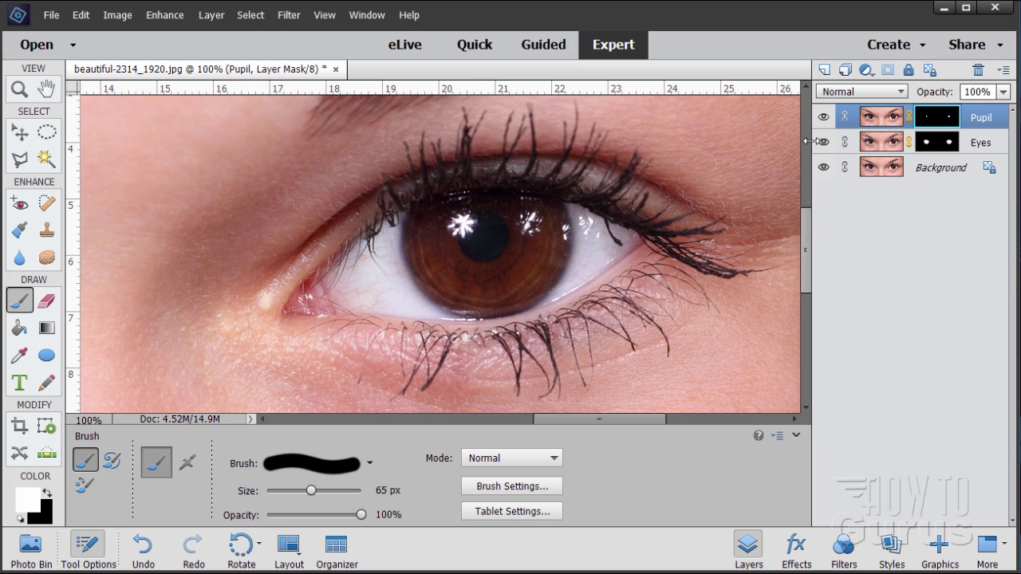
Step: Duplicate the masked Eyes layer, name the copy Blue, and hide the original Eyes layer
click(21, 133)
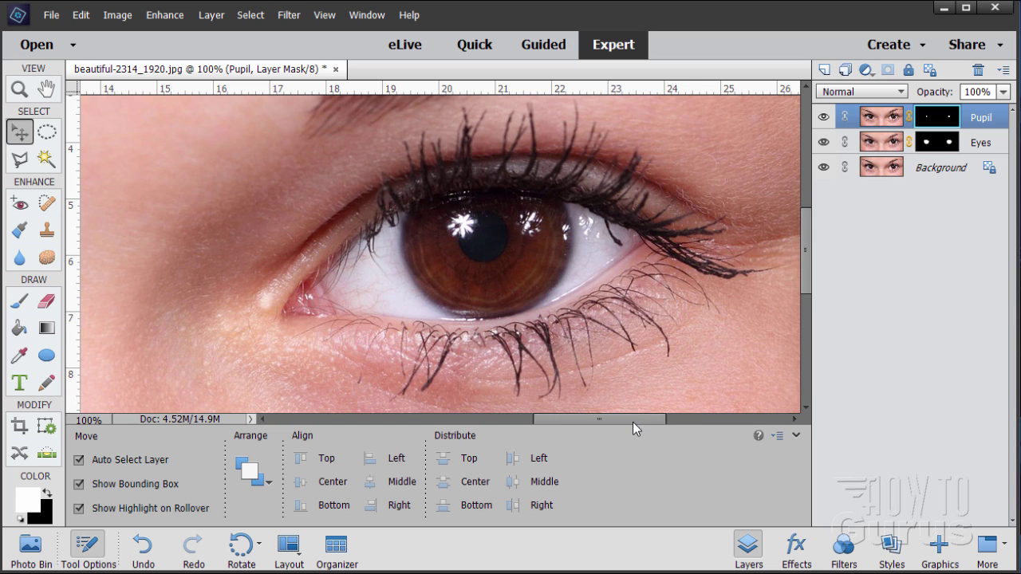
drag(632, 421, 498, 434)
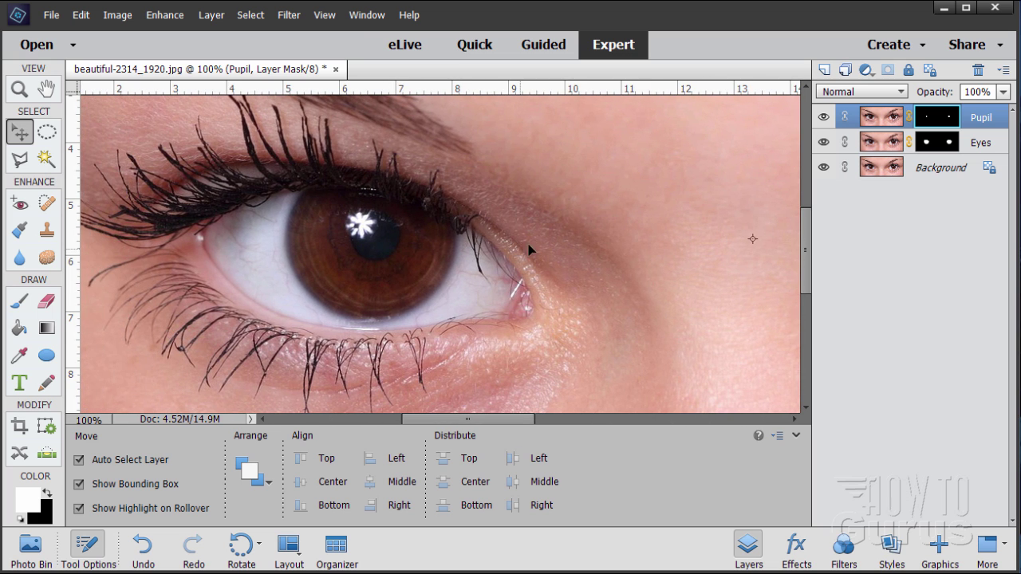
click(882, 142)
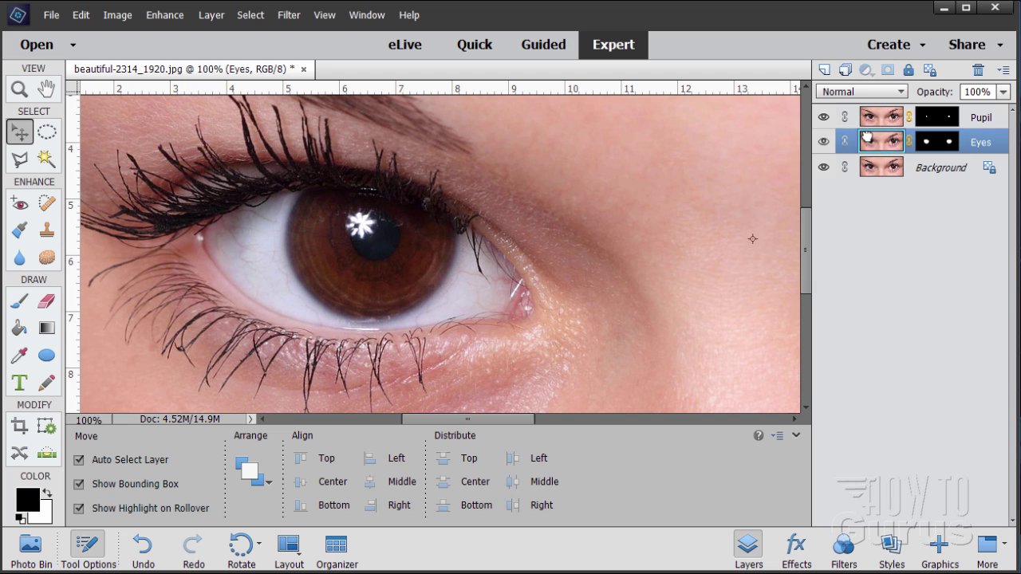
drag(880, 148, 825, 71)
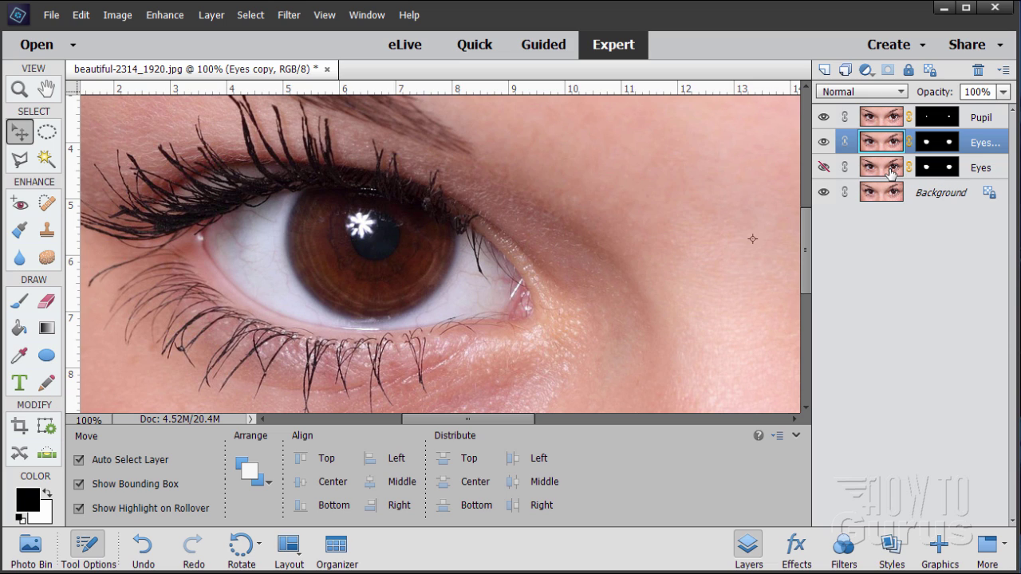
double_click(985, 147)
text(Blue)
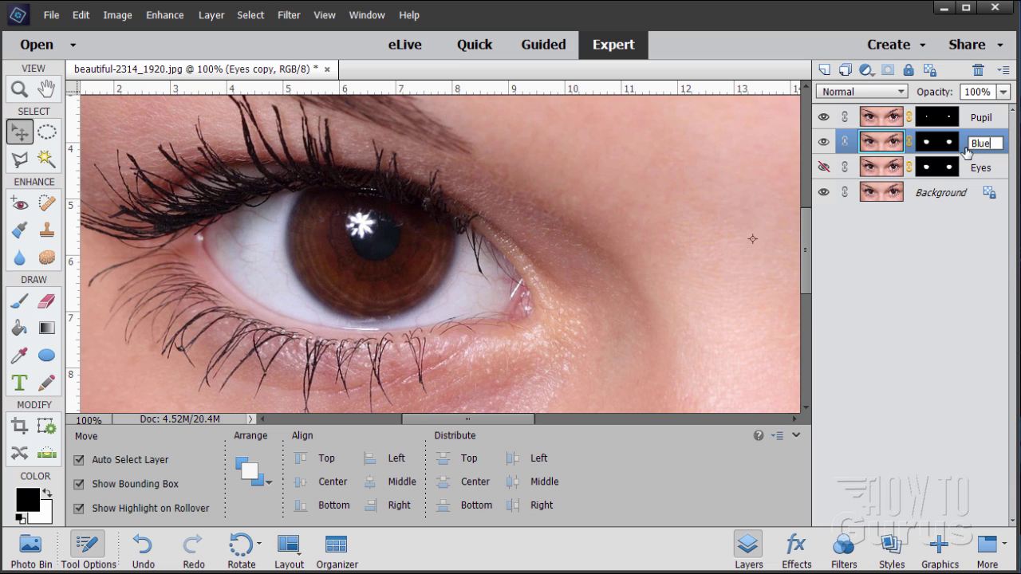
key(Return)
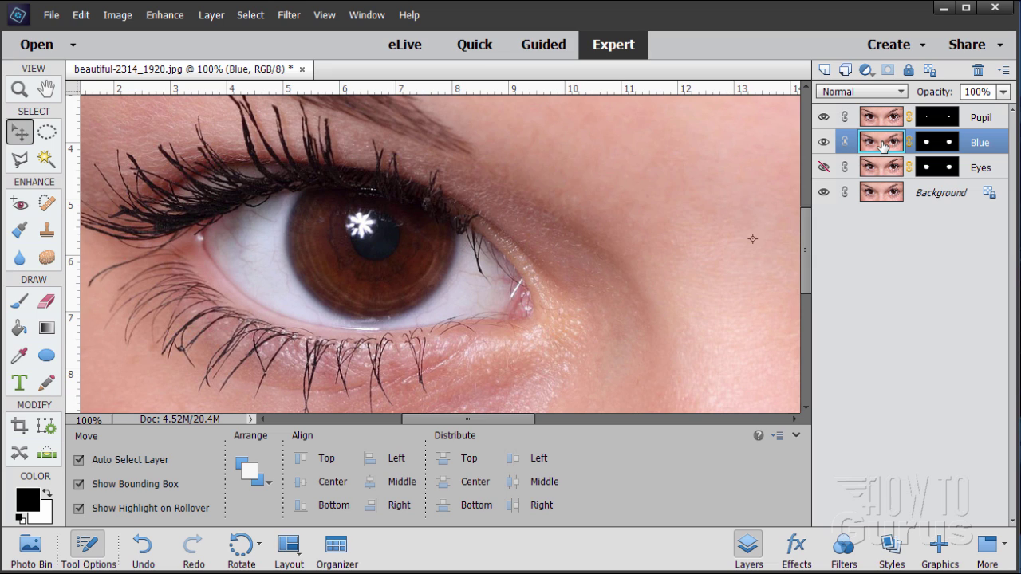
Step: Add a Hue/Saturation adjustment layer clipped to the Blue layer, with hue -180 and saturation +43
click(211, 15)
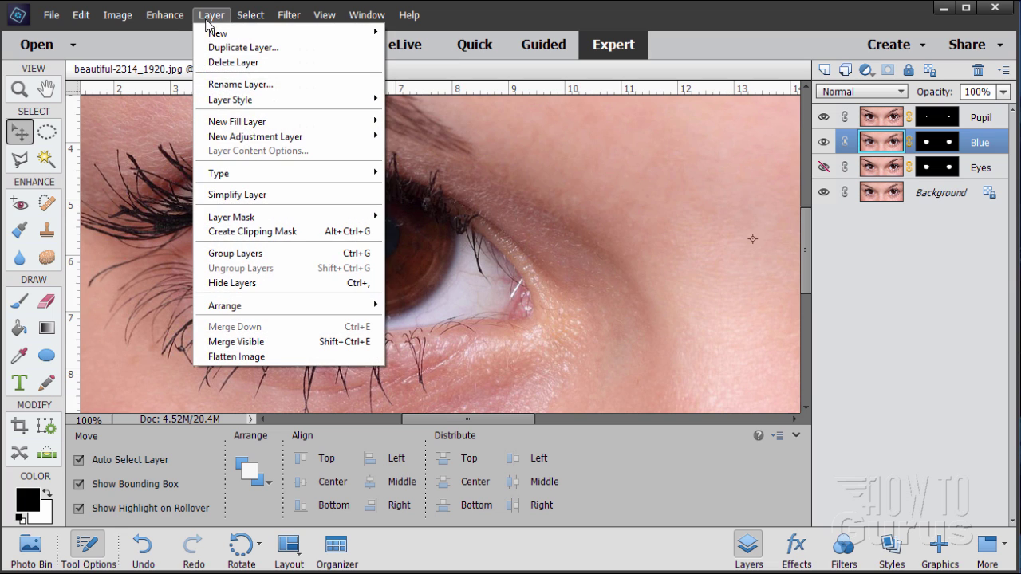
mouse_move(255, 141)
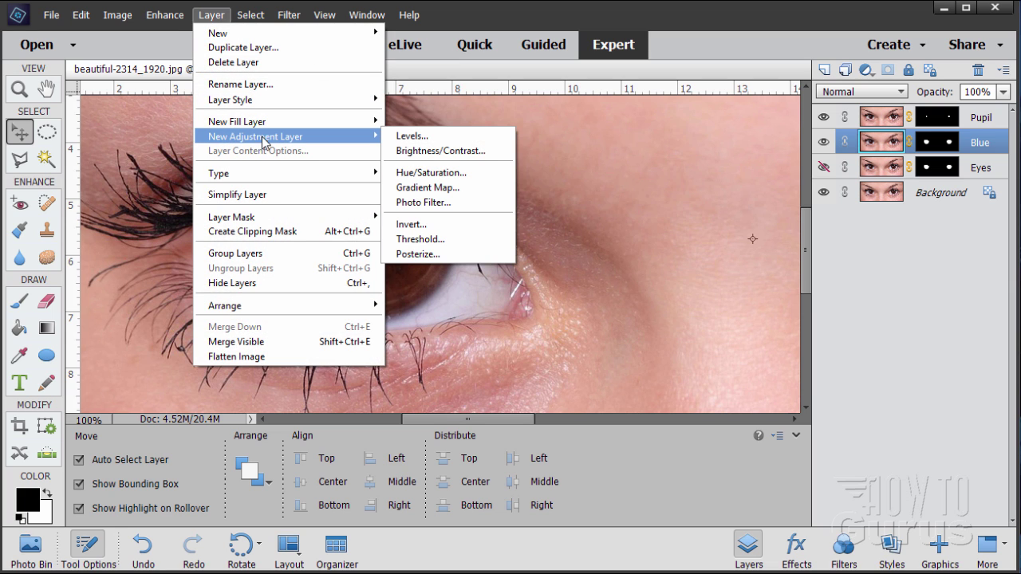
click(442, 175)
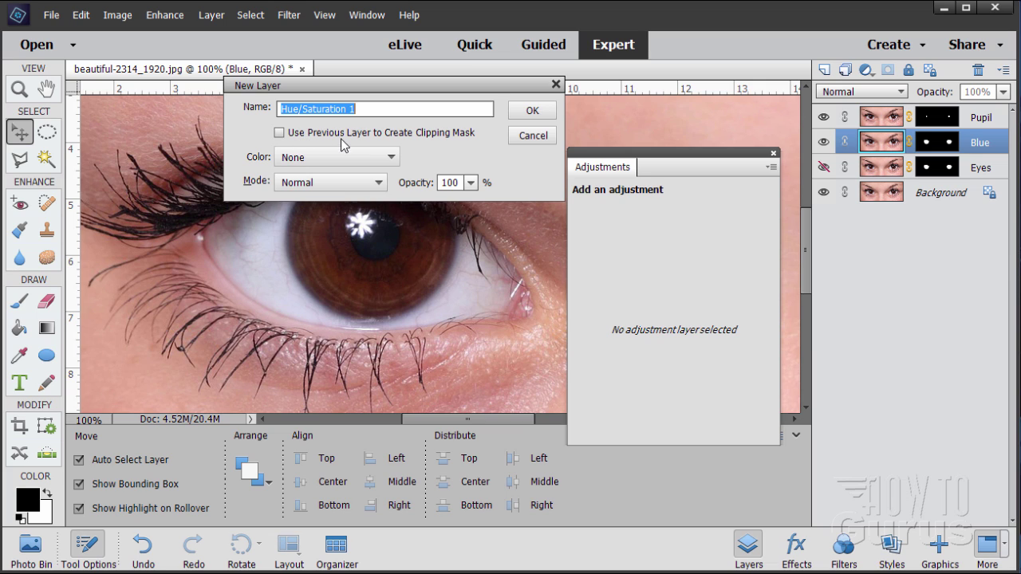
click(280, 134)
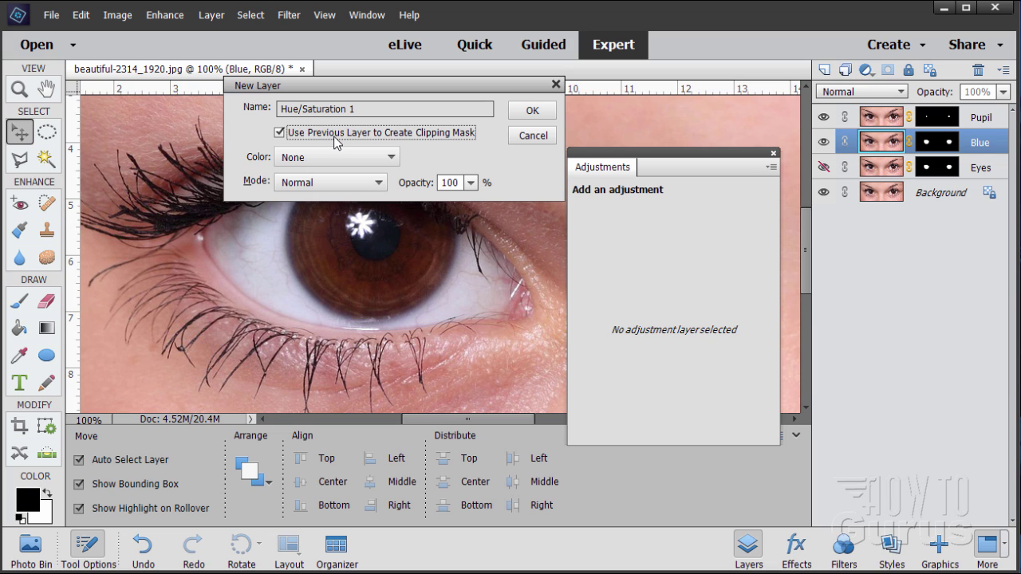
click(532, 112)
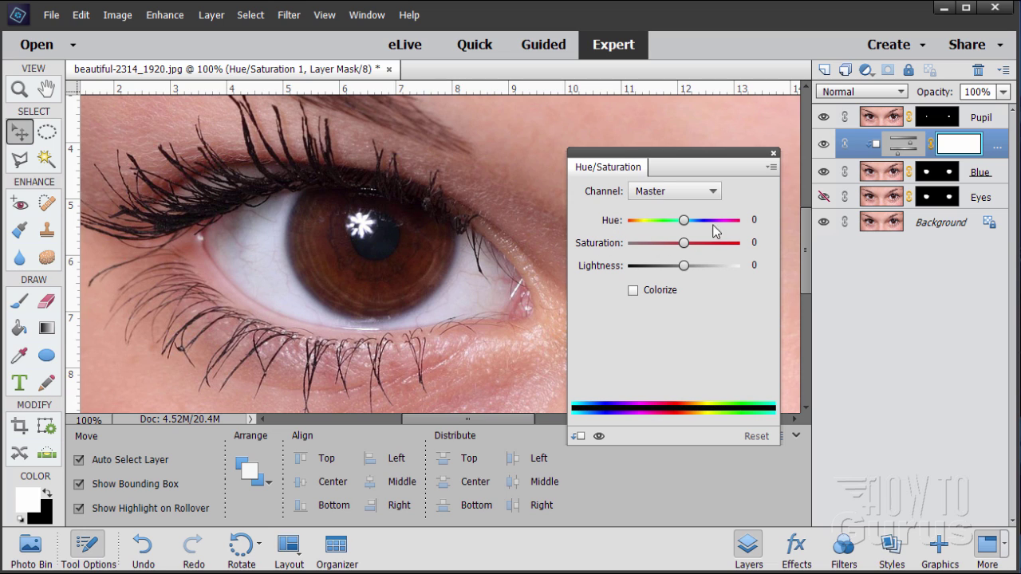
drag(682, 223, 623, 231)
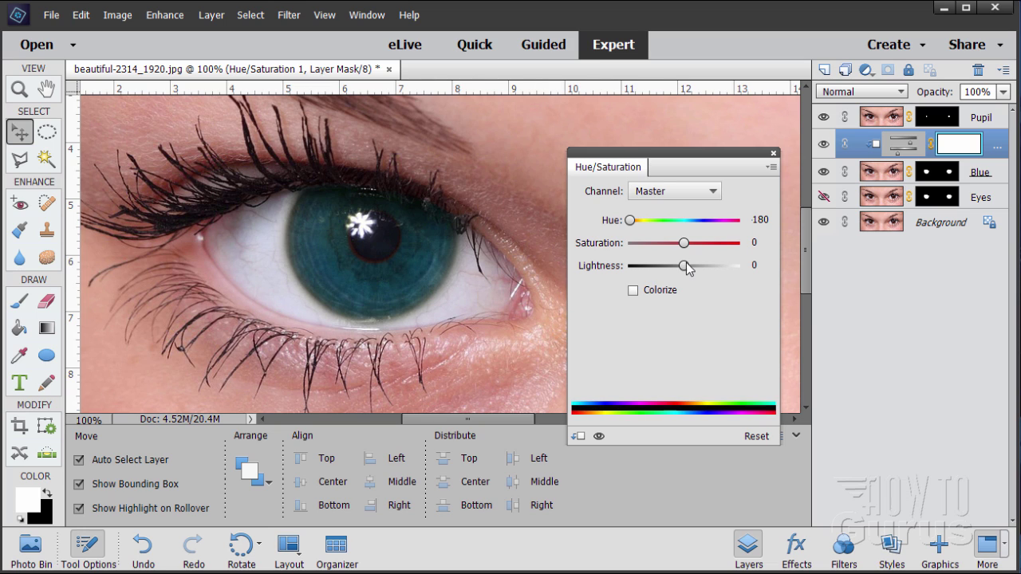
mouse_move(686, 243)
mouse_down()
mouse_move(709, 244)
mouse_move(684, 254)
mouse_move(705, 248)
mouse_up()
click(773, 153)
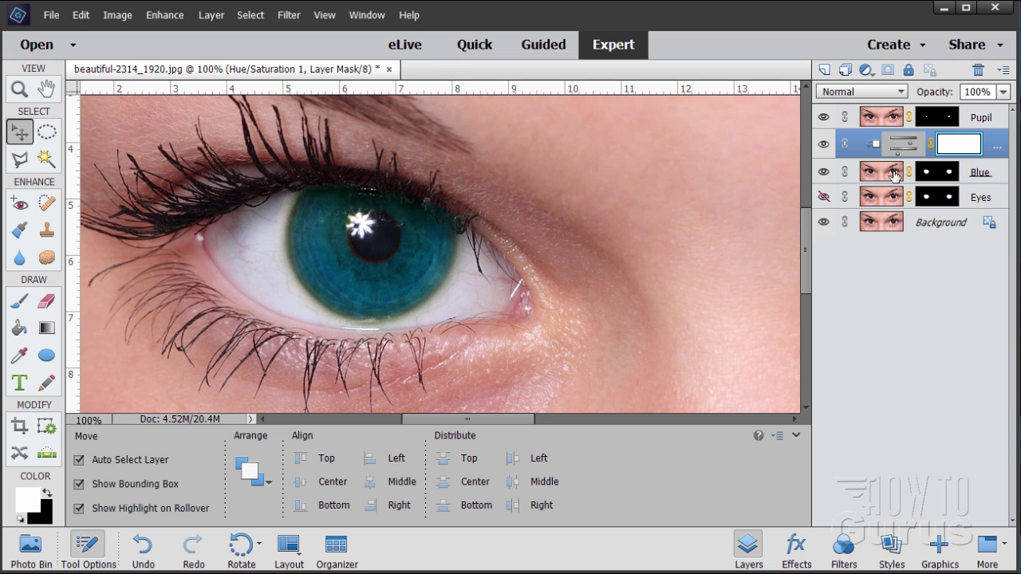
Step: Toggle the Blue layer's visibility several times to compare the original and recolored iris, leaving the layer visible
mouse_move(519, 419)
mouse_down()
mouse_move(630, 414)
mouse_move(530, 420)
mouse_up()
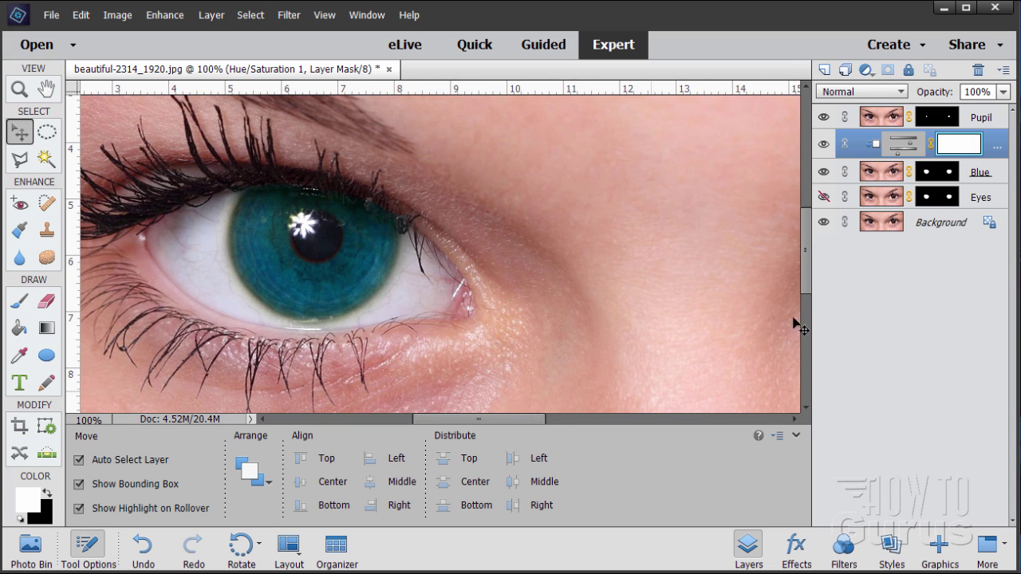
click(823, 172)
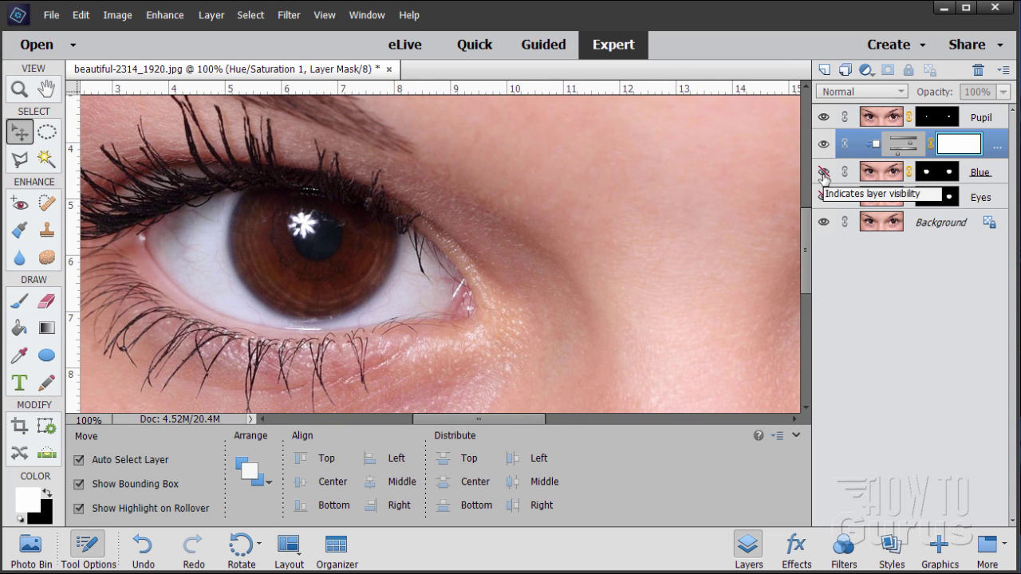
click(823, 172)
click(823, 172)
click(822, 172)
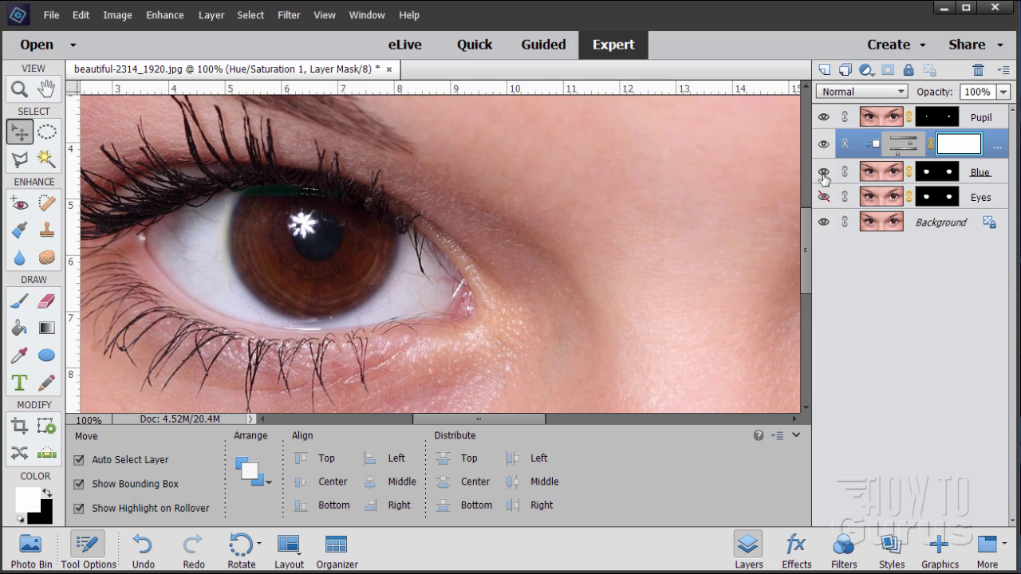
click(823, 172)
click(823, 173)
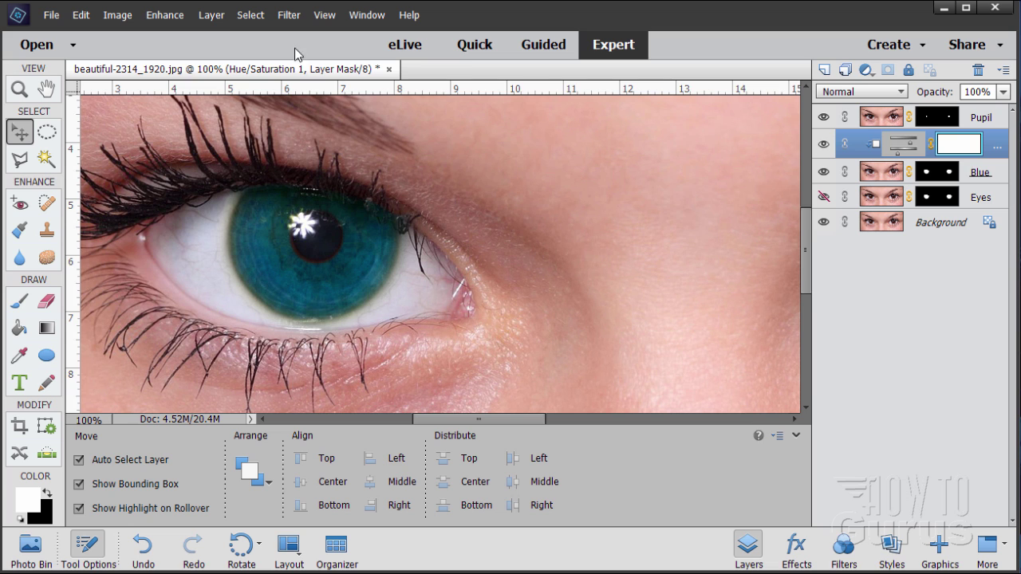
Step: Add a Levels adjustment layer above Hue/Saturation, clipped to the Blue layer, and set its white input level to 186
click(211, 15)
mouse_move(266, 138)
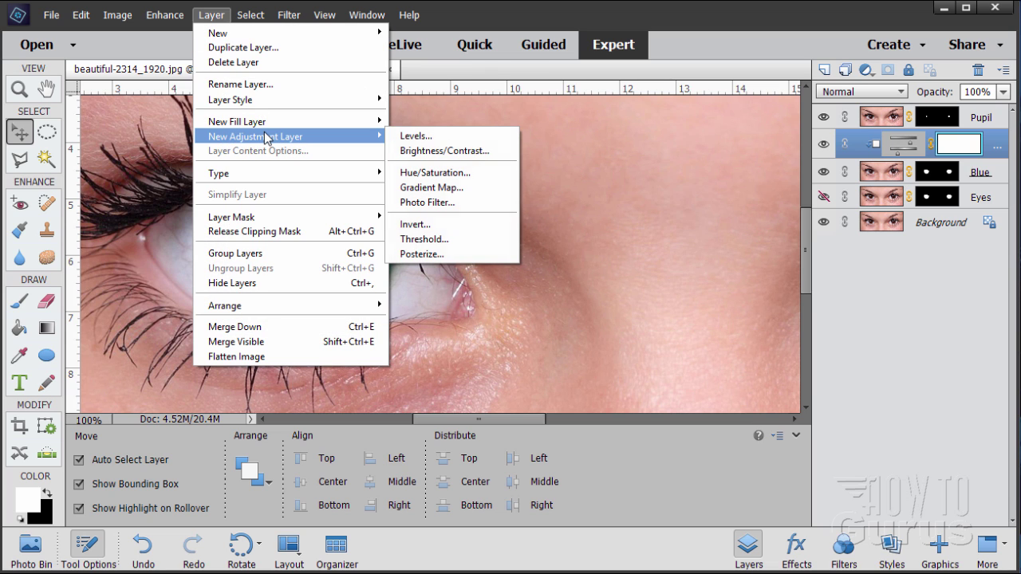
click(406, 135)
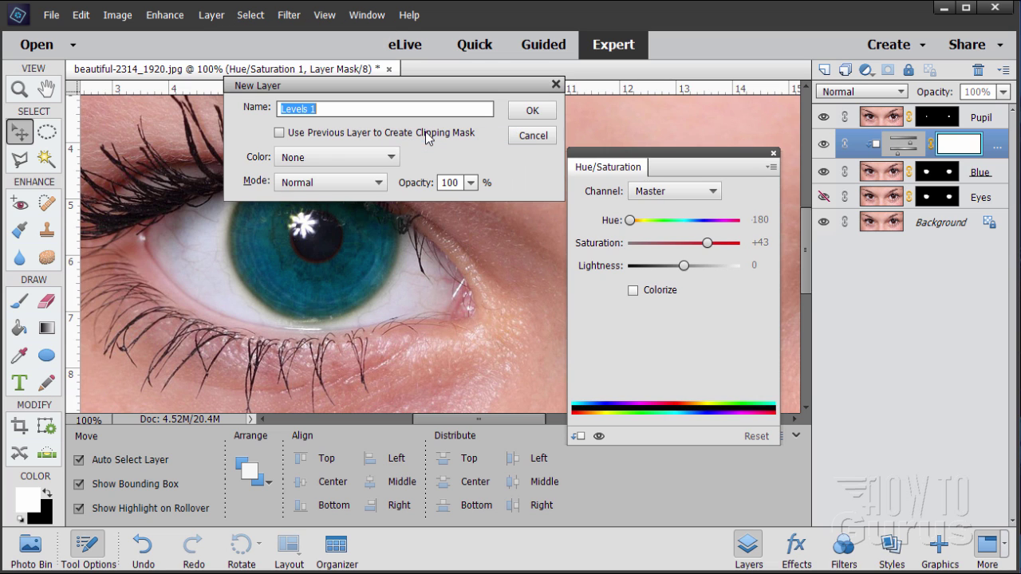
click(303, 138)
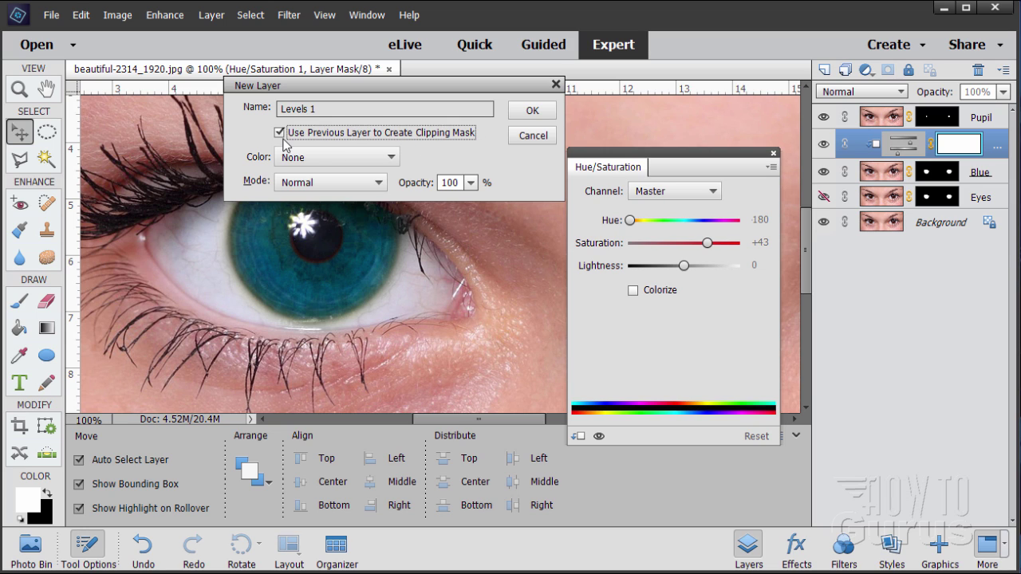
click(533, 111)
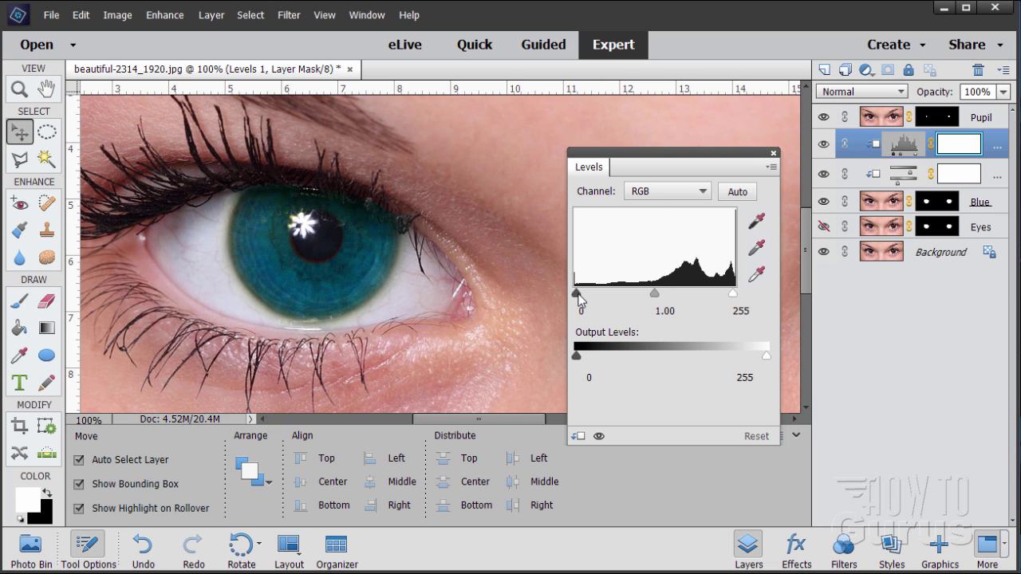
mouse_move(579, 299)
mouse_down()
mouse_move(600, 298)
mouse_move(574, 295)
mouse_up()
drag(734, 299, 691, 299)
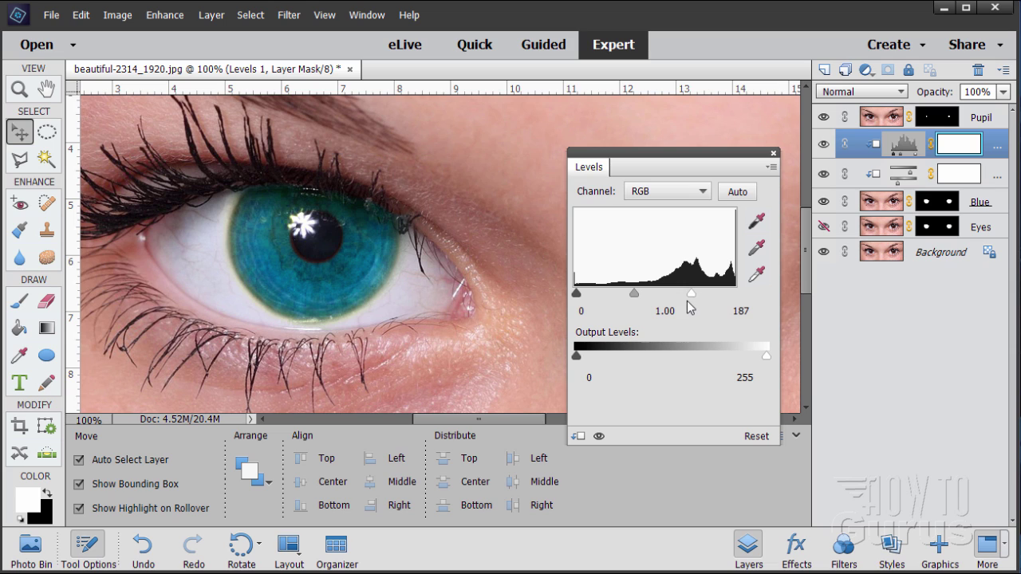
drag(694, 296, 691, 297)
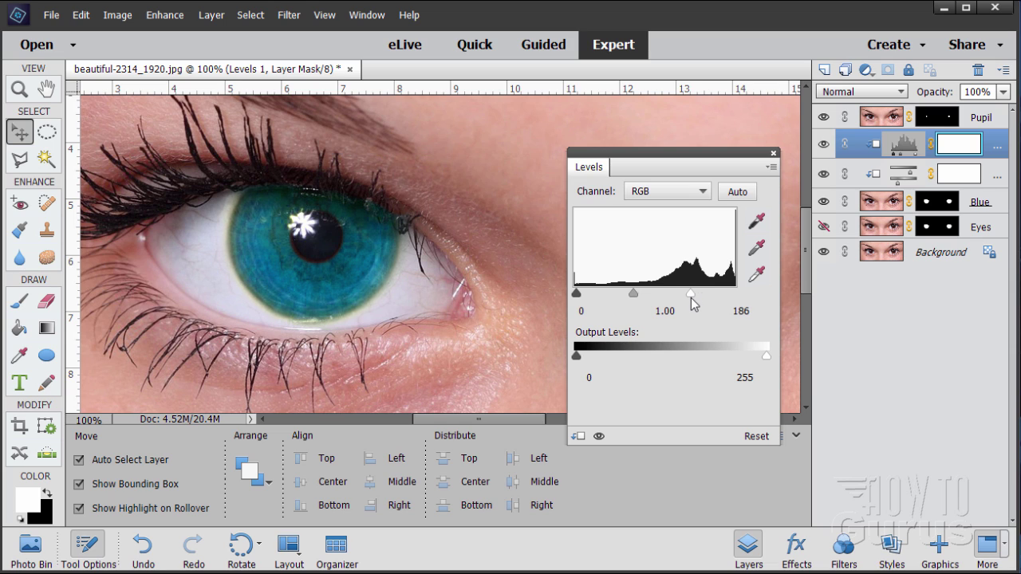
click(773, 153)
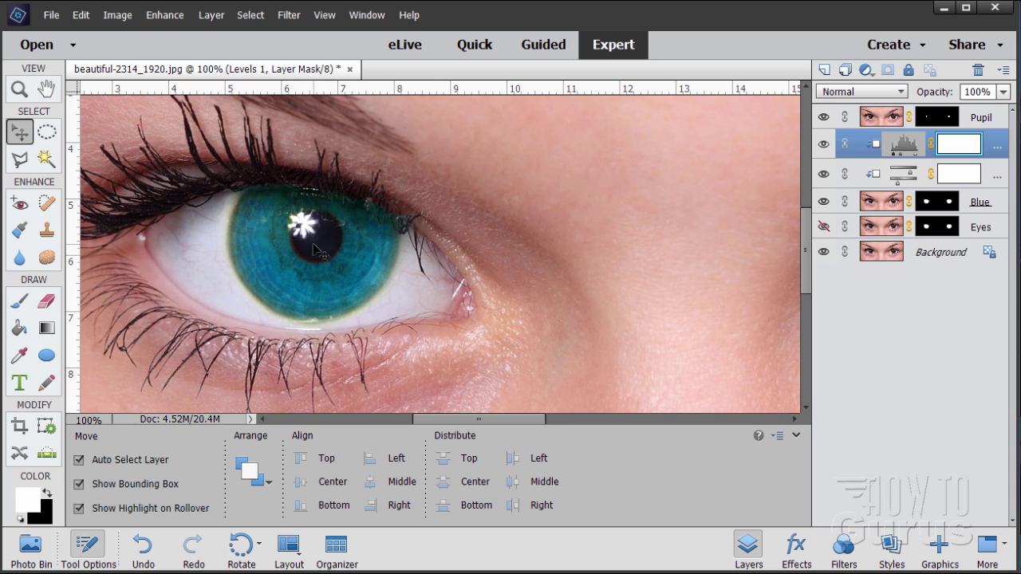
Step: Add a Levels adjustment layer clipped to the Pupil layer and set its black input level to 61
click(884, 118)
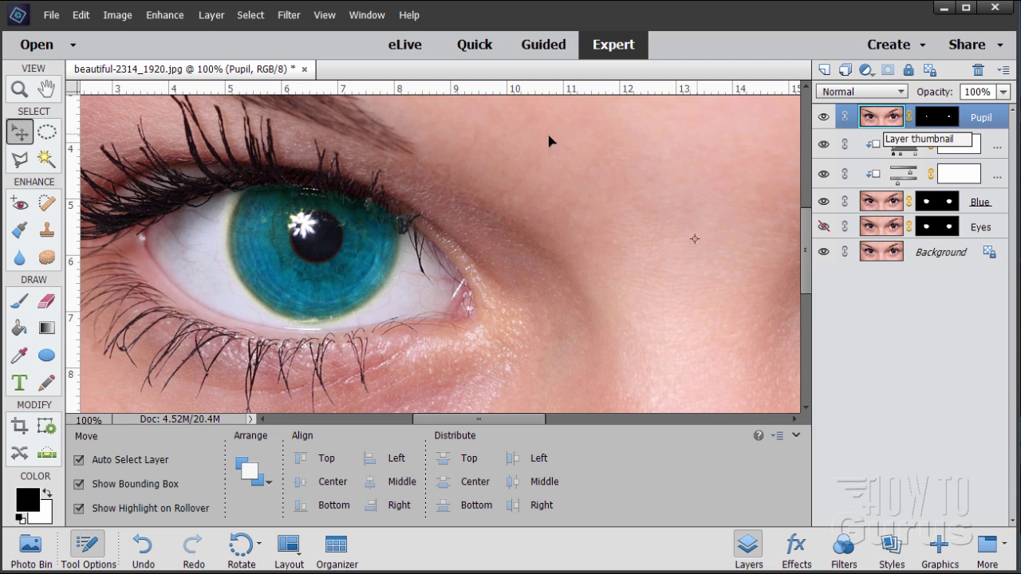
click(219, 17)
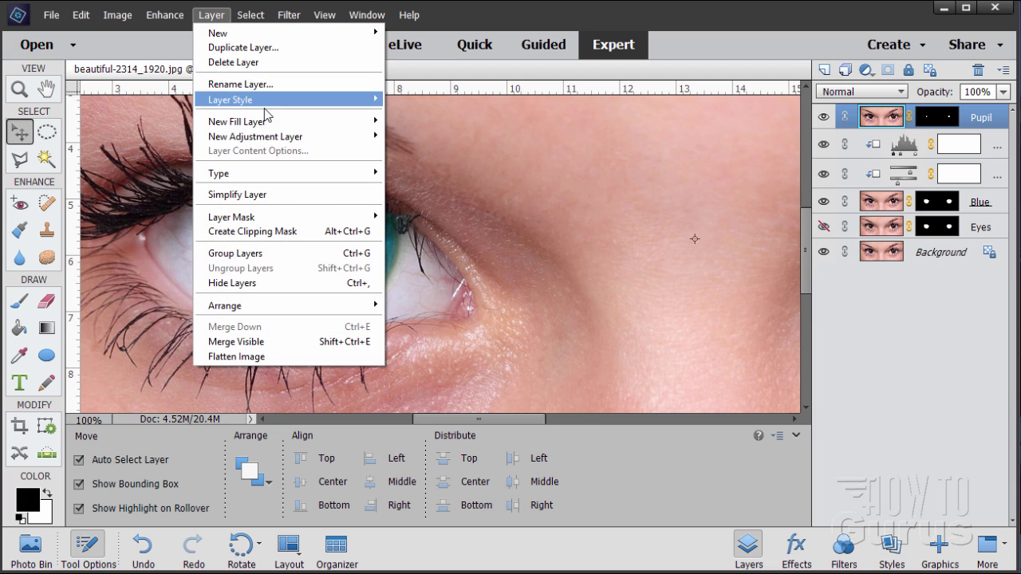
mouse_move(287, 141)
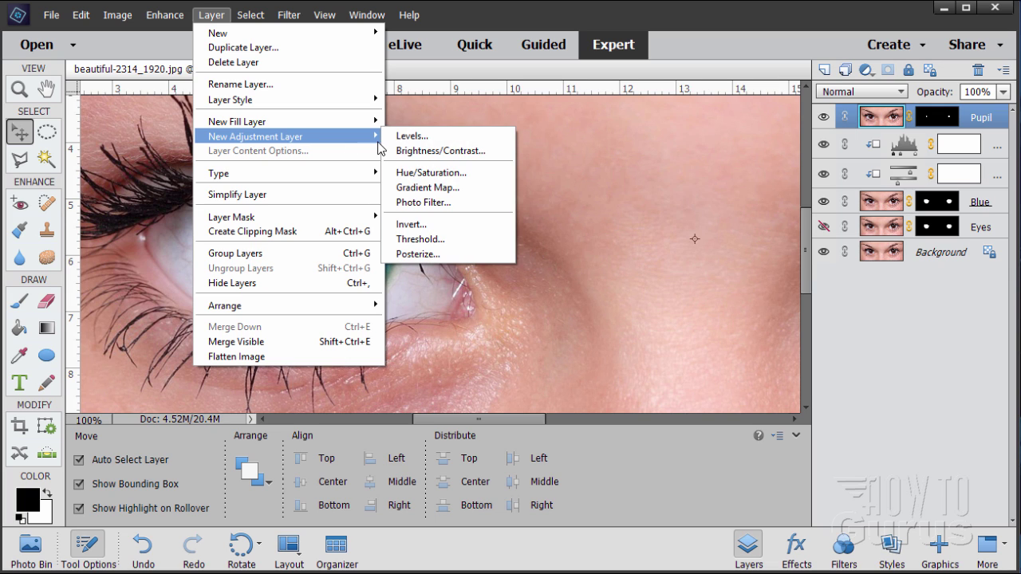
click(414, 138)
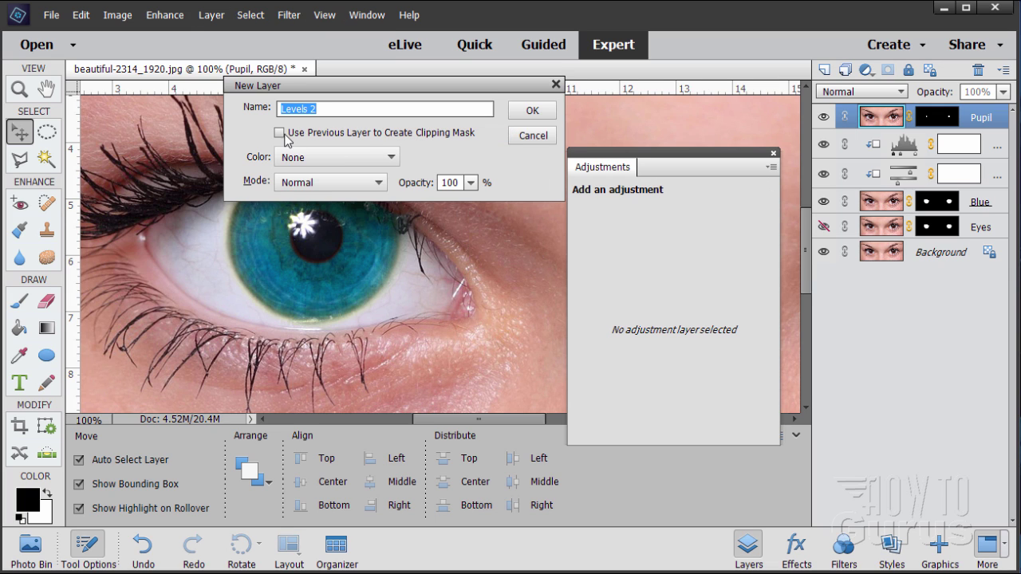
click(281, 134)
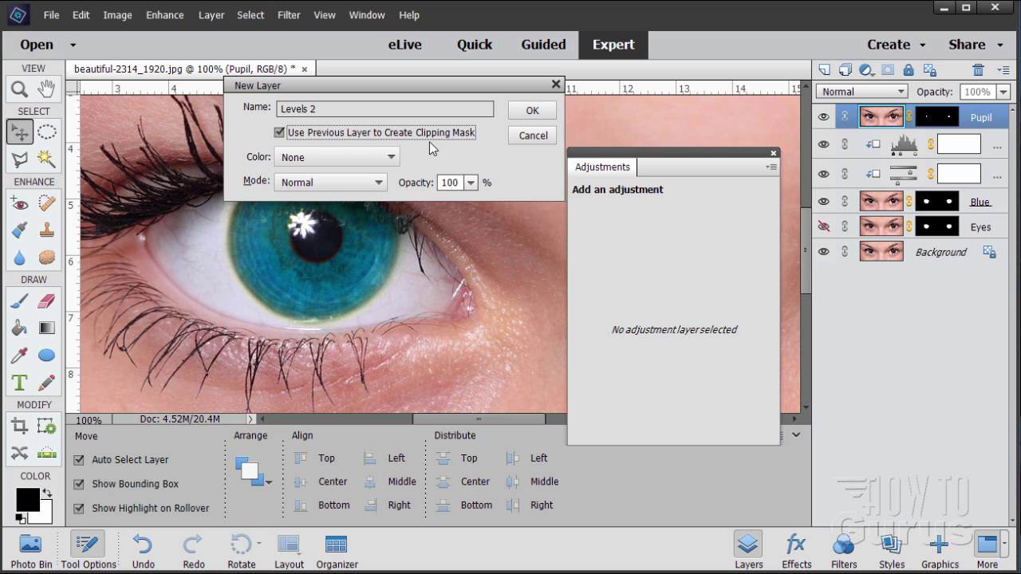
click(531, 110)
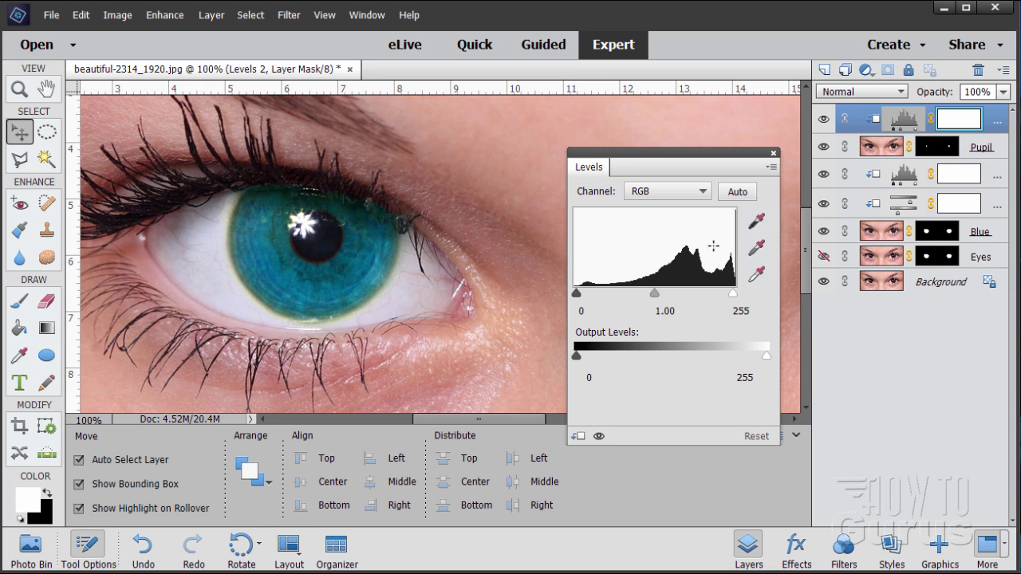
drag(577, 293, 616, 300)
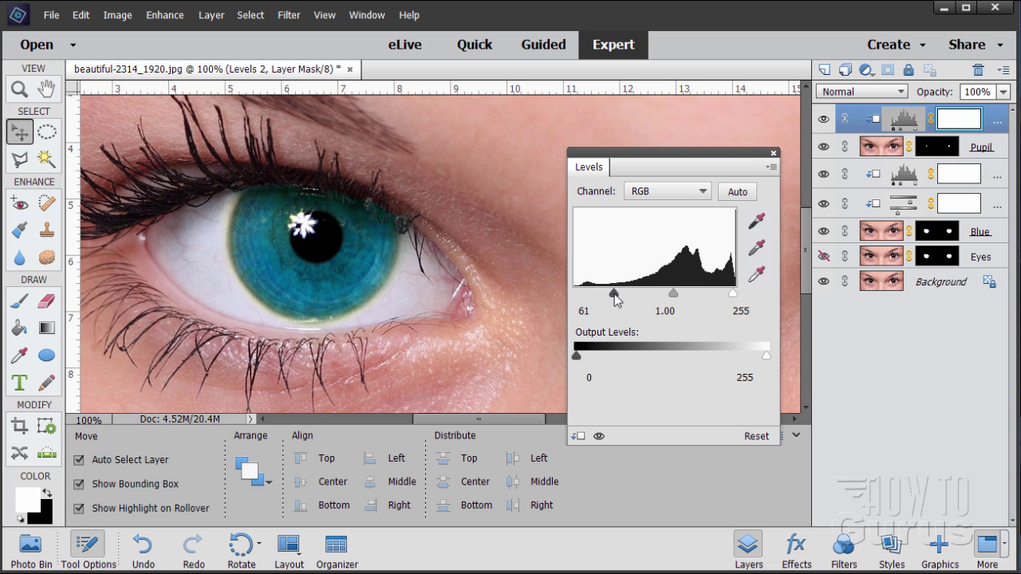
click(772, 154)
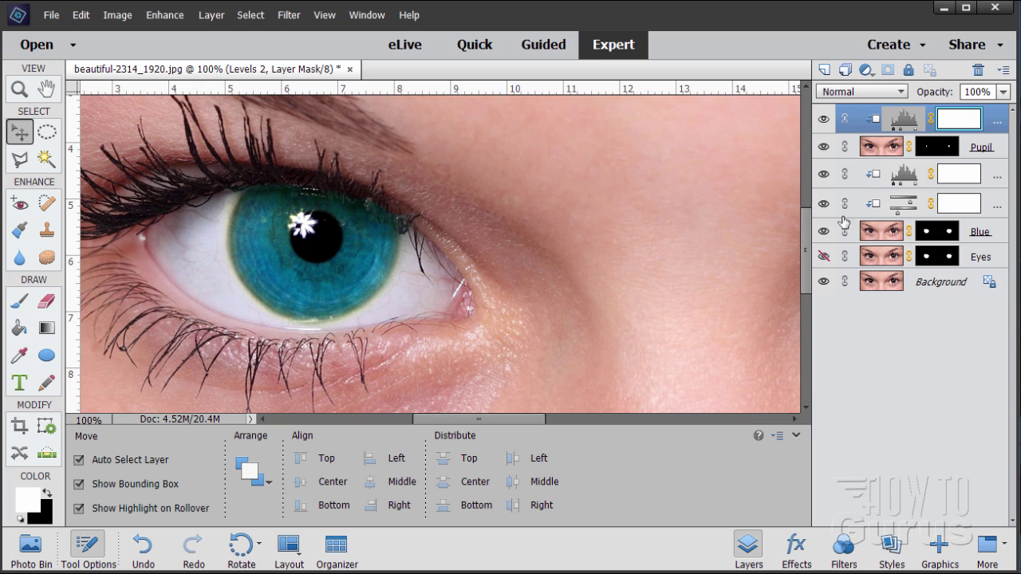
Step: Reopen the Hue/Saturation adjustment clipped to the Blue layer and check its hue setting
double_click(901, 206)
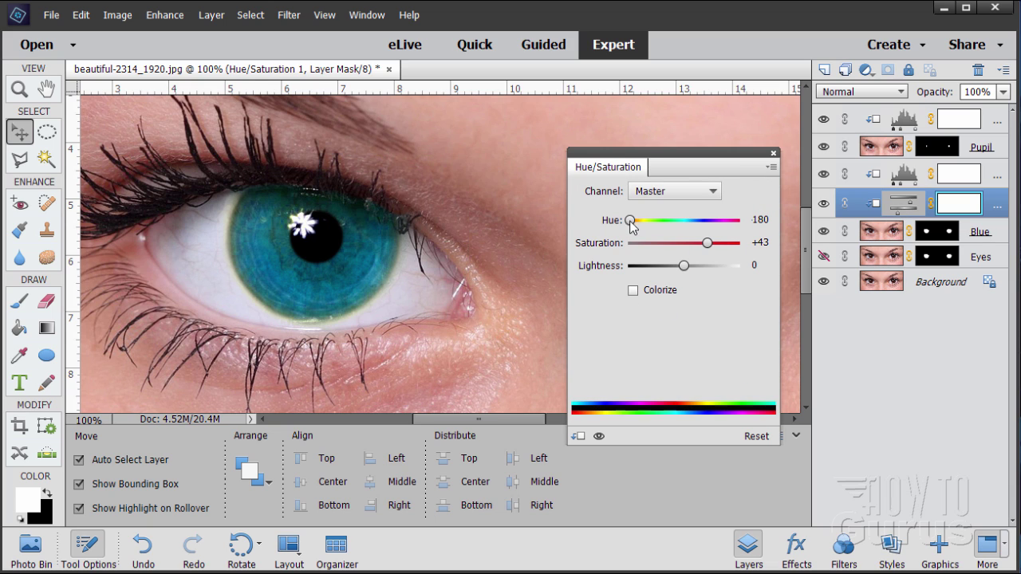
drag(635, 227, 614, 223)
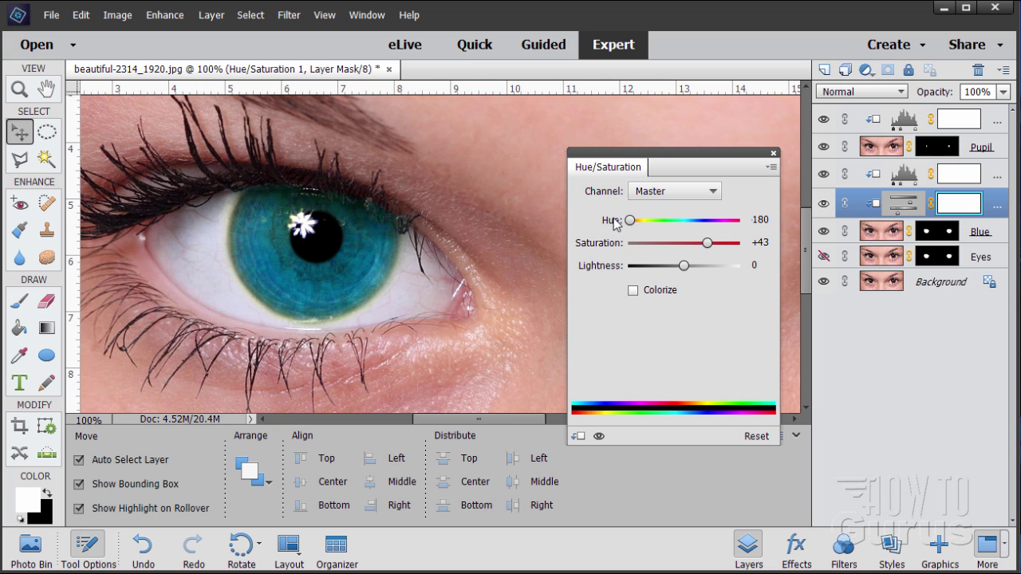
click(773, 154)
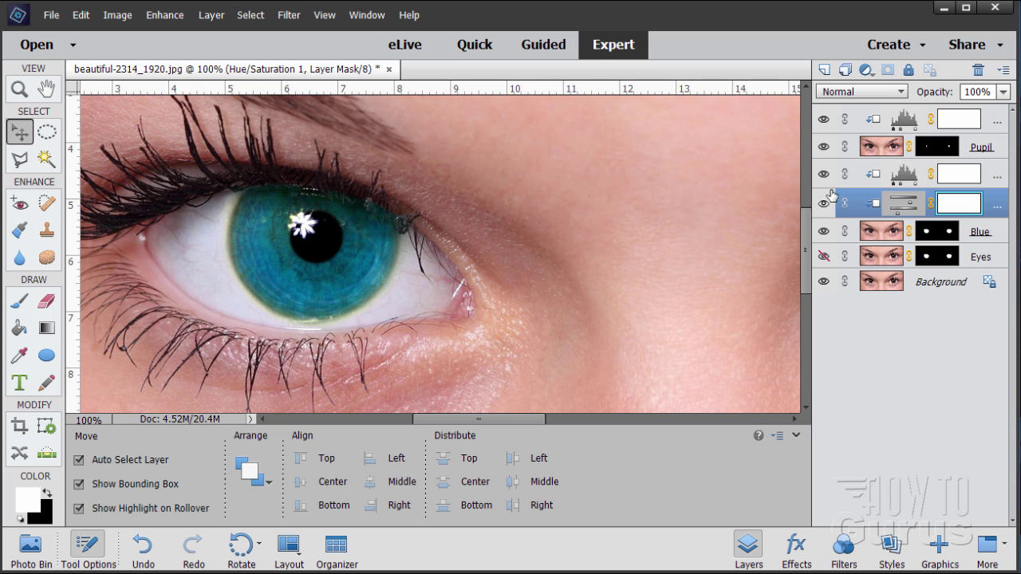
Step: Hide the Blue layer together with its clipped Hue/Saturation and Levels adjustments
click(825, 238)
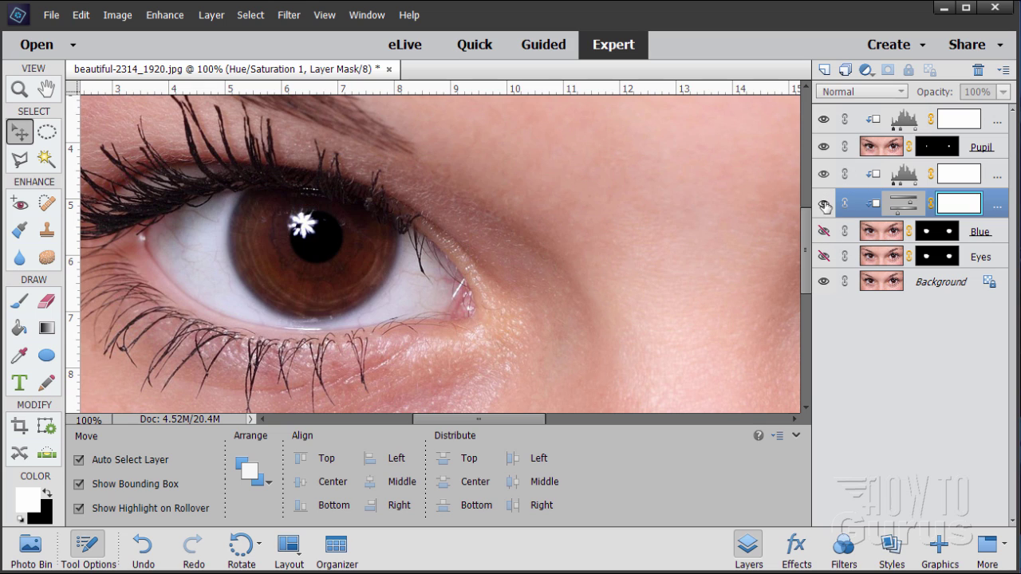
click(825, 233)
click(824, 173)
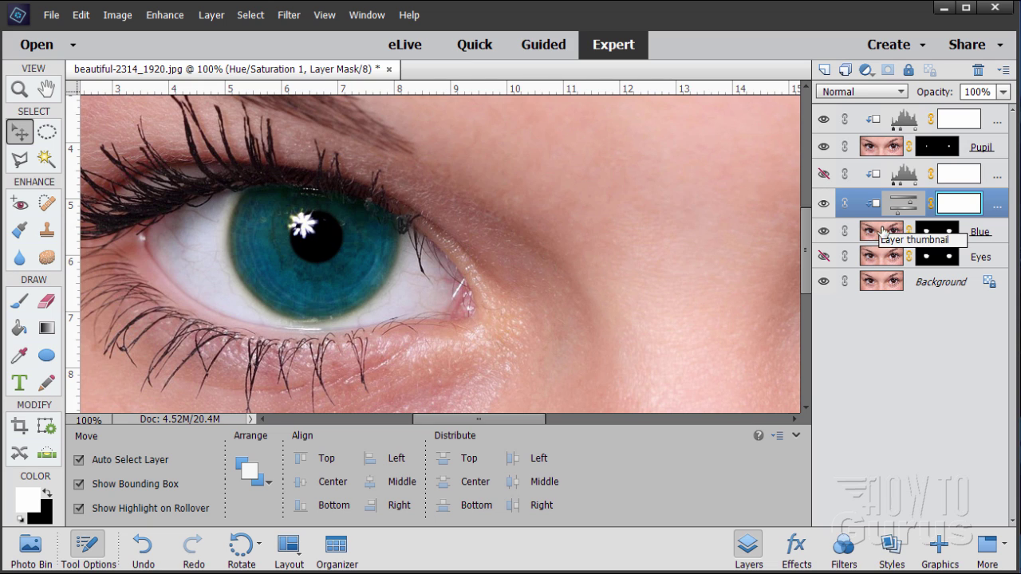
click(823, 204)
click(824, 204)
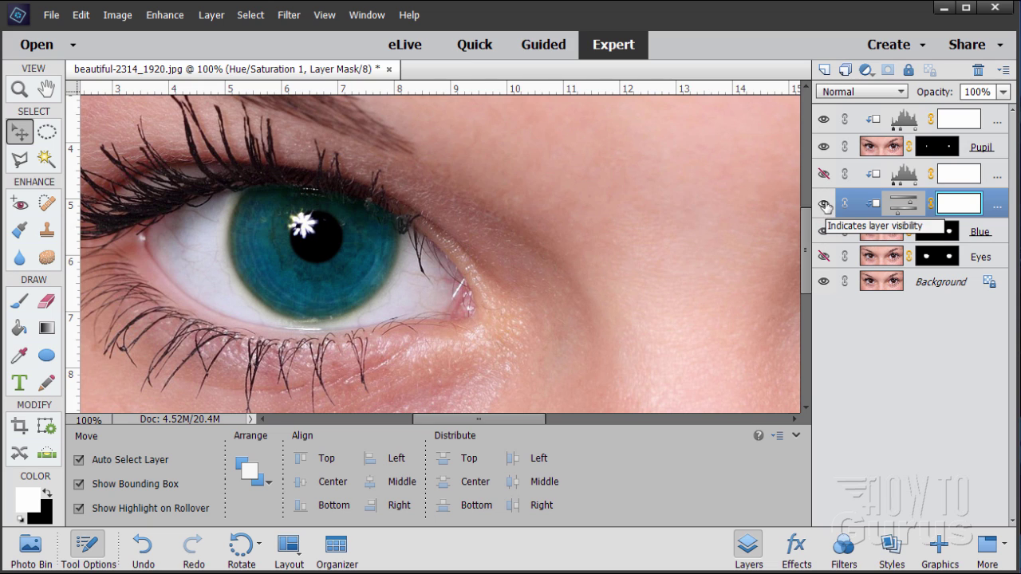
click(823, 206)
click(825, 232)
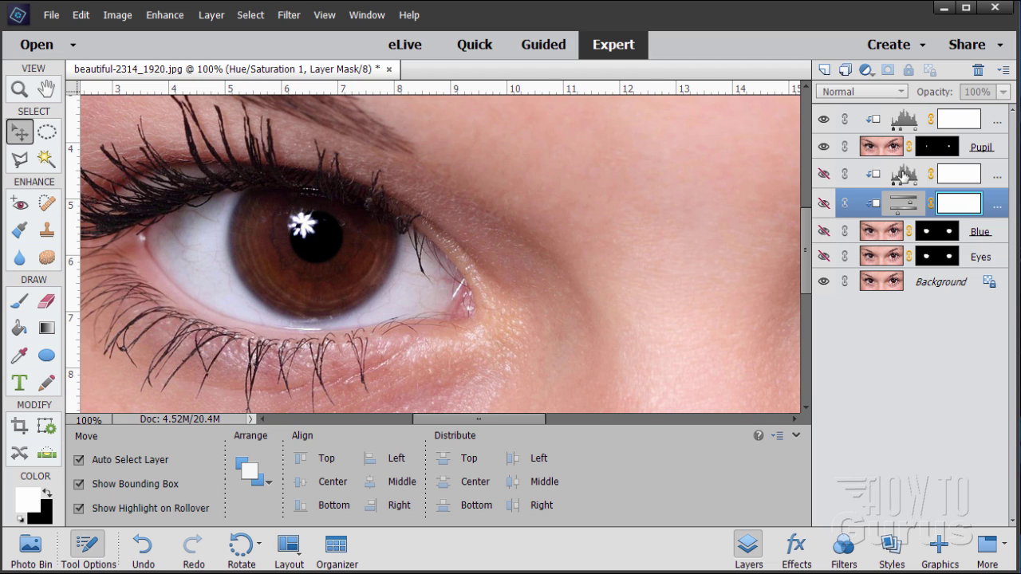
Step: Show the Eyes layer, duplicate it, hide the original, and rename the copy Green
click(824, 256)
click(885, 261)
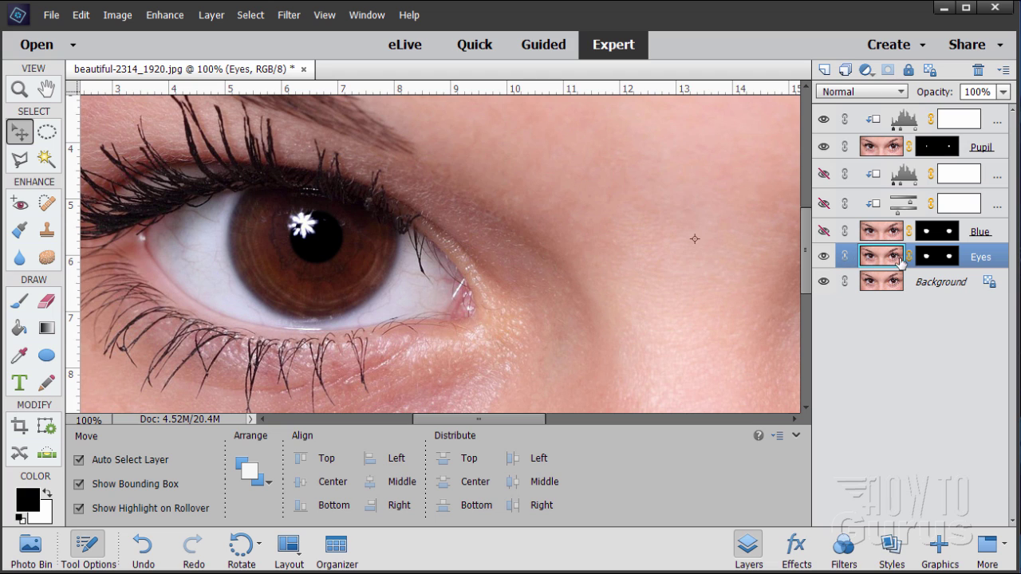
drag(880, 264, 824, 71)
click(824, 281)
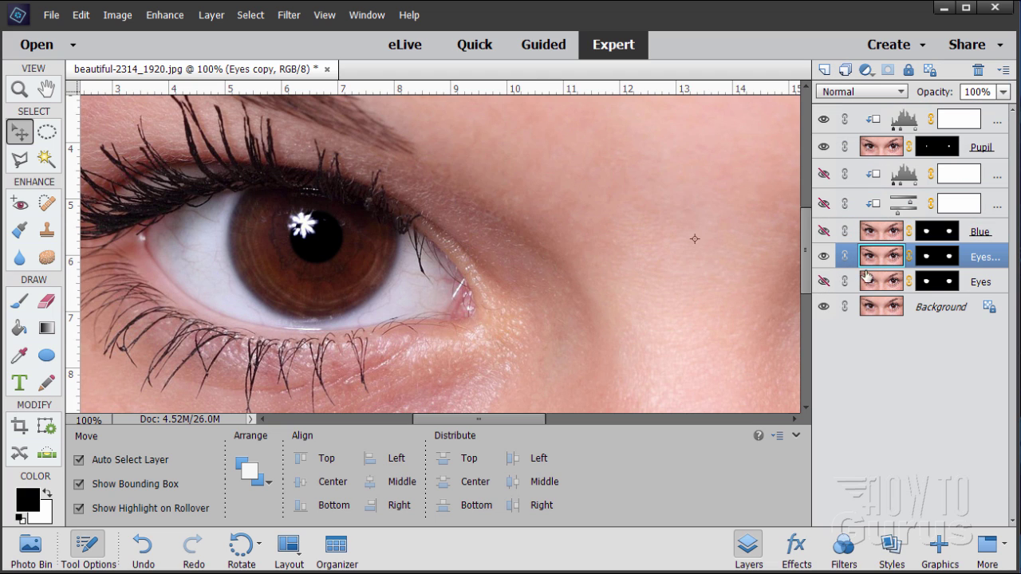
double_click(980, 258)
text(G)
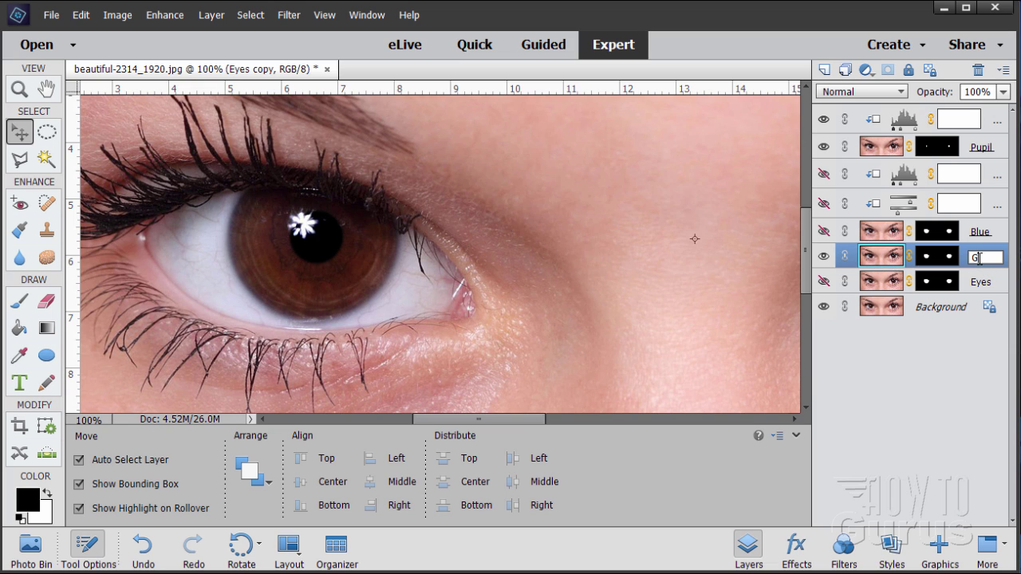
text(reen)
Step: Add a Hue/Saturation adjustment layer clipped to the Green layer, with hue +73 and saturation +28
click(889, 258)
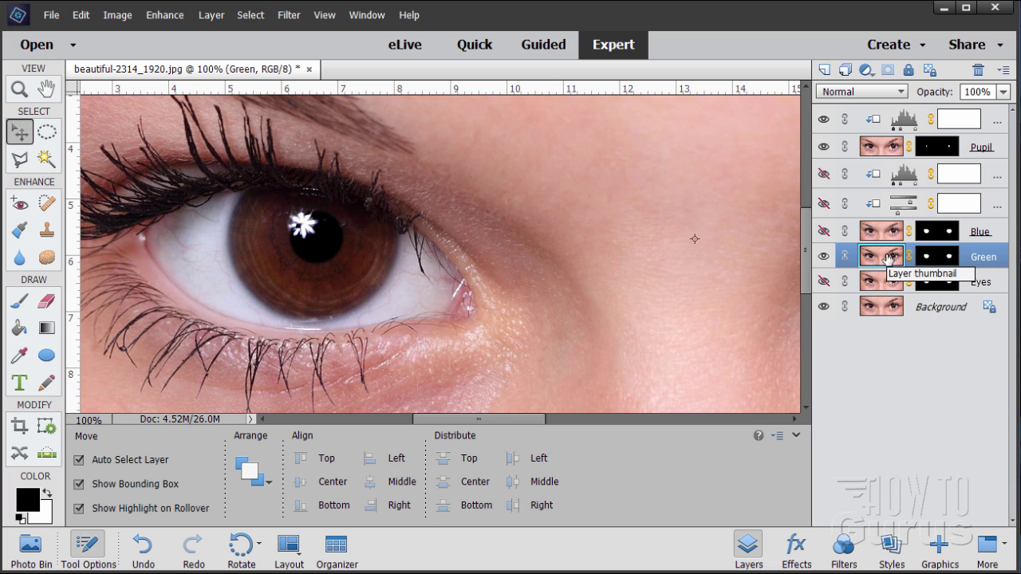
click(211, 14)
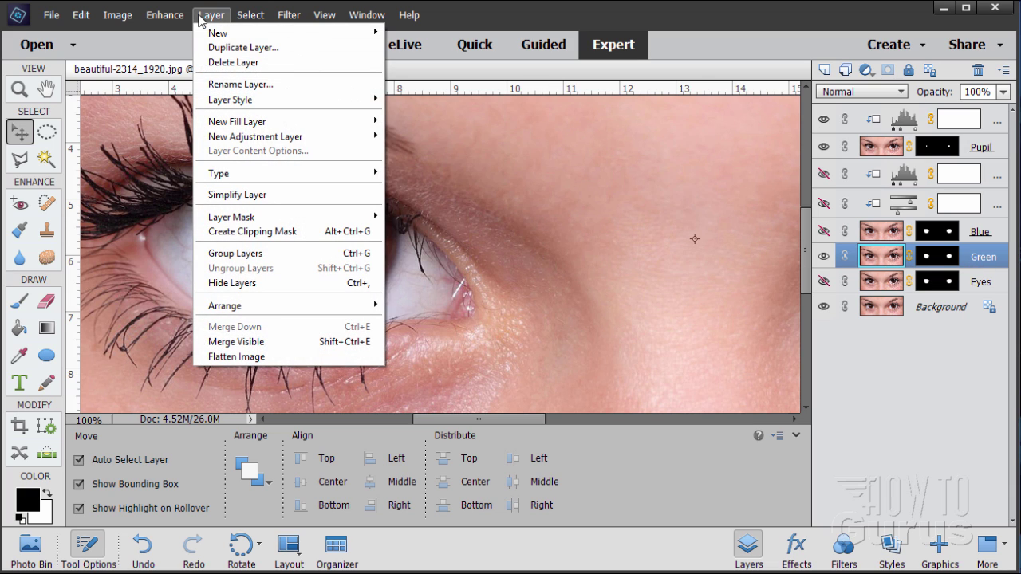
mouse_move(275, 142)
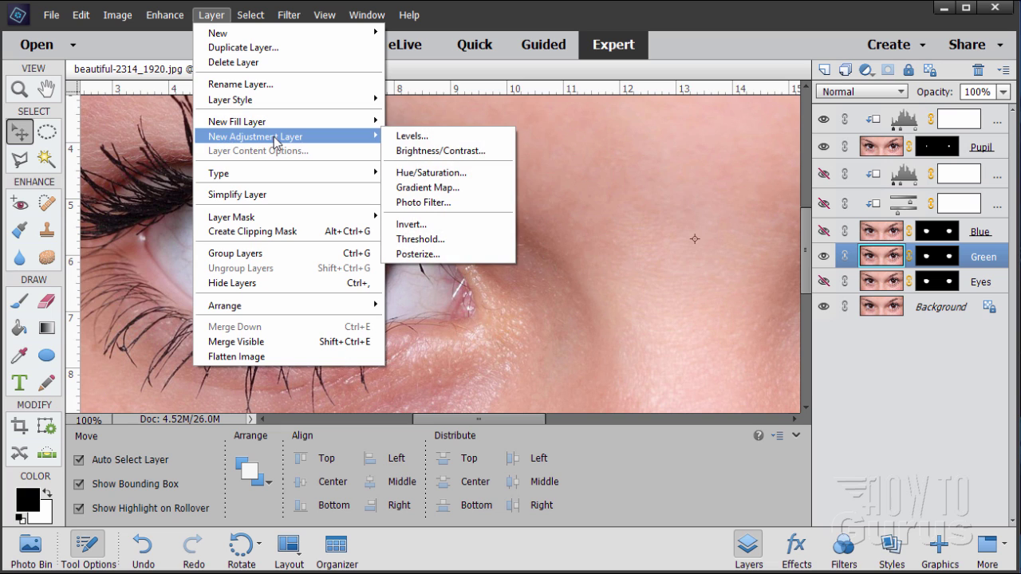
click(425, 174)
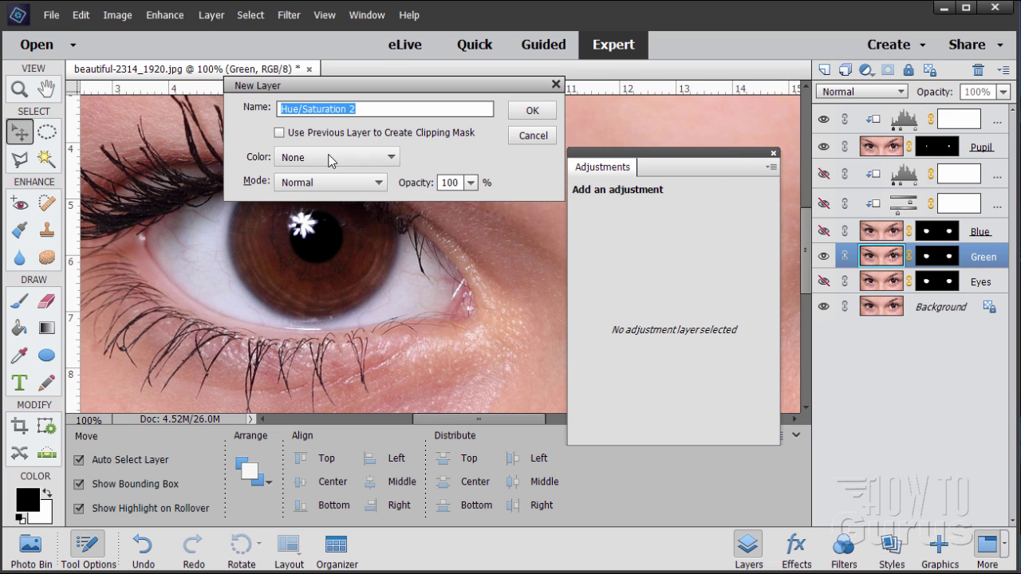
click(282, 134)
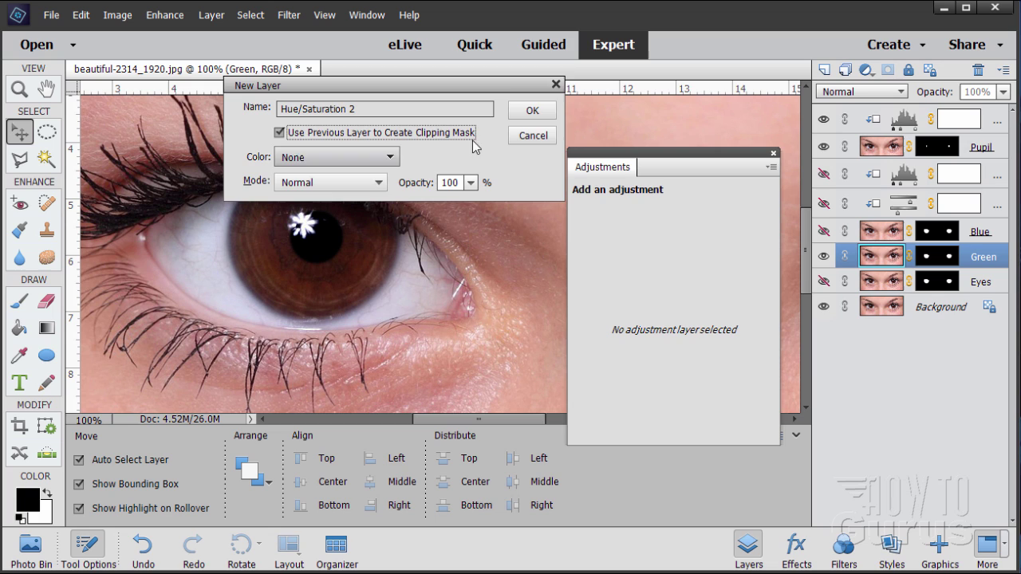
click(543, 110)
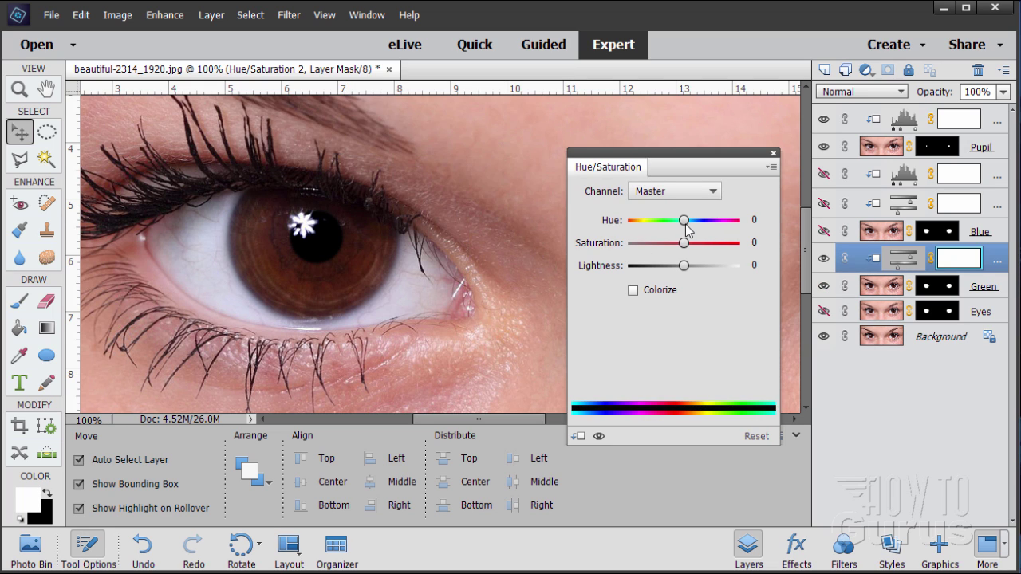
drag(686, 228, 717, 229)
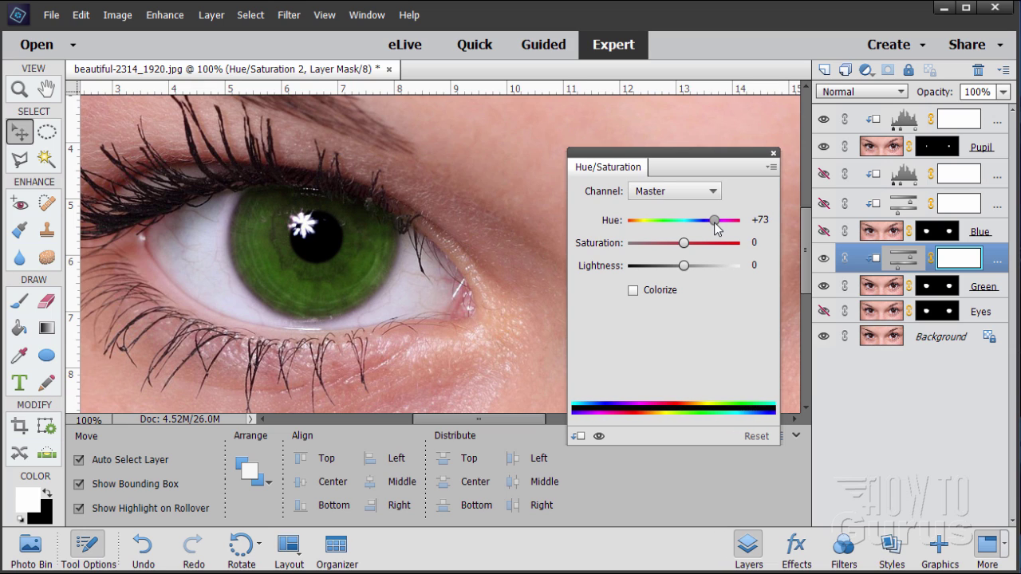
drag(684, 245, 700, 250)
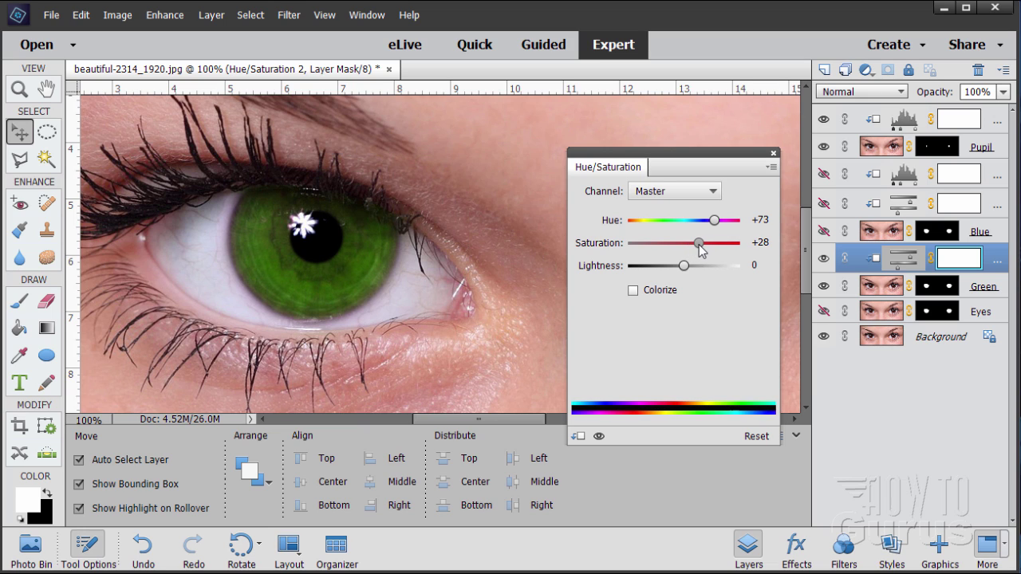
click(773, 152)
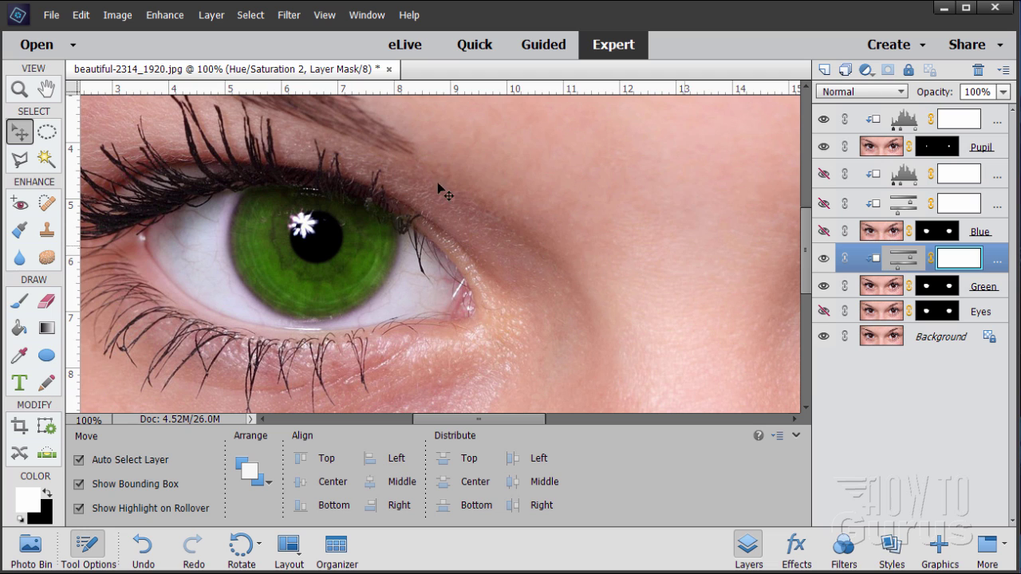
Step: Add a Levels adjustment layer above the Green layer's Hue/Saturation, using a clipping mask, and set its white input level to 200
click(212, 15)
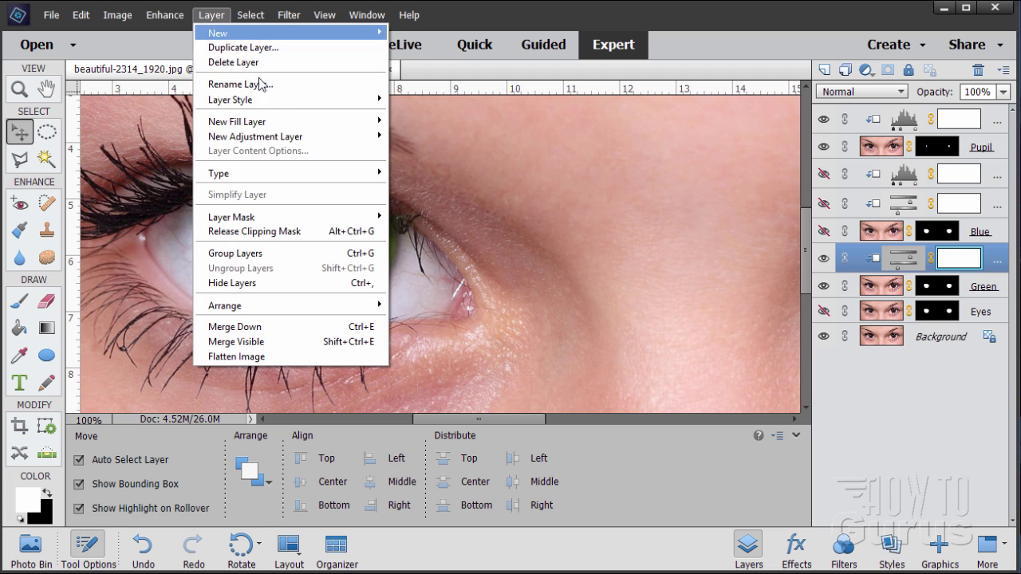
mouse_move(300, 144)
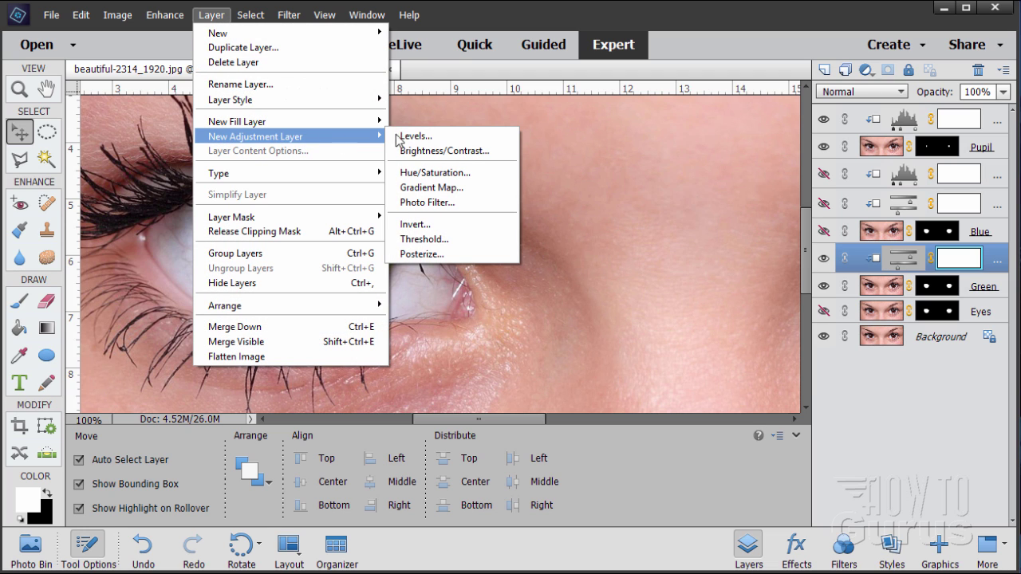
click(411, 138)
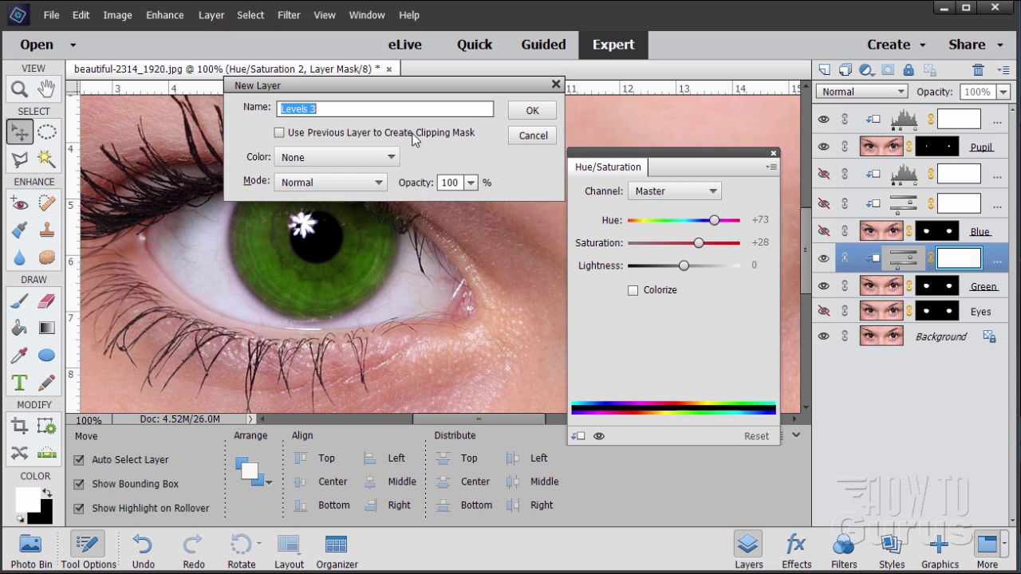
click(280, 133)
click(532, 110)
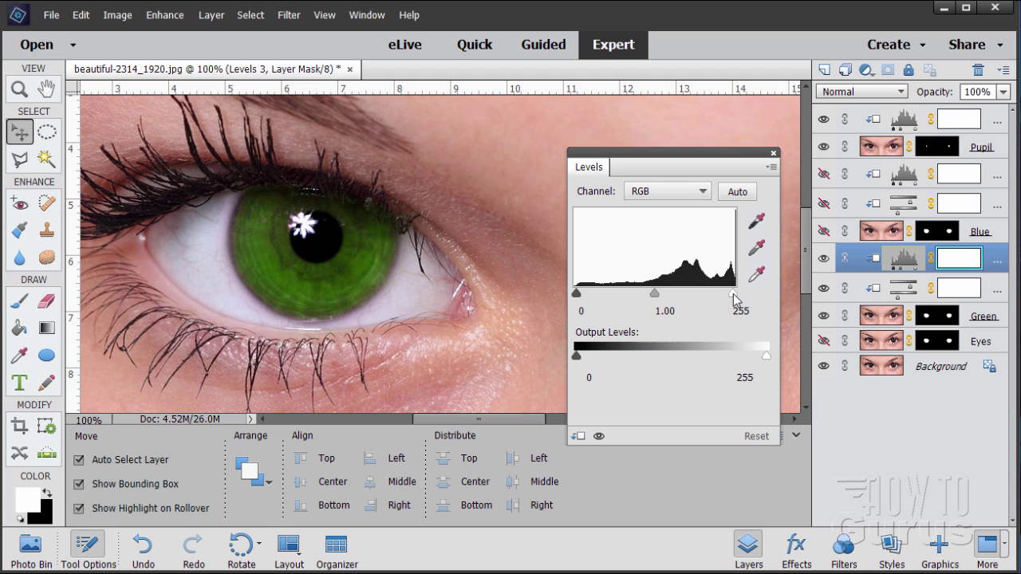
drag(734, 298, 703, 307)
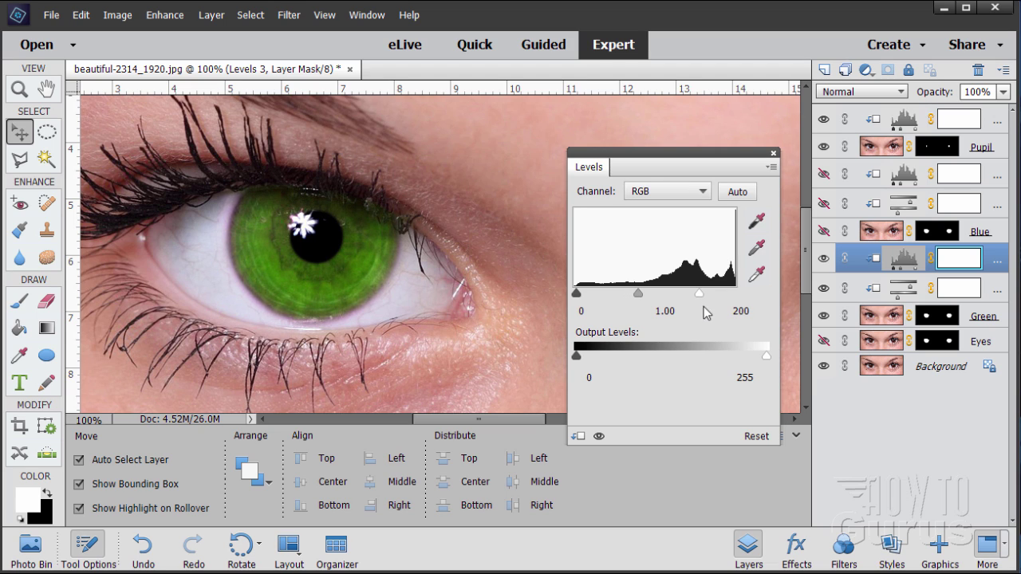
click(774, 153)
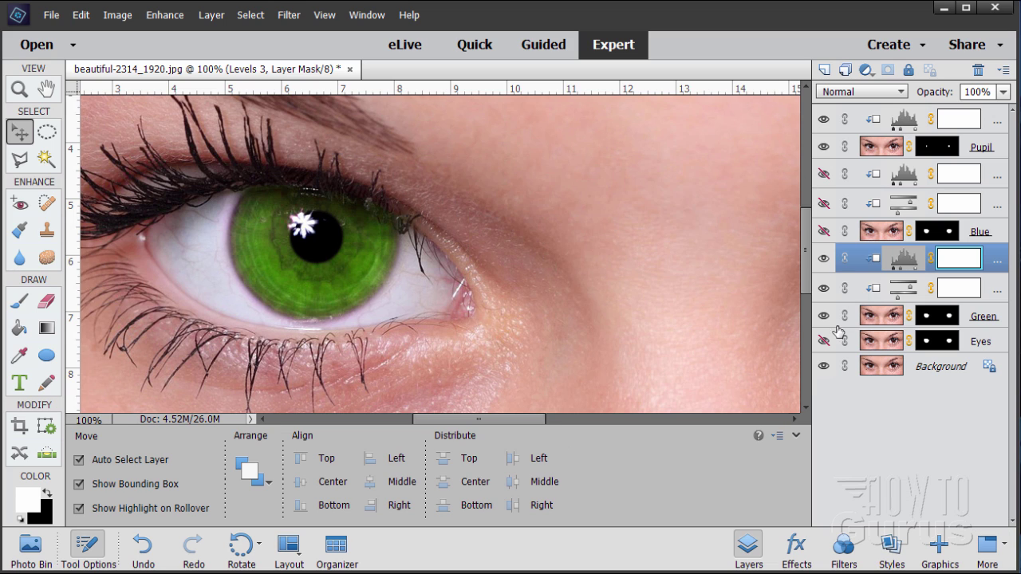
Step: Hide the Green layer and its adjustments, and show the Blue layer with its Hue/Saturation and Levels adjustments
click(824, 257)
click(823, 288)
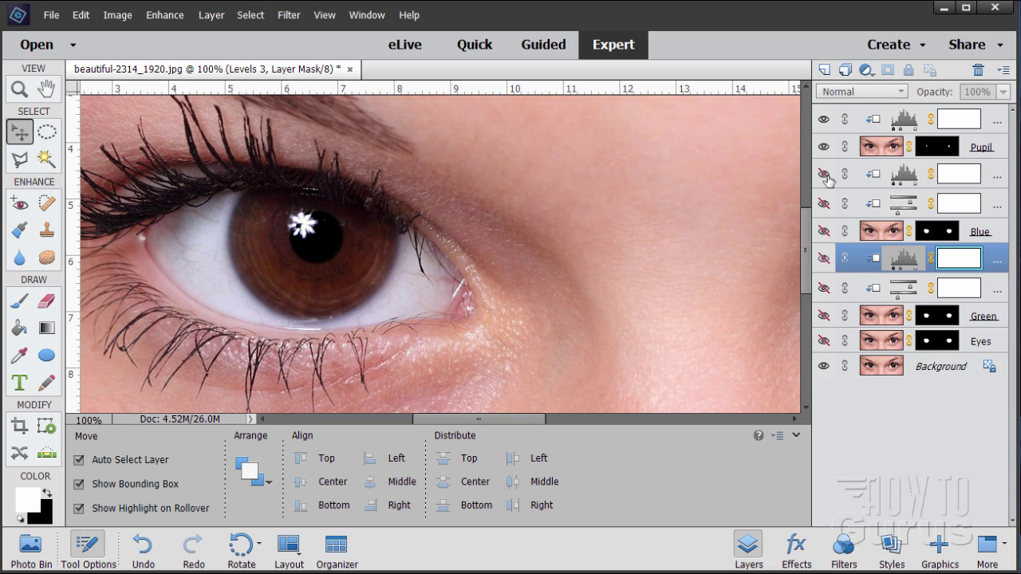
click(824, 232)
click(823, 203)
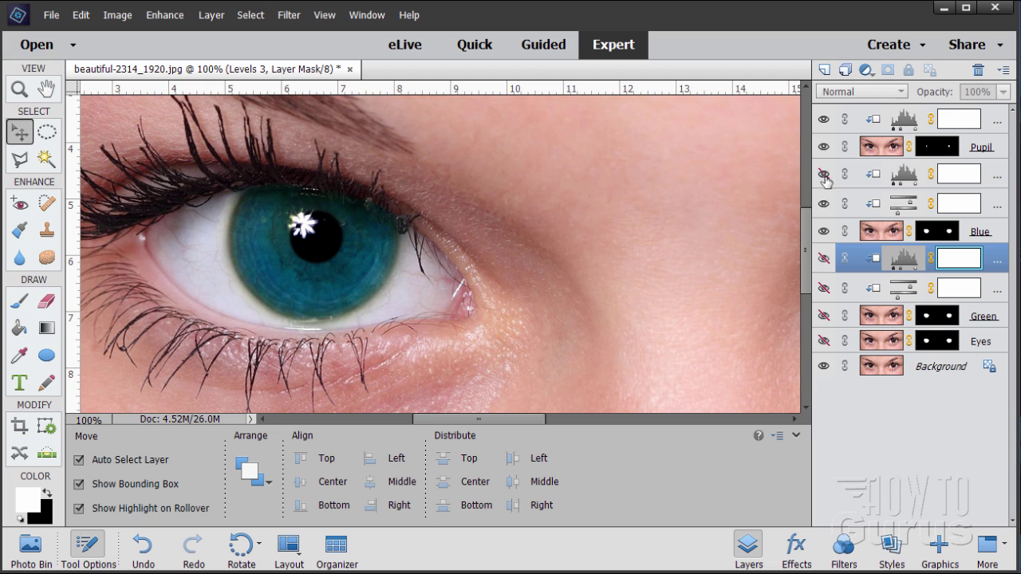
click(823, 173)
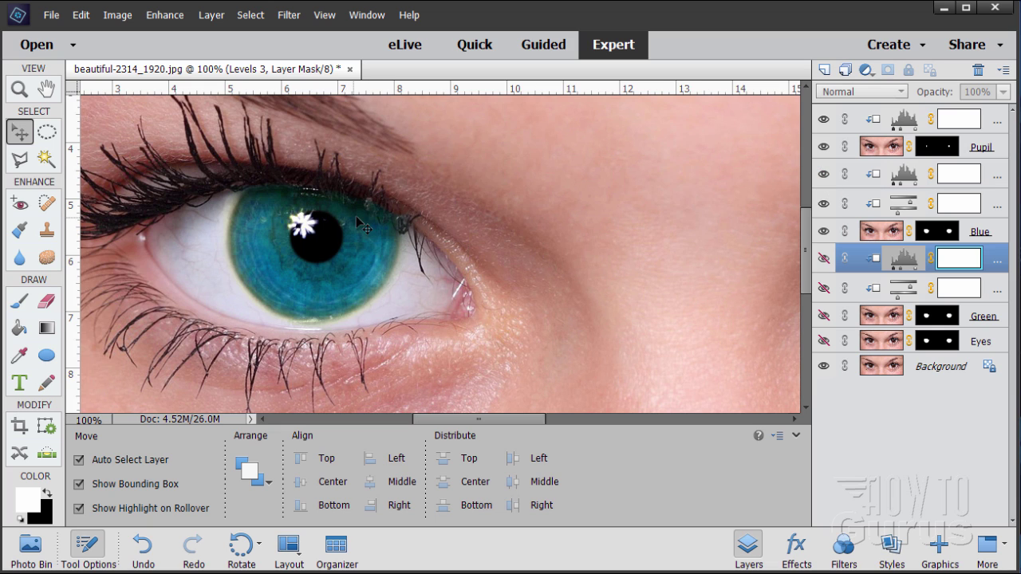
Step: With the whole image in view, hide the Blue layer and its adjustments and show the Green layer with its adjustments
click(324, 14)
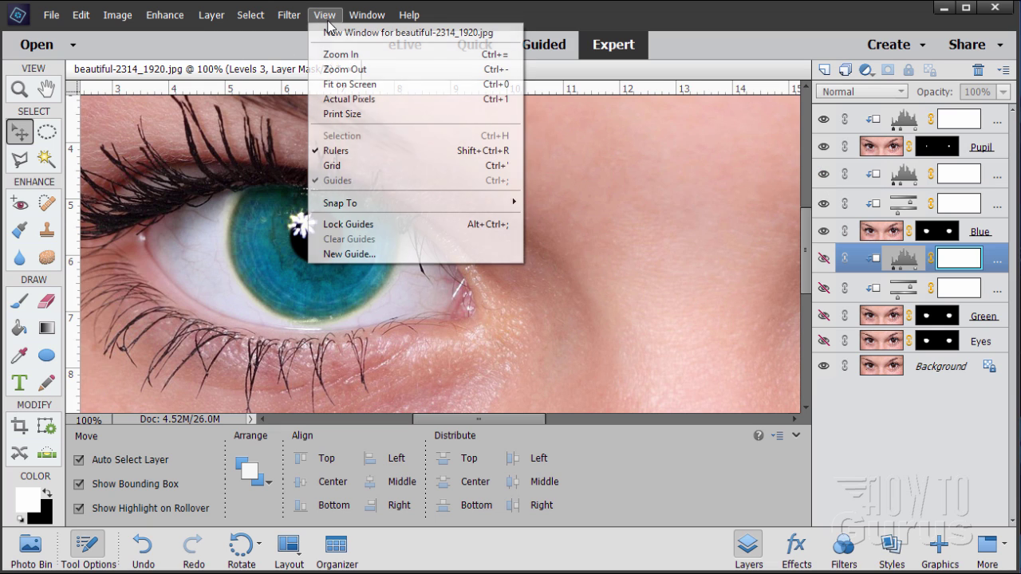
click(349, 84)
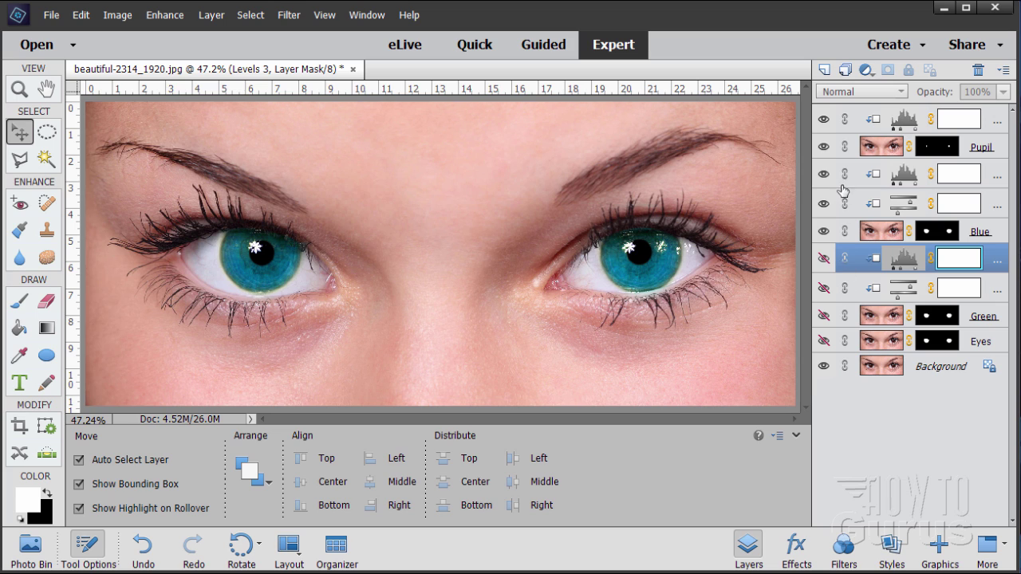
click(823, 204)
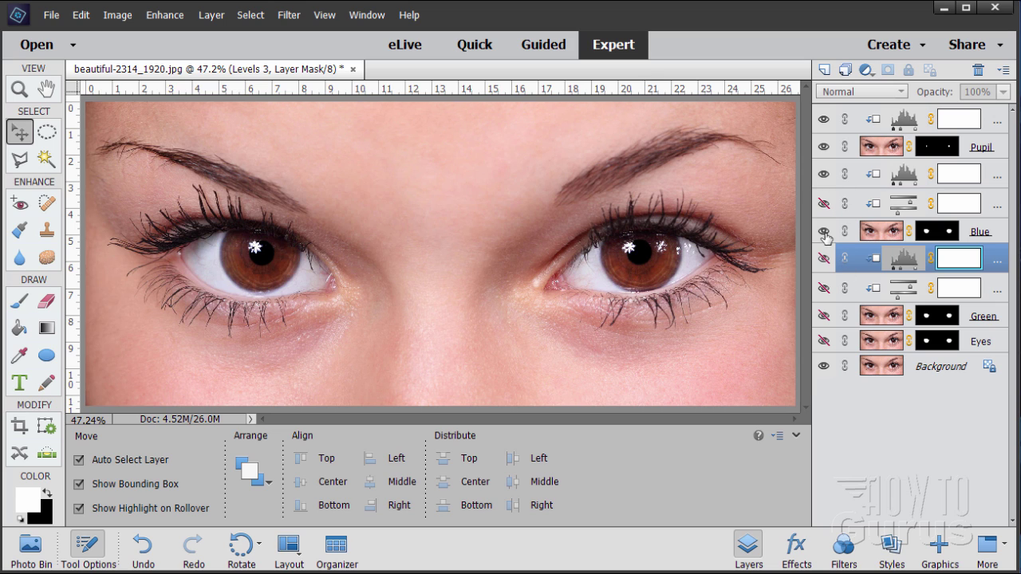
click(824, 232)
click(823, 175)
click(823, 176)
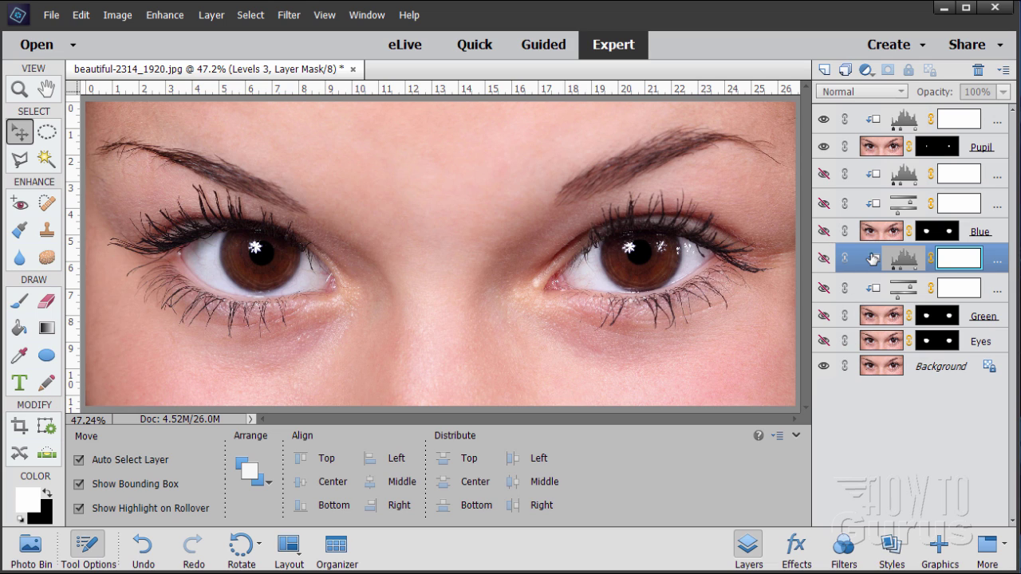
click(824, 317)
click(824, 258)
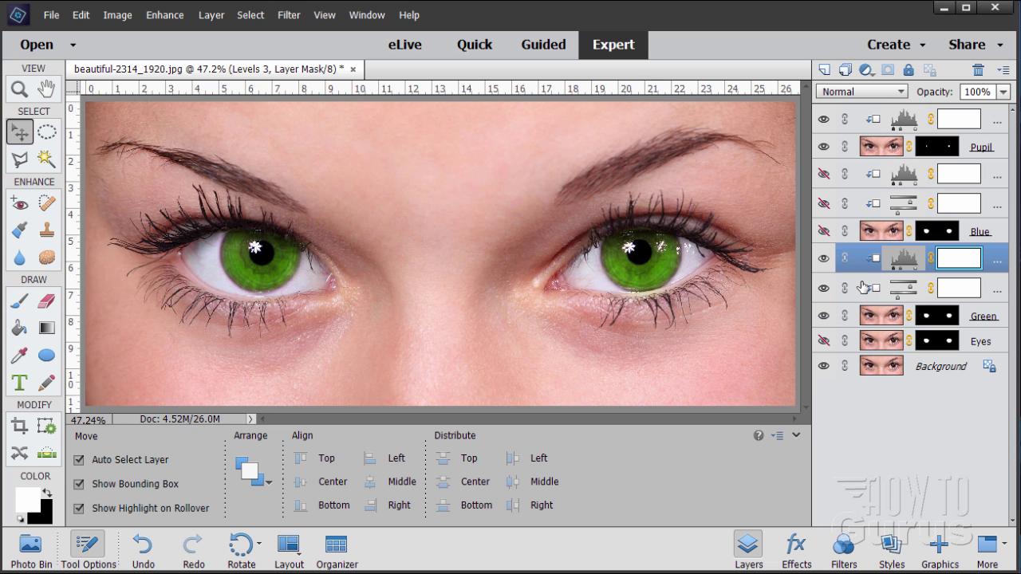
Step: Toggle the visibility of the Green layer's Levels adjustment several times to compare the iris brightness, leaving it visible
click(824, 258)
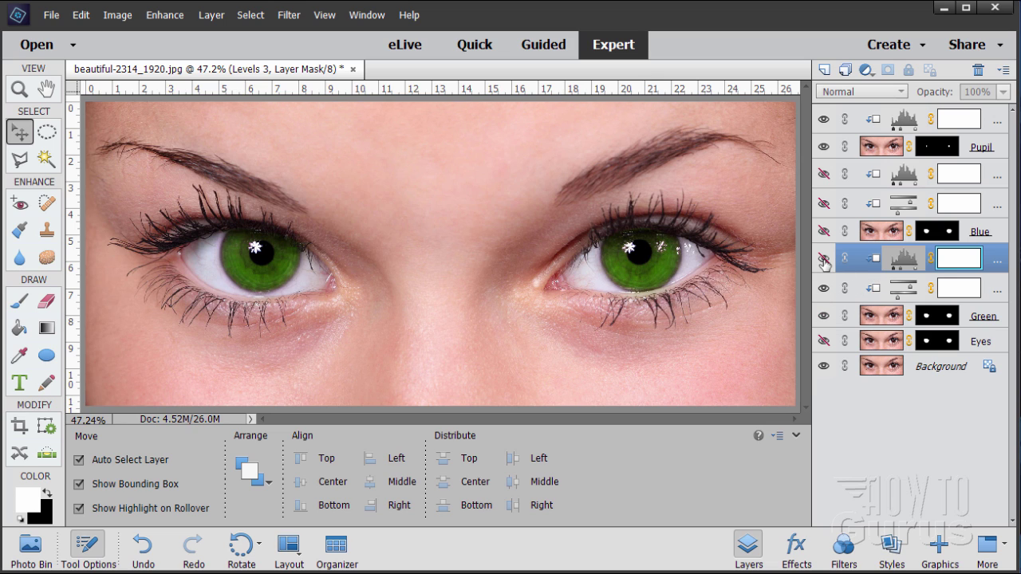
click(824, 259)
click(824, 258)
click(824, 259)
click(824, 258)
click(823, 258)
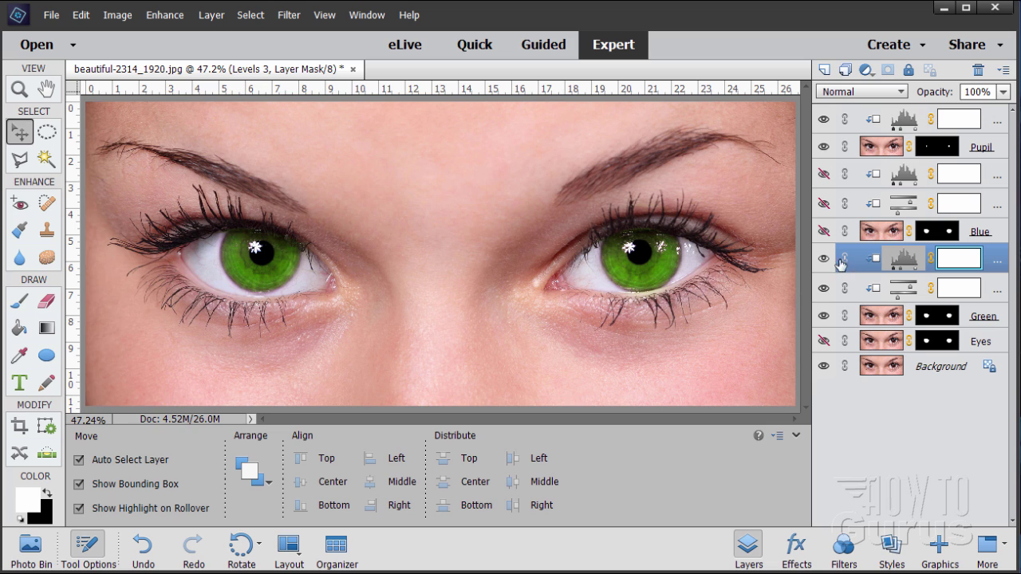
Step: Switch back to the blue eyes by hiding the Green layer and its adjustments and showing the Blue layer with its adjustments
drag(826, 272, 825, 319)
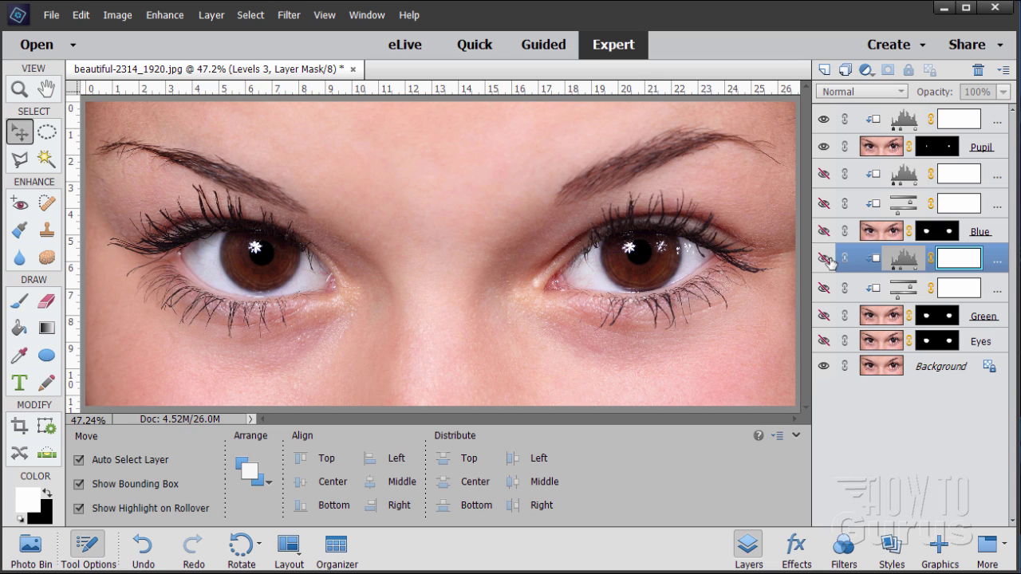
click(824, 231)
click(824, 203)
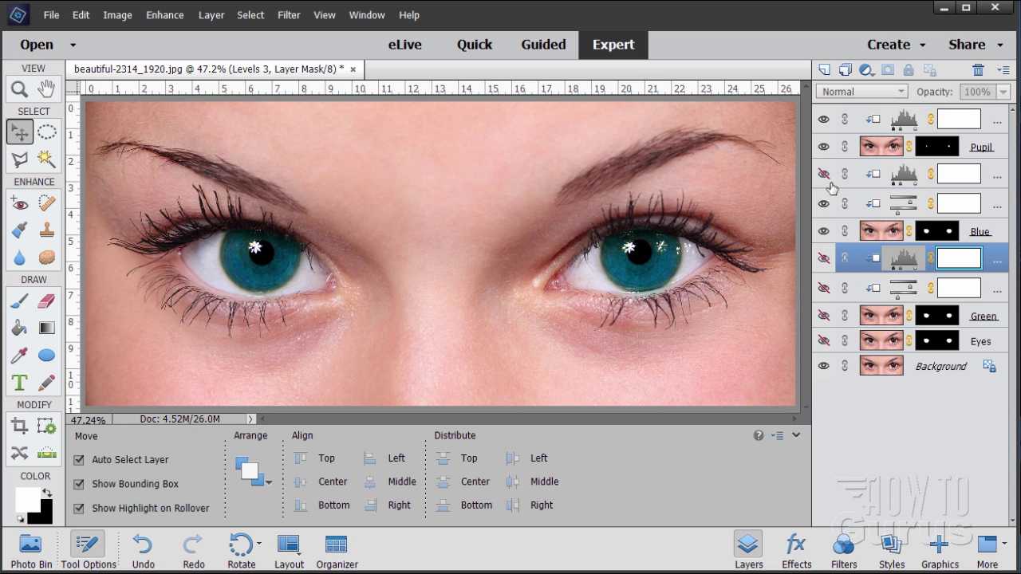
click(824, 174)
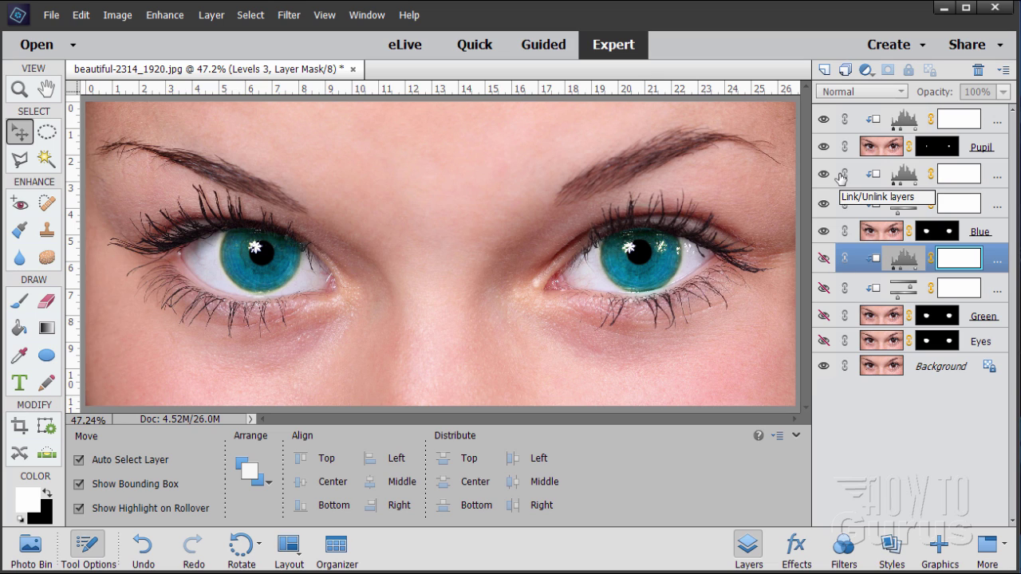
Step: Group the Blue layer with its Hue/Saturation and Levels adjustments and name the group Blue
click(898, 175)
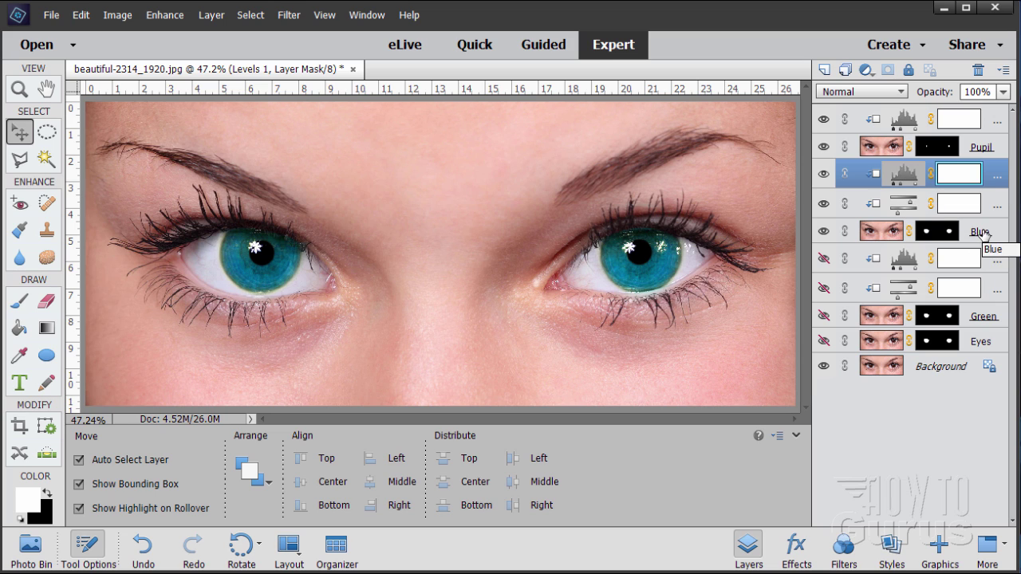
shift+click(890, 232)
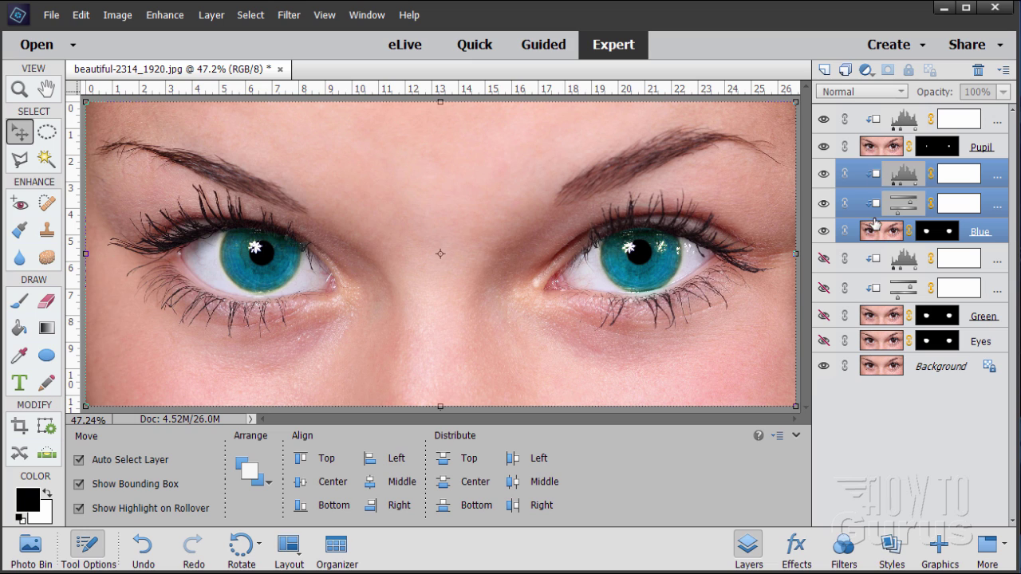
click(845, 70)
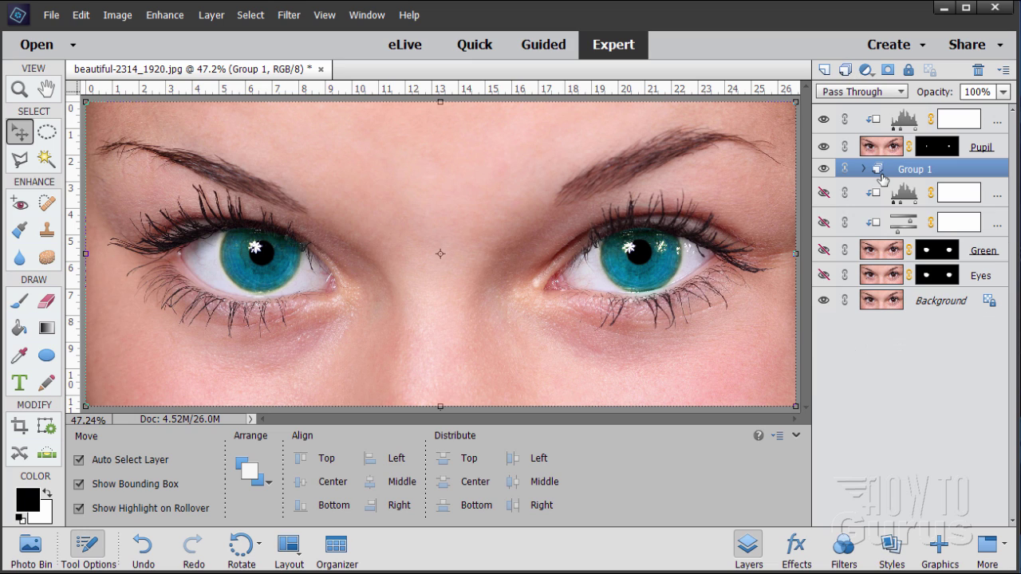
double_click(919, 170)
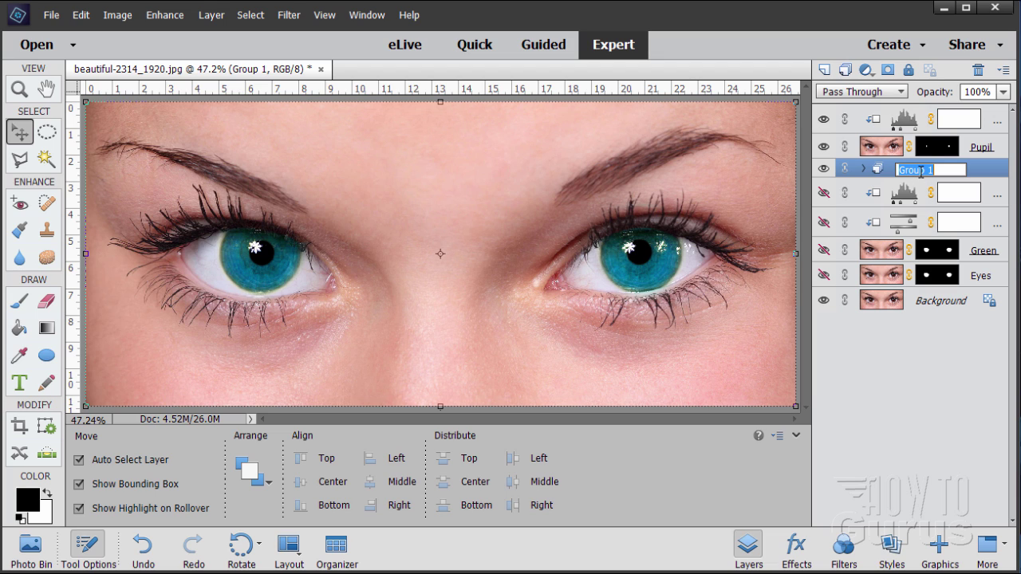
text(Blue)
key(Return)
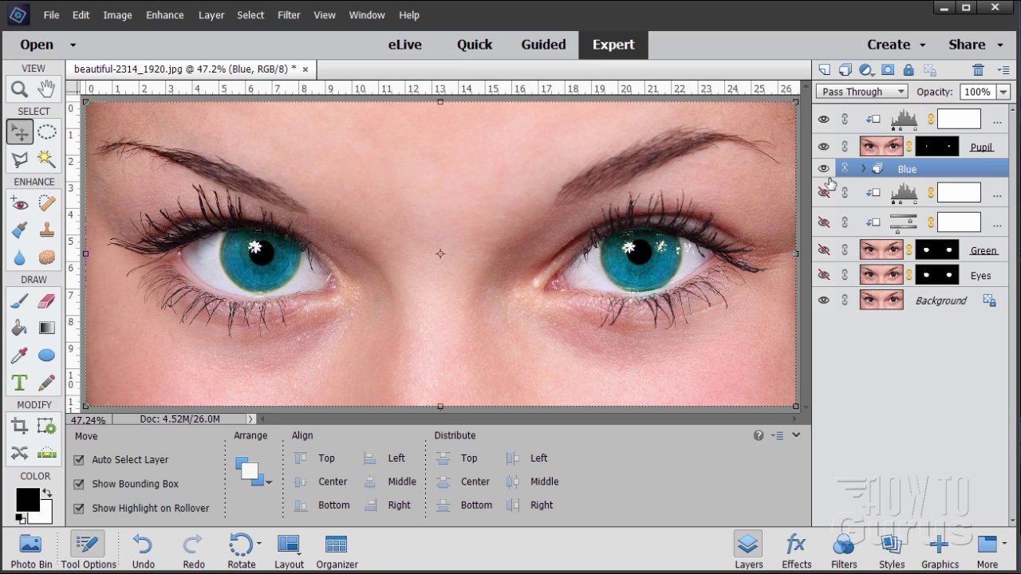
Step: Hide the Blue group and show the Green layer with its Hue/Saturation and Levels adjustments
click(824, 169)
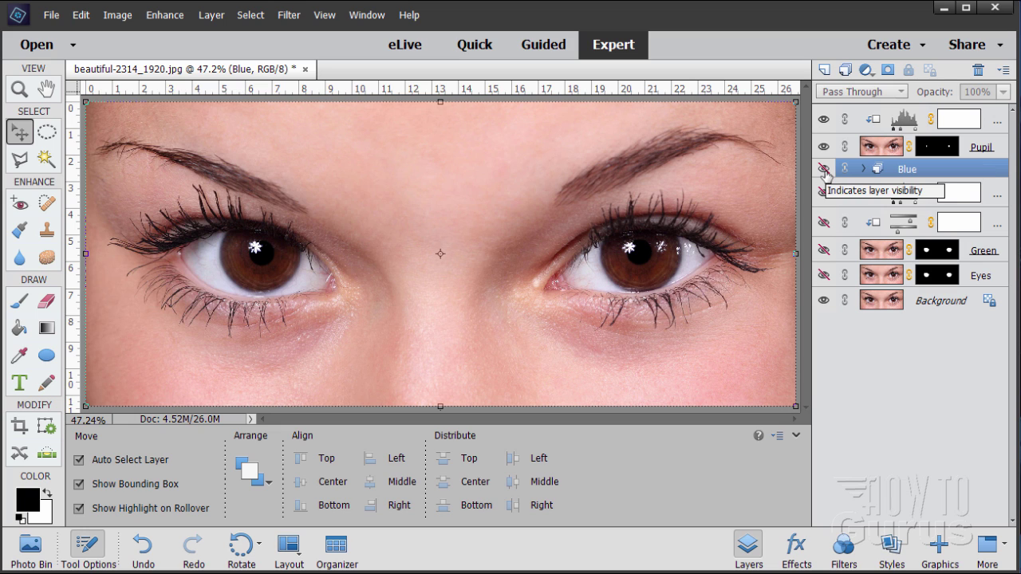
click(823, 223)
click(824, 192)
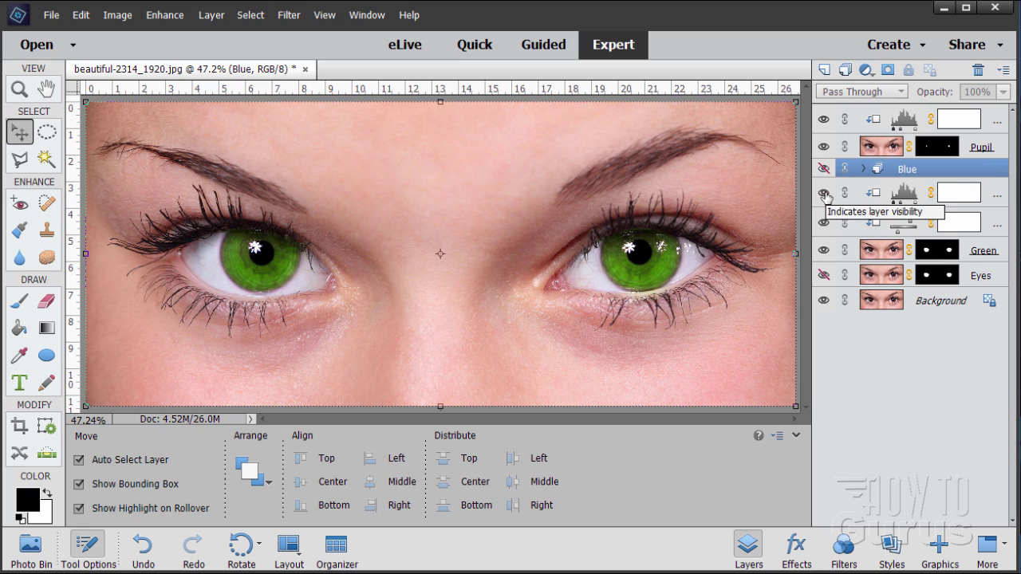
Step: Group the Green layer with its Hue/Saturation and Levels adjustments and name the group Green
click(892, 196)
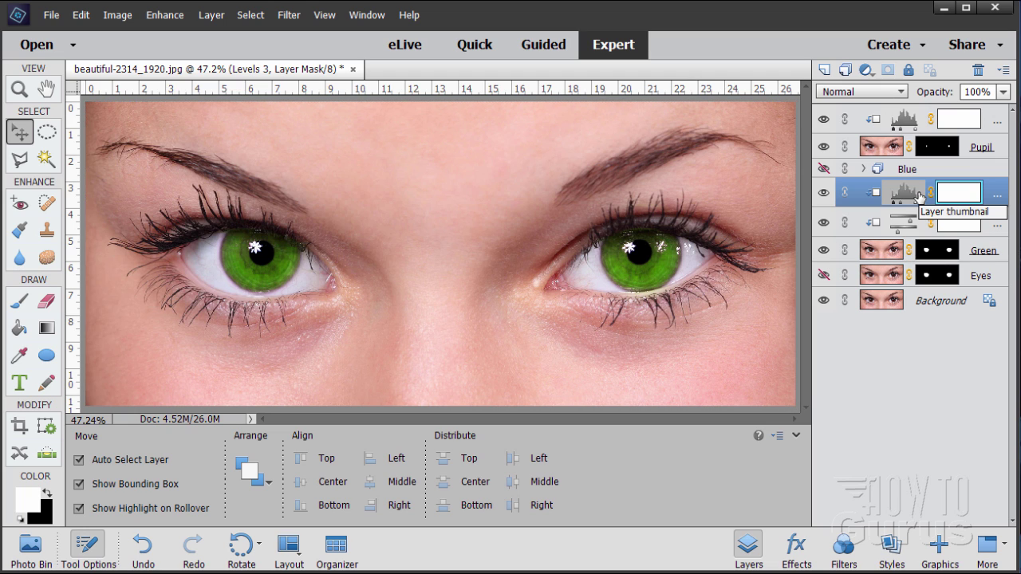
shift+click(883, 250)
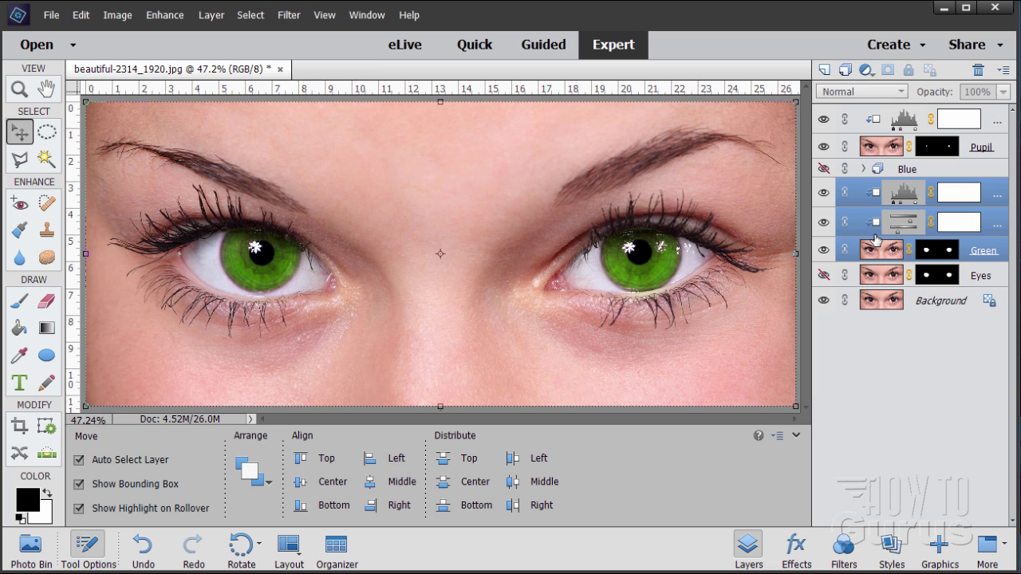
click(845, 69)
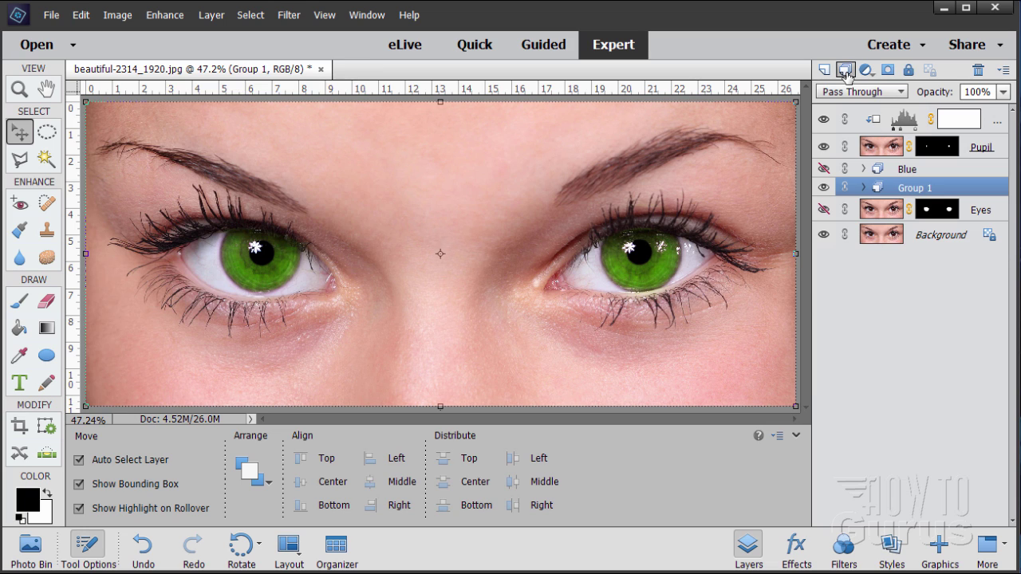
double_click(913, 188)
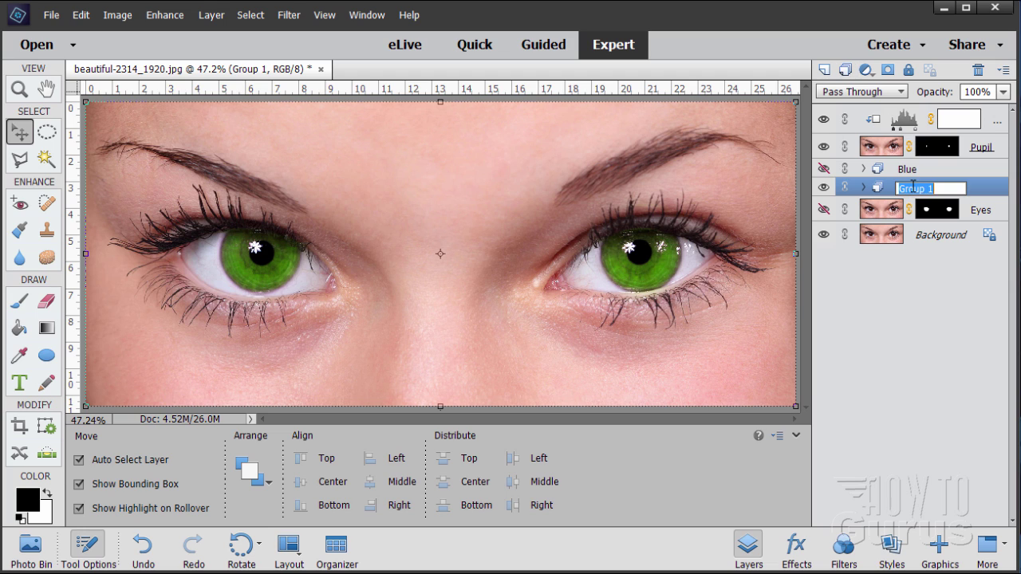
text(Green)
key(Return)
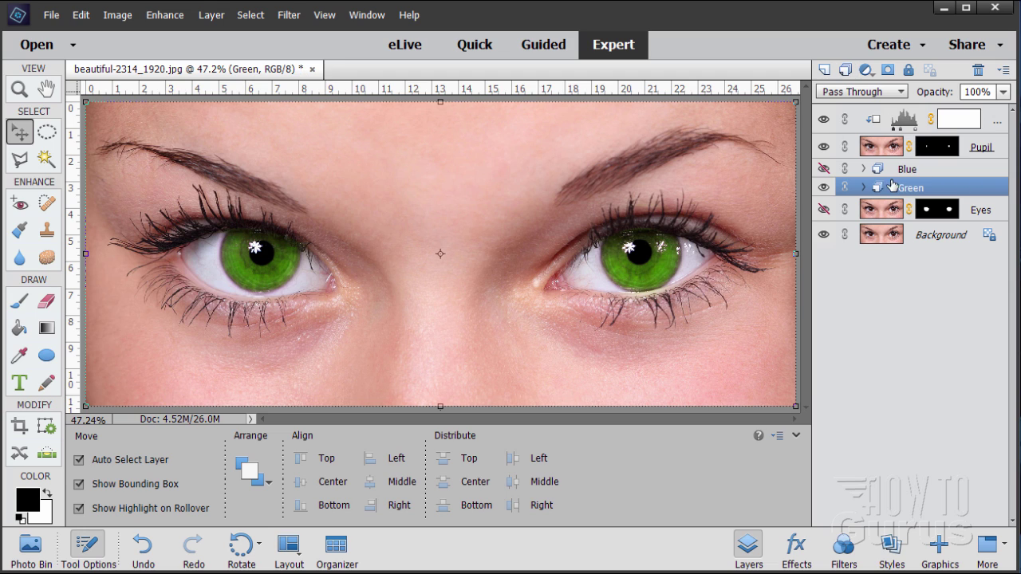
Step: Toggle the visibility of the Green group several times to compare it with the original eyes, leaving it hidden
click(824, 189)
click(823, 188)
click(824, 188)
click(824, 188)
click(824, 188)
Step: Toggle the visibility of the Blue group several times to compare it with the original eyes, leaving it visible
click(824, 170)
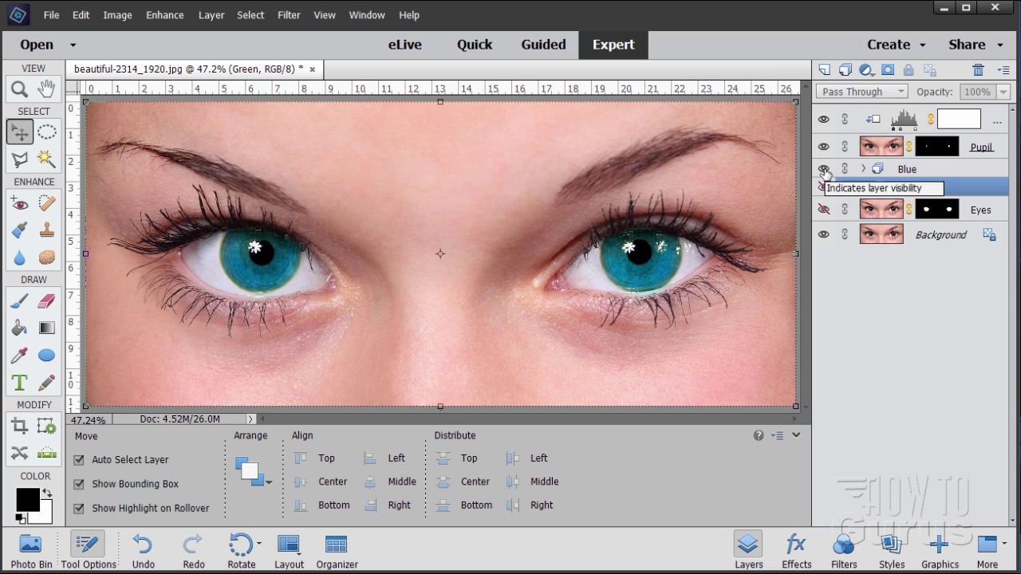
click(824, 170)
click(823, 170)
click(824, 170)
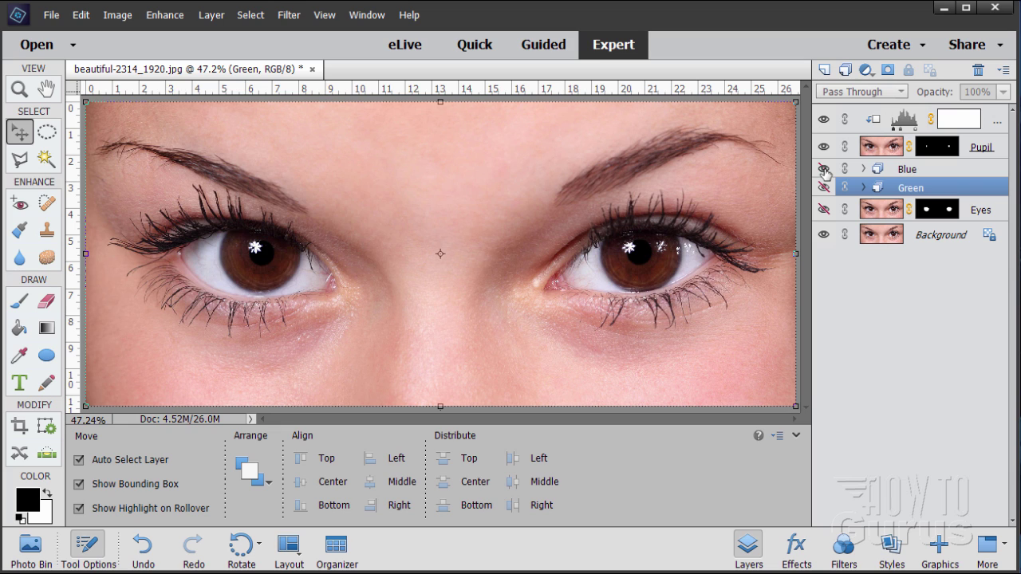
click(824, 170)
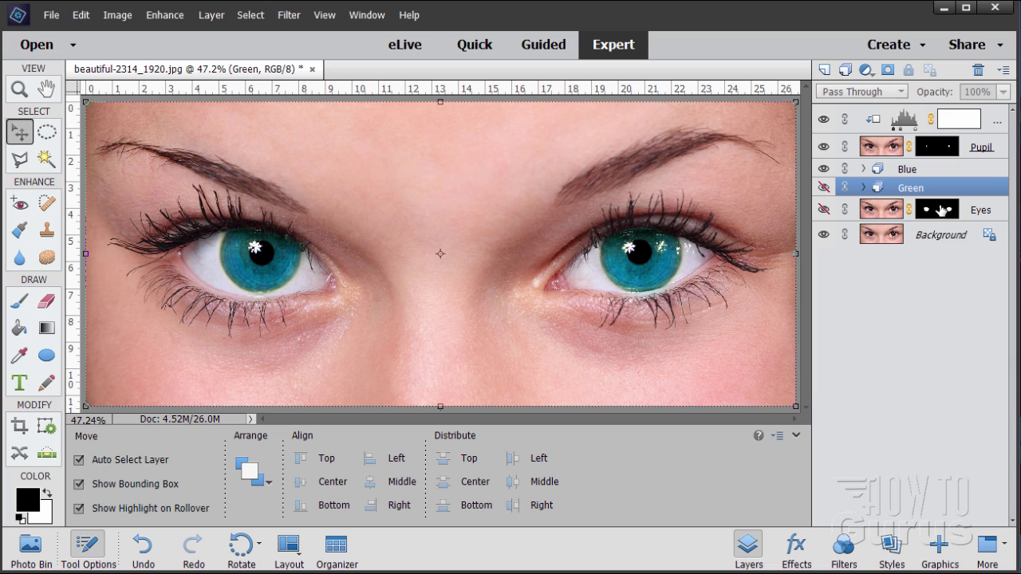
Step: Expand the Blue and Green groups to examine the layers inside them, and collapse both groups again
drag(917, 191, 909, 218)
click(862, 170)
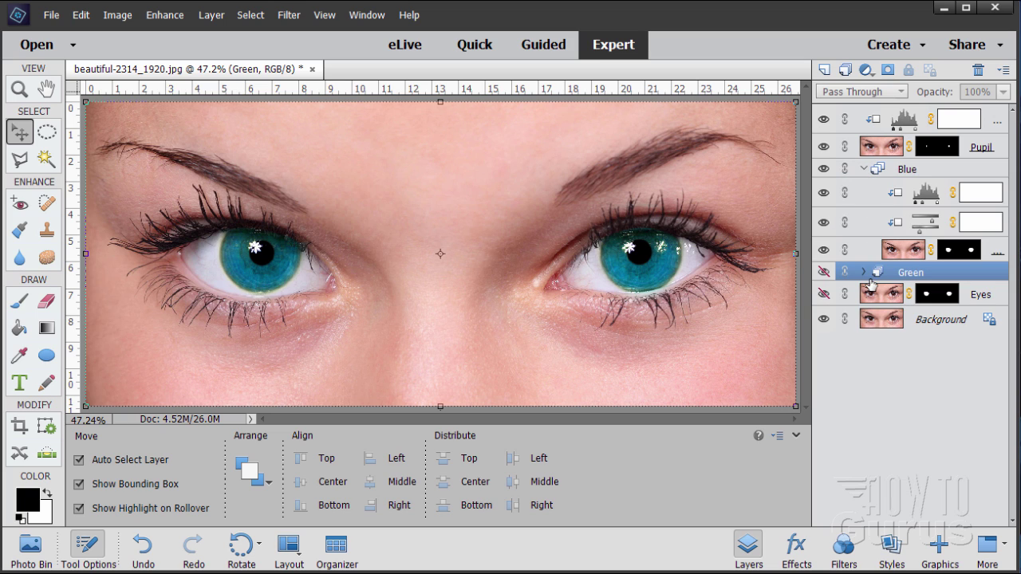
click(864, 273)
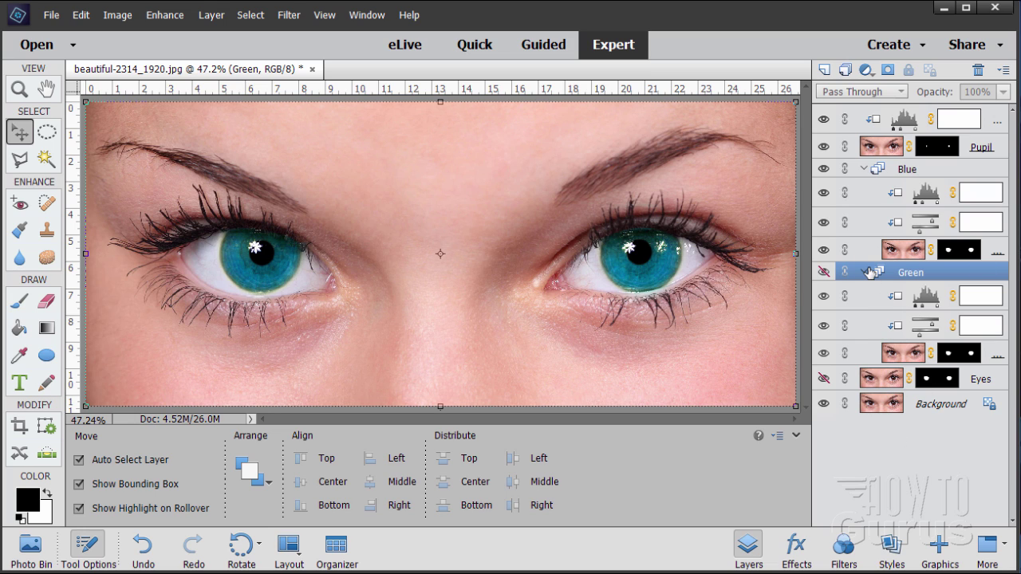
click(864, 272)
click(866, 169)
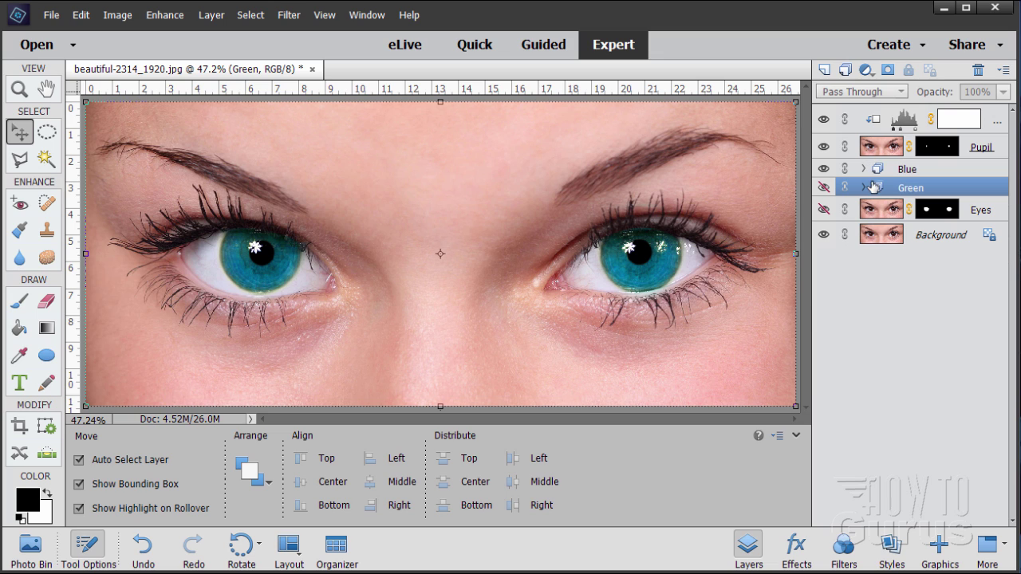